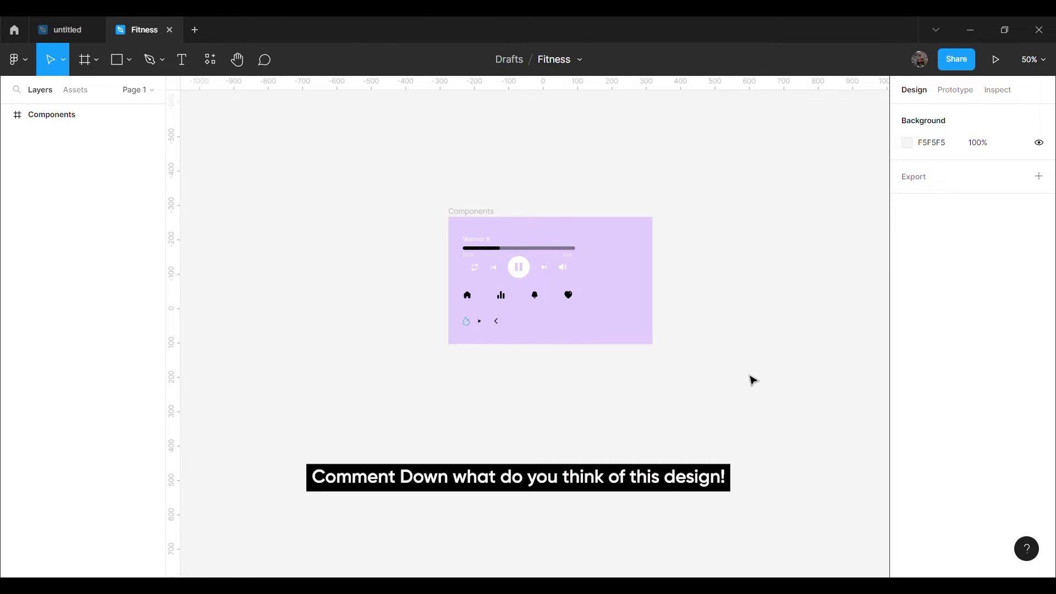
# Step: Create a new iPhone 13 mini (375×812) frame from the phone presets
pyautogui.scroll(-3, 752, 380)
pyautogui.hscroll(2, 753, 380)
pyautogui.scroll(1, 565, 417)
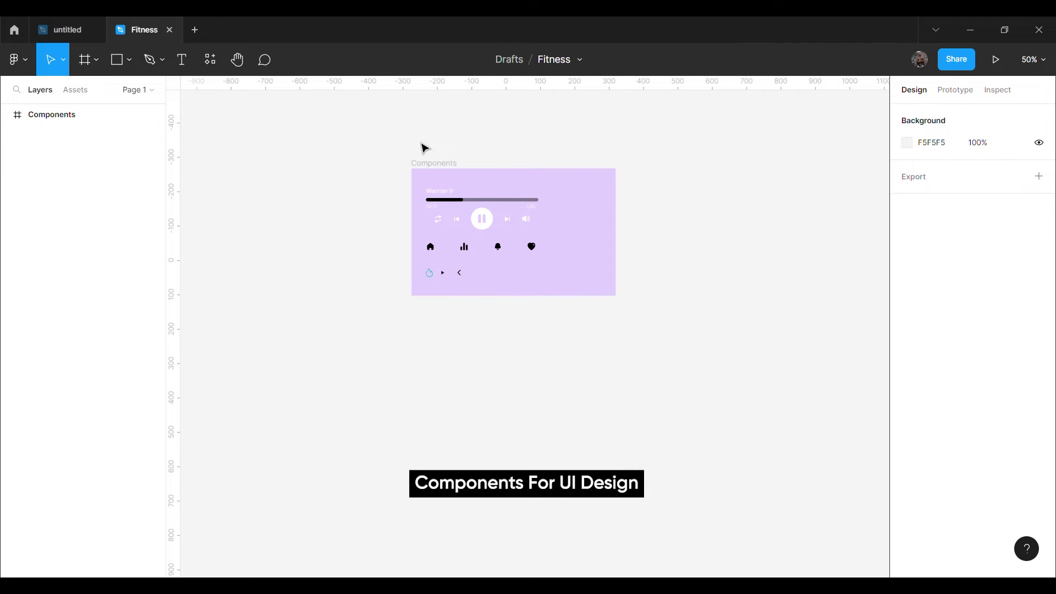
pyautogui.click(97, 59)
pyautogui.click(94, 90)
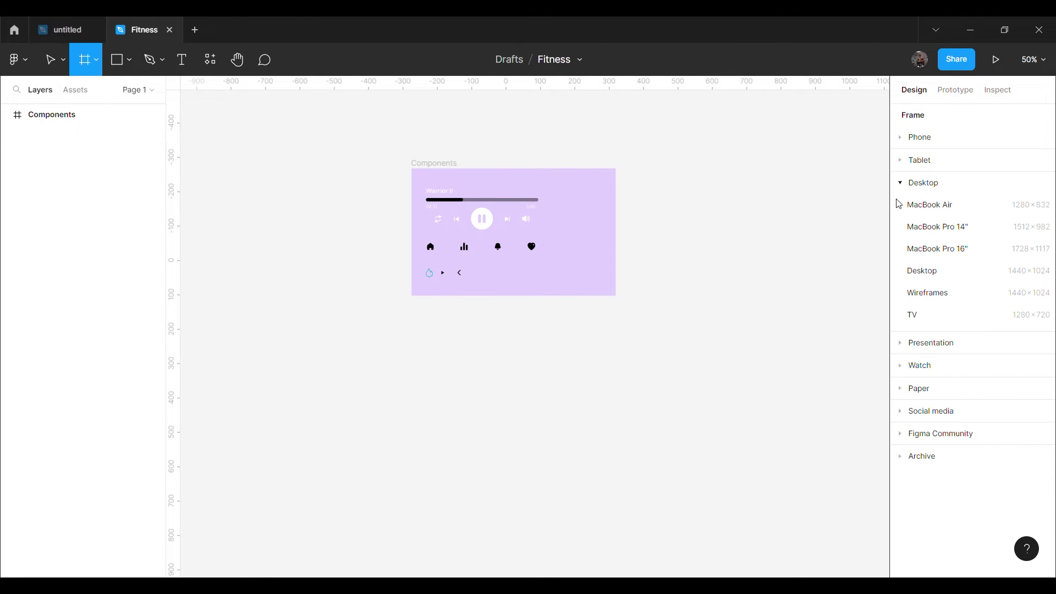
pyautogui.click(902, 182)
pyautogui.click(916, 137)
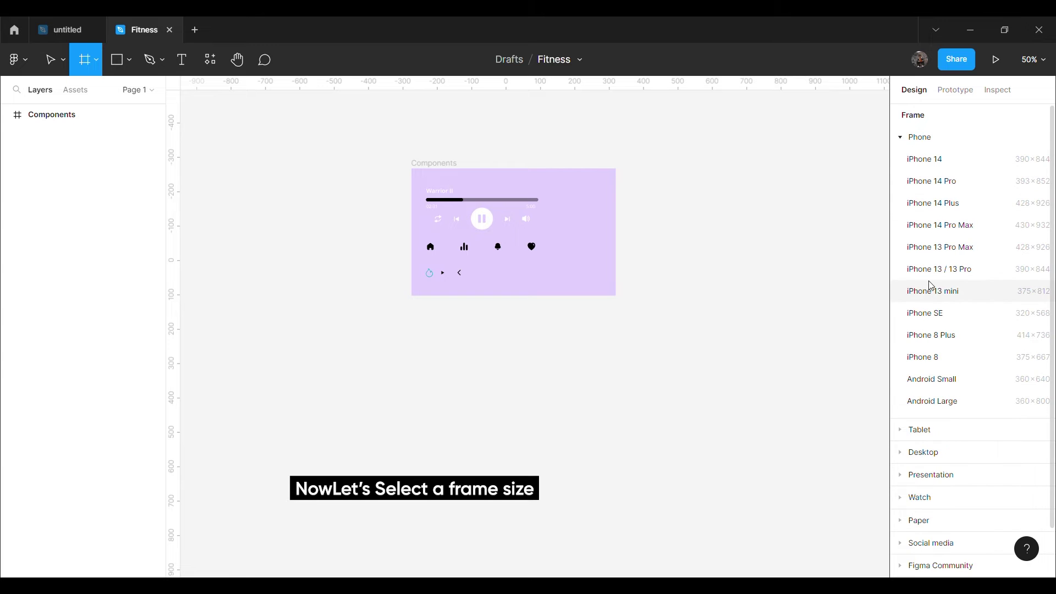
pyautogui.click(931, 286)
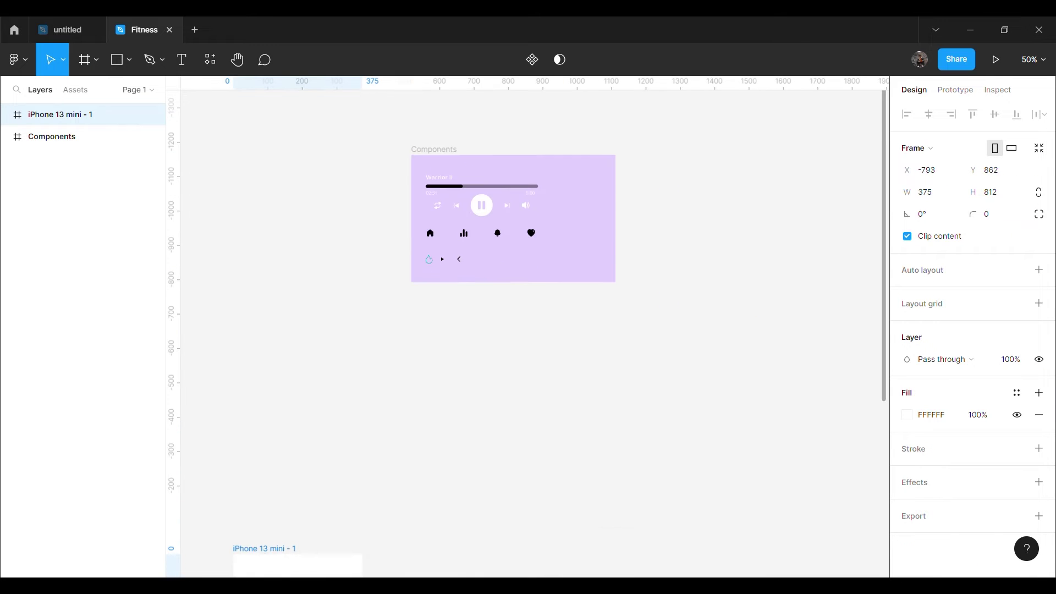
# Step: Move the phone frame below the Components frame and give it a 50 corner radius
pyautogui.moveTo(246, 446); pyautogui.dragTo(558, 305)
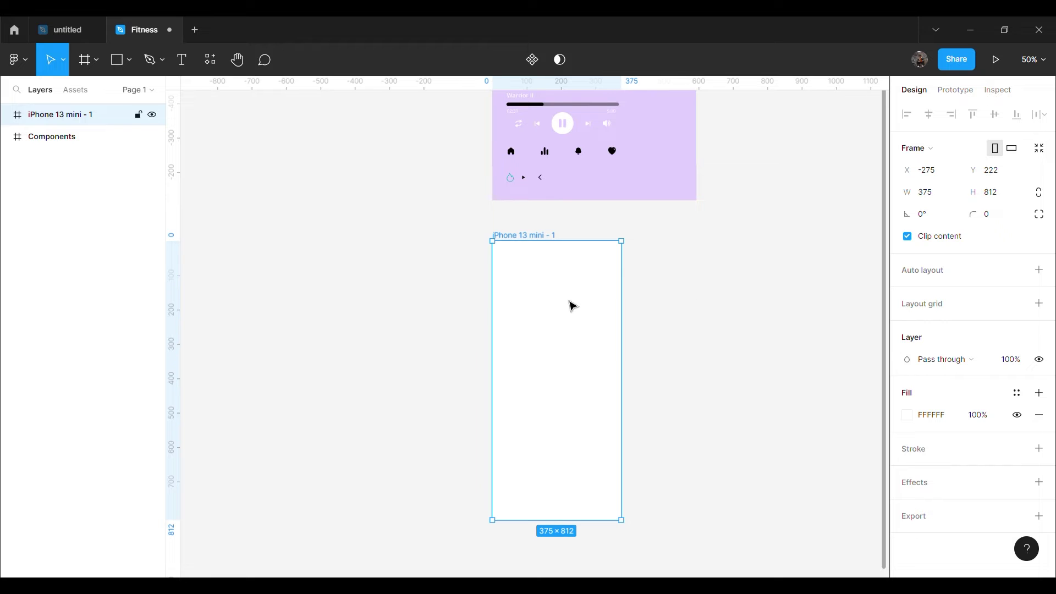
pyautogui.click(1008, 216)
pyautogui.write('50')
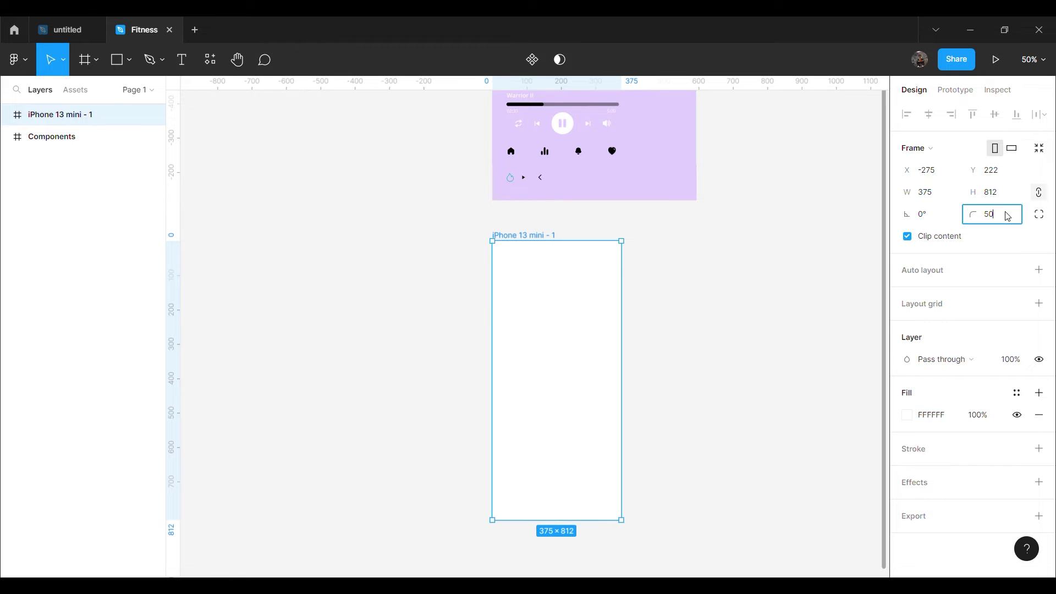
pyautogui.click(742, 387)
pyautogui.hotkey('ctrl', '=')
pyautogui.scroll(1, 875, 377)
pyautogui.scroll(1, 770, 370)
pyautogui.hscroll(1, 747, 263)
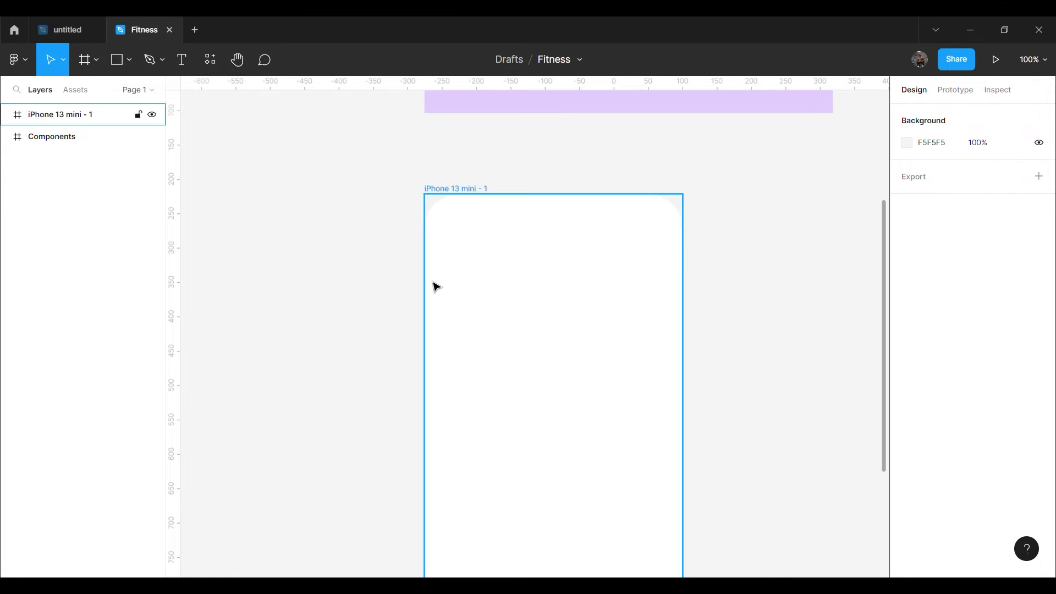
# Step: Add a placeholder text layer inside the phone frame
pyautogui.press('t')
pyautogui.click(475, 318)
pyautogui.write('Hello Rikesh')
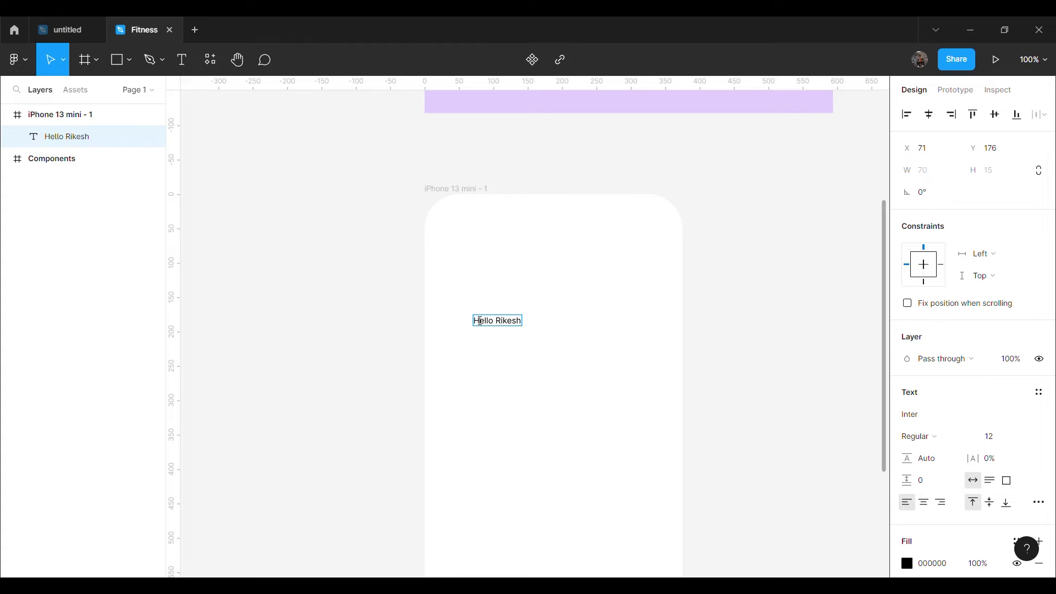
pyautogui.press('Escape')
pyautogui.hotkey('ctrl', '+')
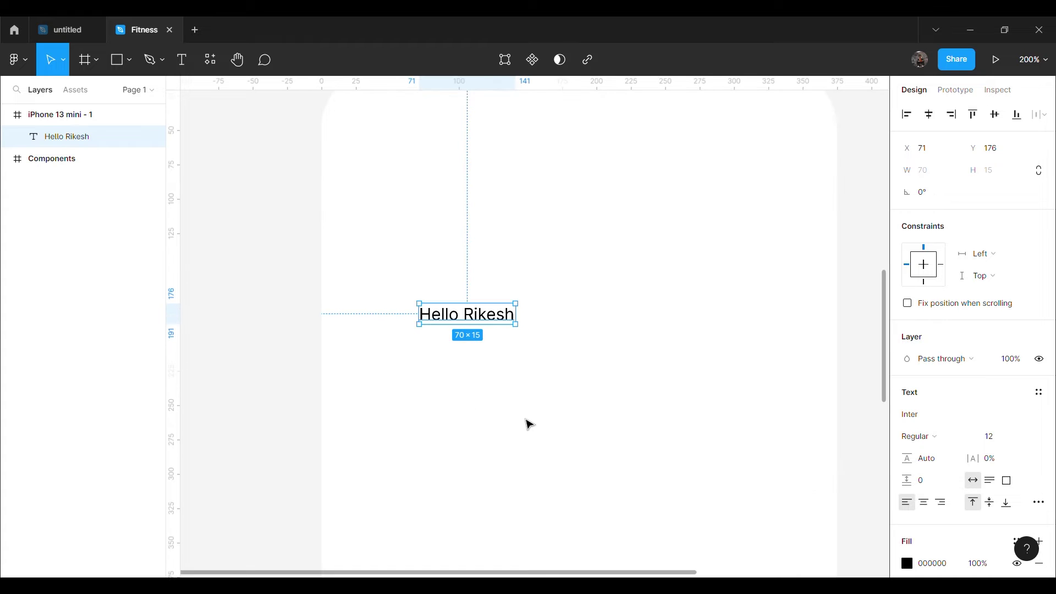
# Step: Set the text to Gilroy-Medium at font size 14
pyautogui.click(910, 413)
pyautogui.write('Gi')
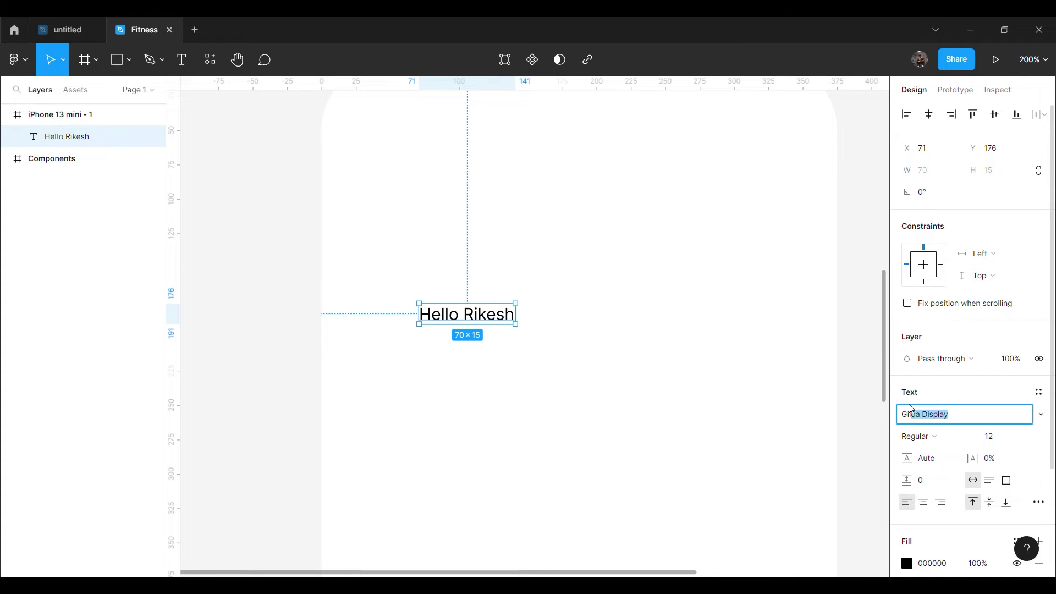
pyautogui.press('Escape')
pyautogui.click(989, 436)
pyautogui.write('14')
pyautogui.press('Return')
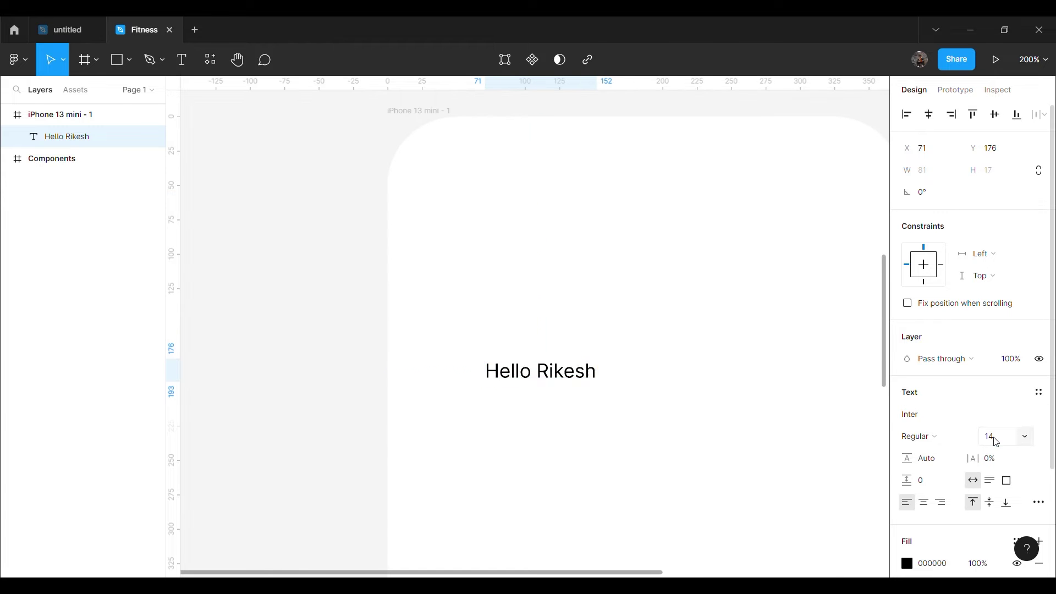
pyautogui.click(911, 413)
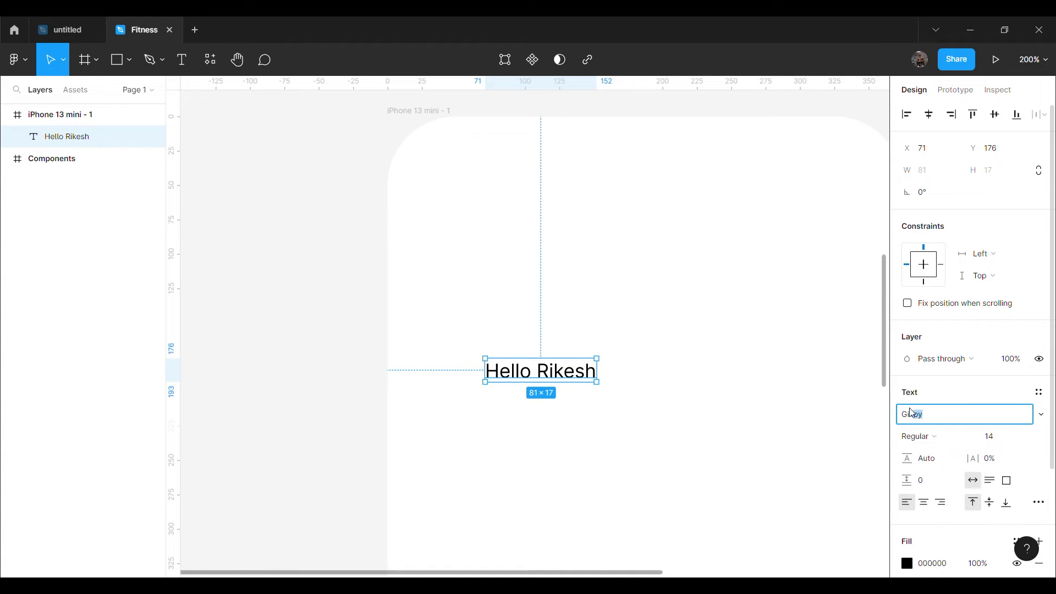
pyautogui.press('Return')
pyautogui.click(954, 435)
pyautogui.click(970, 416)
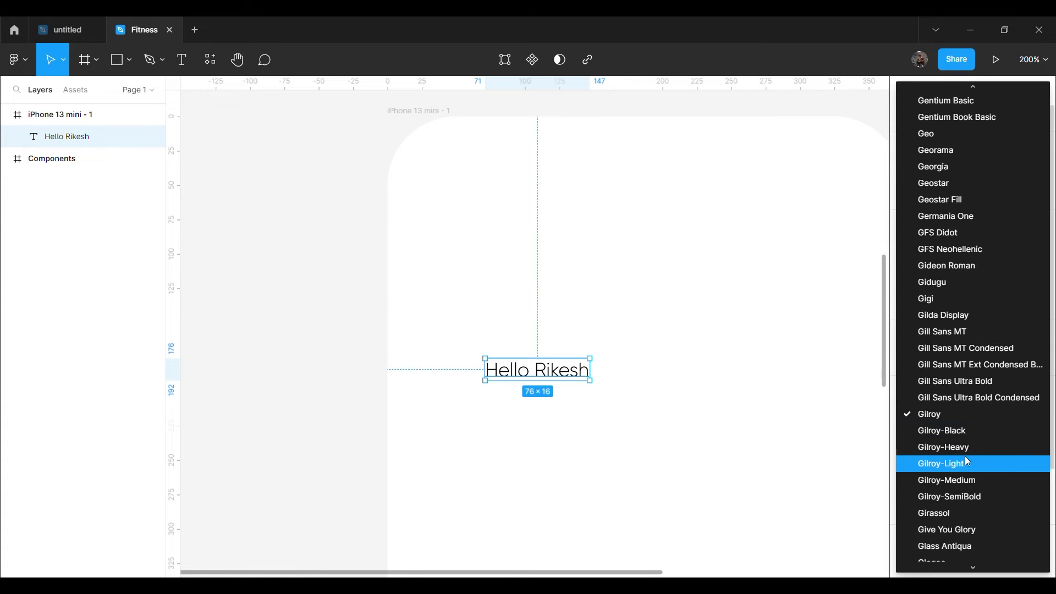
pyautogui.click(947, 480)
# Step: Move the text to the frame's top-left and change its wording to 'Welcome Back'
pyautogui.scroll(5, 654, 398)
pyautogui.moveTo(541, 505); pyautogui.dragTo(481, 389)
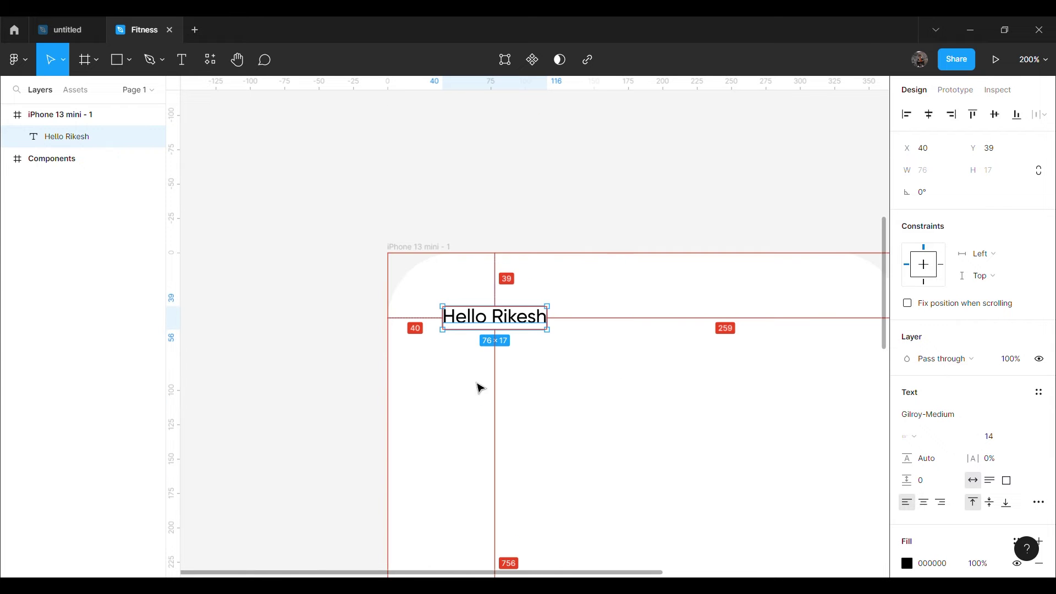
pyautogui.hotkey('shift', 'Left')
pyautogui.scroll(-3, 484, 330)
pyautogui.press('Return')
pyautogui.write('Welcome')
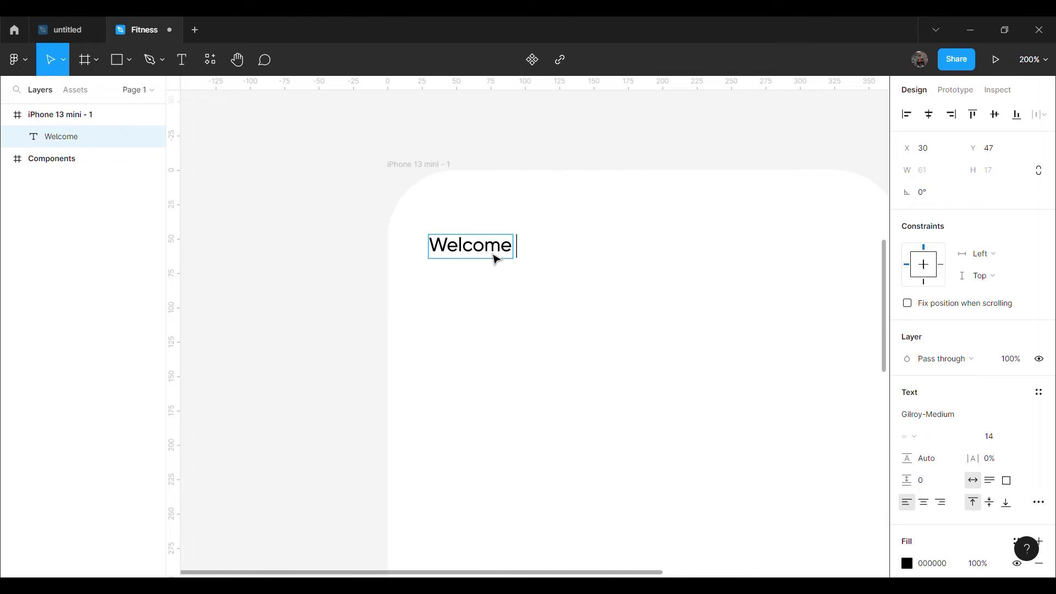
pyautogui.write(' Back')
pyautogui.press('Escape')
pyautogui.click(523, 313)
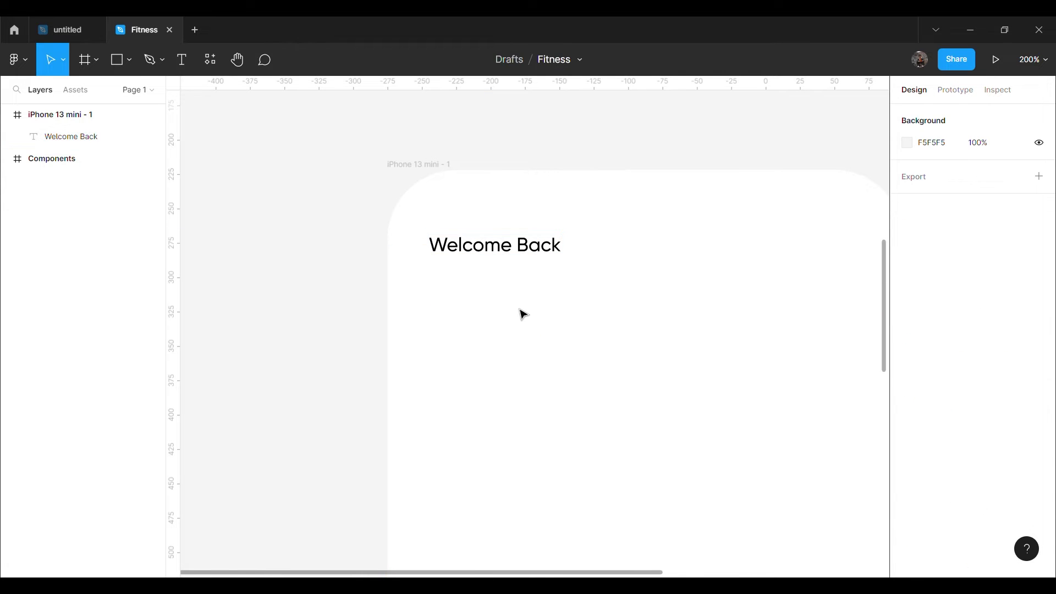
# Step: Duplicate the Welcome Back text just below it and set the copy to size 16
pyautogui.click(530, 261)
pyautogui.hotkey('ctrl', 'd')
pyautogui.moveTo(530, 262); pyautogui.dragTo(530, 292)
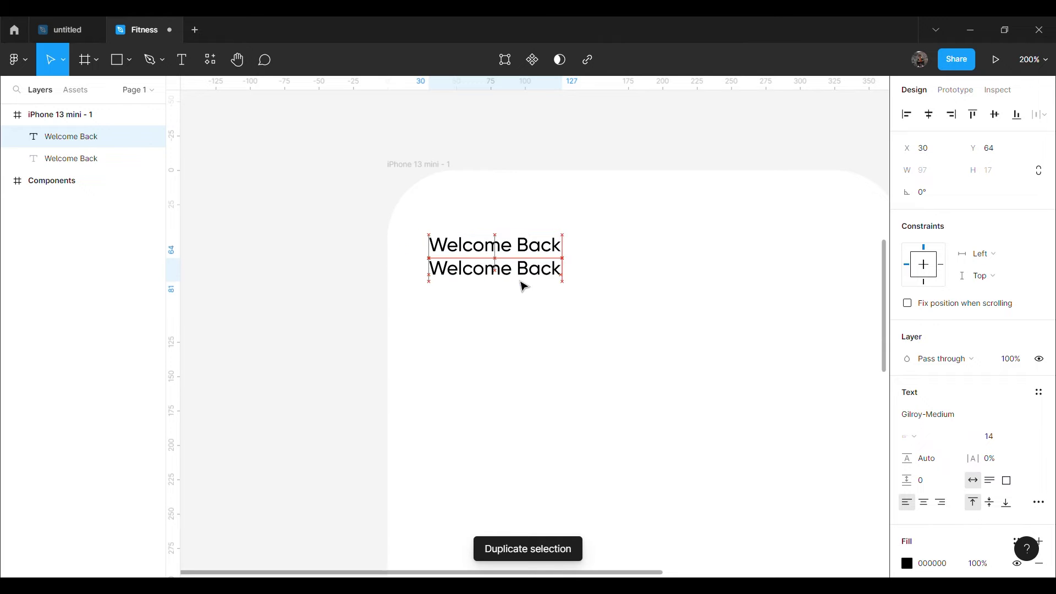
pyautogui.click(998, 437)
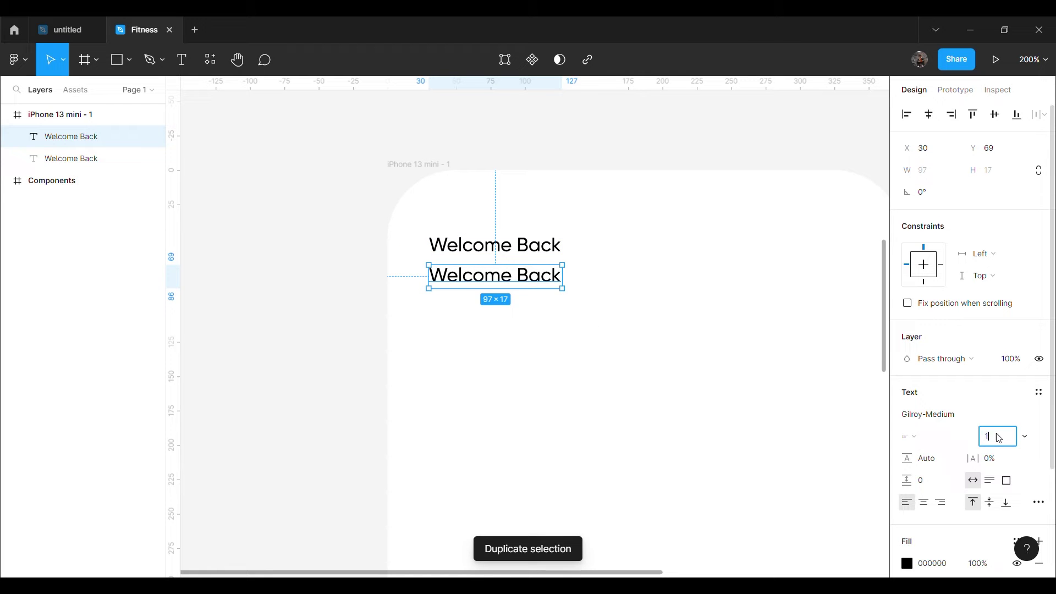
pyautogui.write('6')
pyautogui.press('Return')
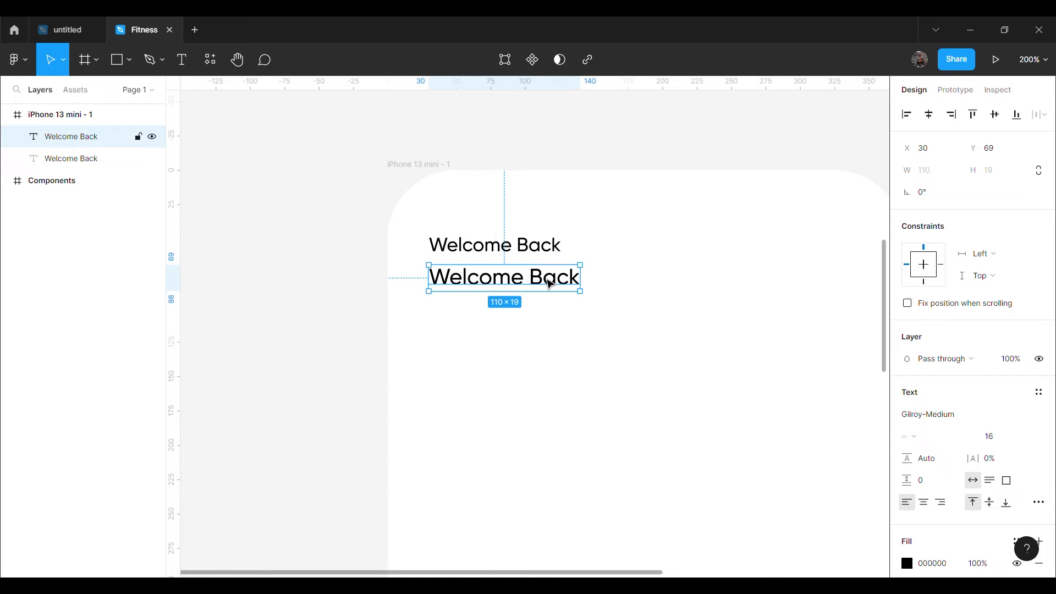
# Step: Replace the copy's text with the user's name at size 20 and paste the waving-hand emoji
pyautogui.doubleClick(550, 284)
pyautogui.write('Rikesh')
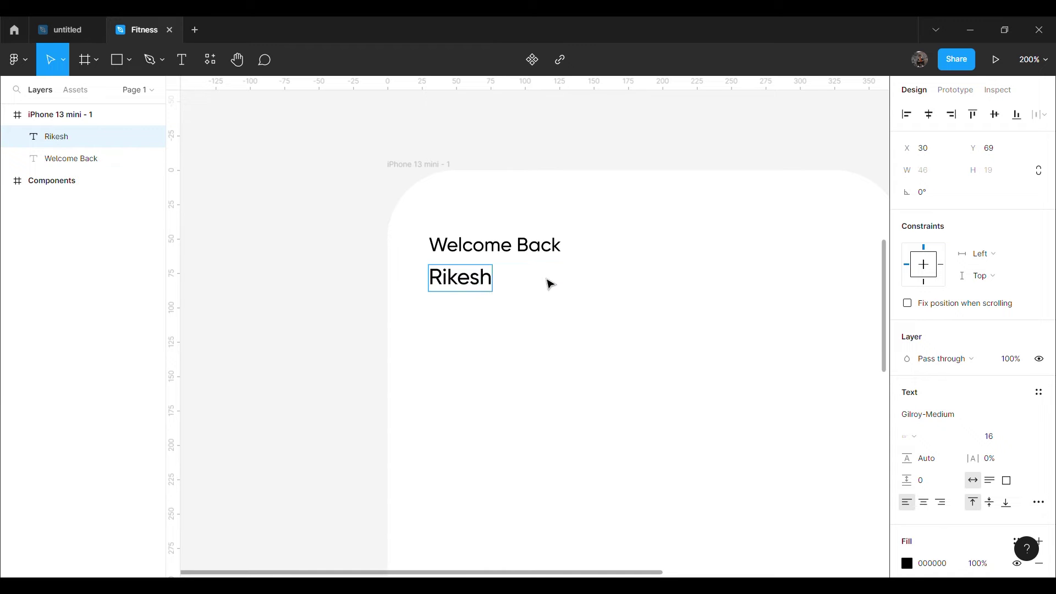
pyautogui.press('Escape')
pyautogui.click(1031, 440)
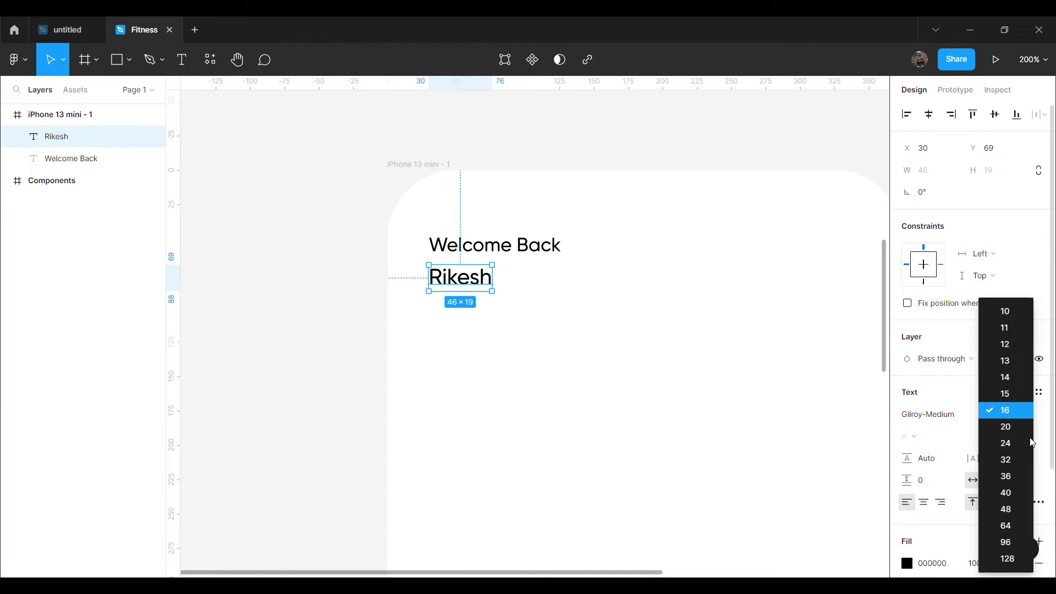
pyautogui.click(1008, 428)
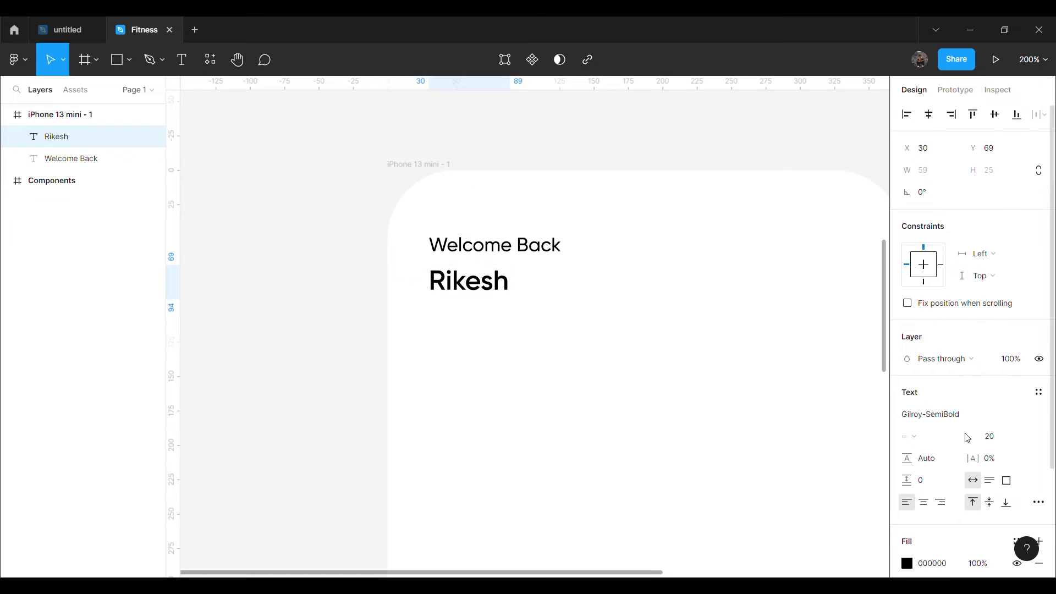
pyautogui.click(587, 356)
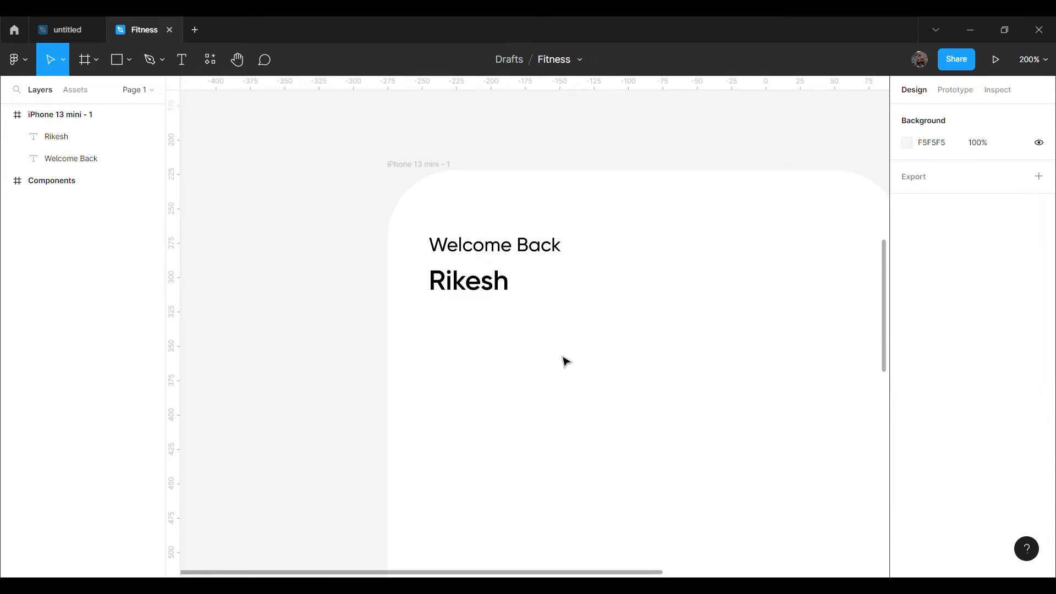
pyautogui.hotkey('ctrl', 'v')
# Step: Position the waving-hand emoji right beside the name line, aligned with it
pyautogui.moveTo(565, 358); pyautogui.dragTo(539, 292)
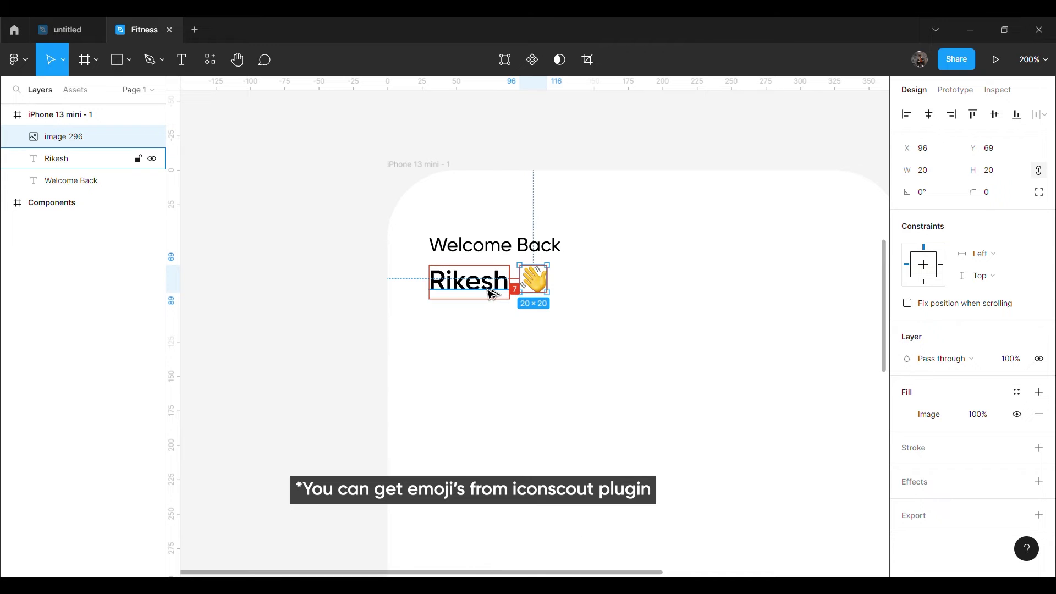
pyautogui.press('Left')
pyautogui.press('Left')
pyautogui.press('Down')
pyautogui.moveTo(523, 339)
pyautogui.mouseDown()
pyautogui.moveTo(484, 249)
pyautogui.moveTo(507, 266)
pyautogui.mouseUp()
pyautogui.click(589, 358)
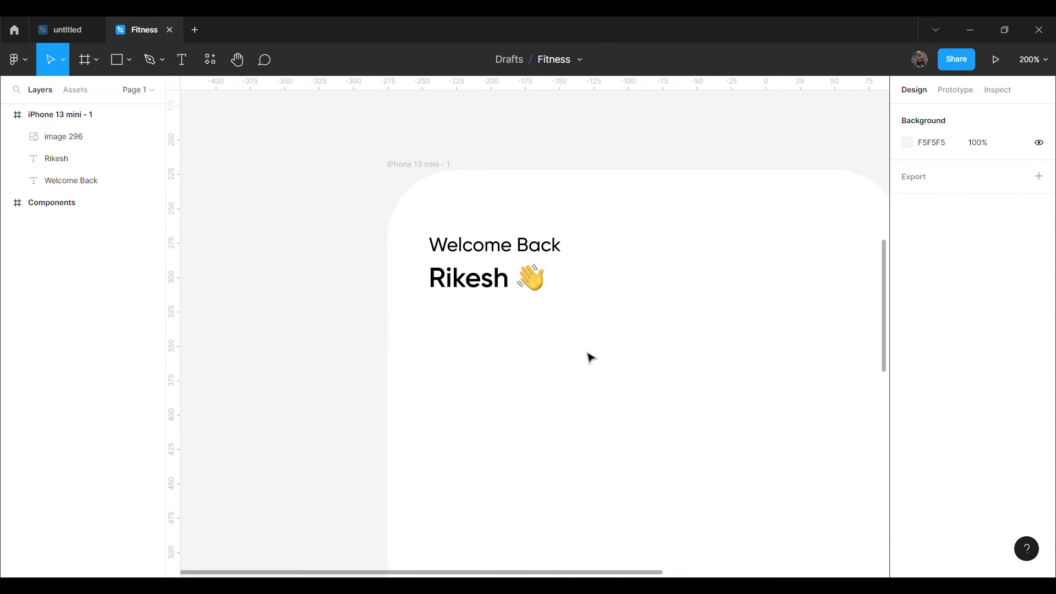
pyautogui.hotkey('shift', '0')
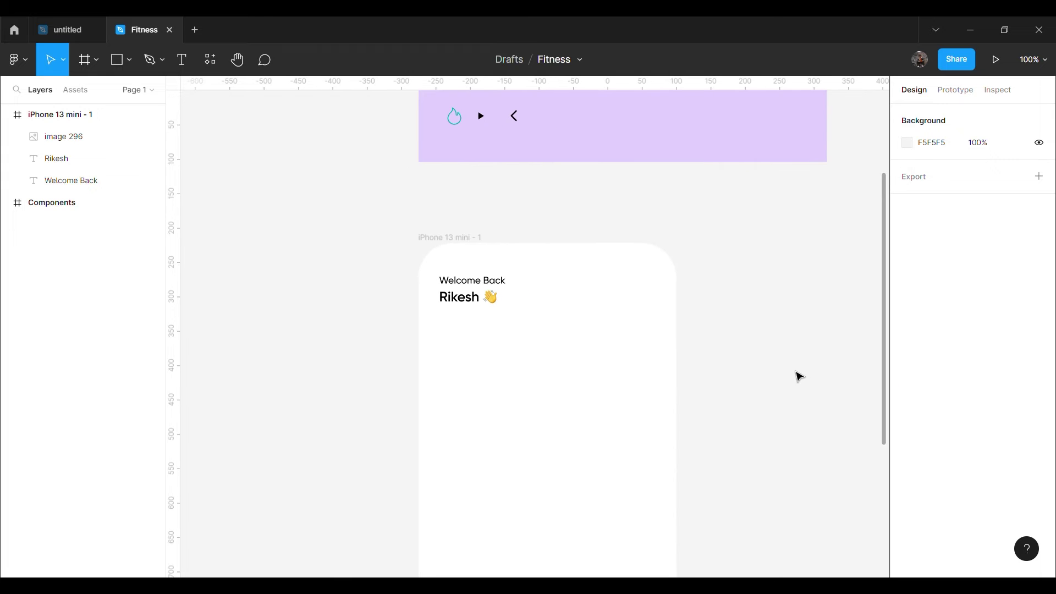
pyautogui.hotkey('ctrl', '+')
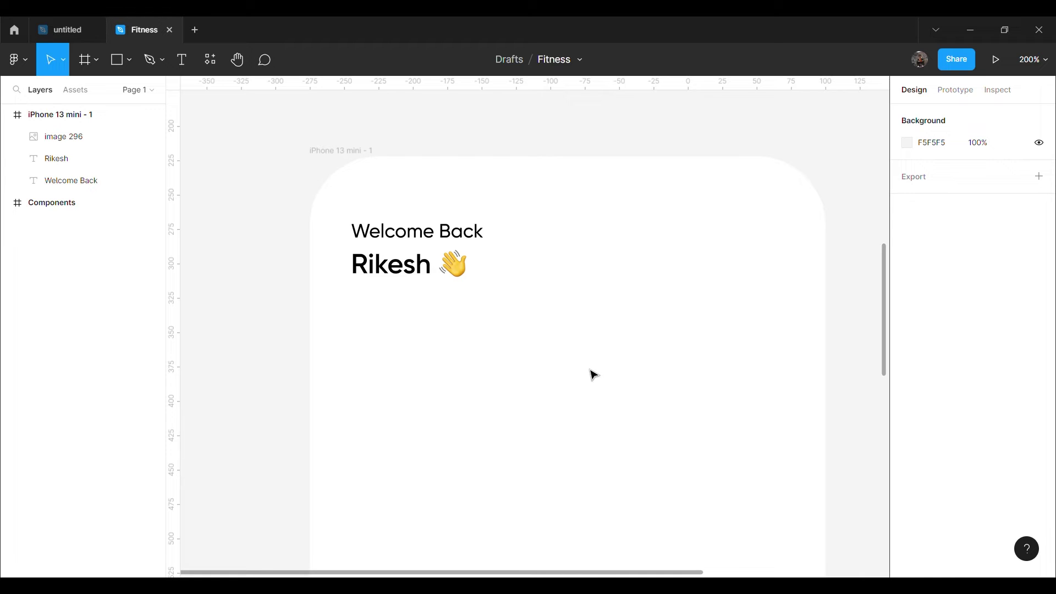
# Step: Draw a 40×40 circle at the phone frame's top-right
pyautogui.click(65, 30)
pyautogui.click(137, 30)
pyautogui.click(130, 60)
pyautogui.click(132, 141)
pyautogui.moveTo(630, 234)
pyautogui.mouseDown()
pyautogui.moveTo(699, 290)
pyautogui.moveTo(748, 257)
pyautogui.mouseUp()
pyautogui.click(1000, 182)
pyautogui.write('0')
pyautogui.press('Return')
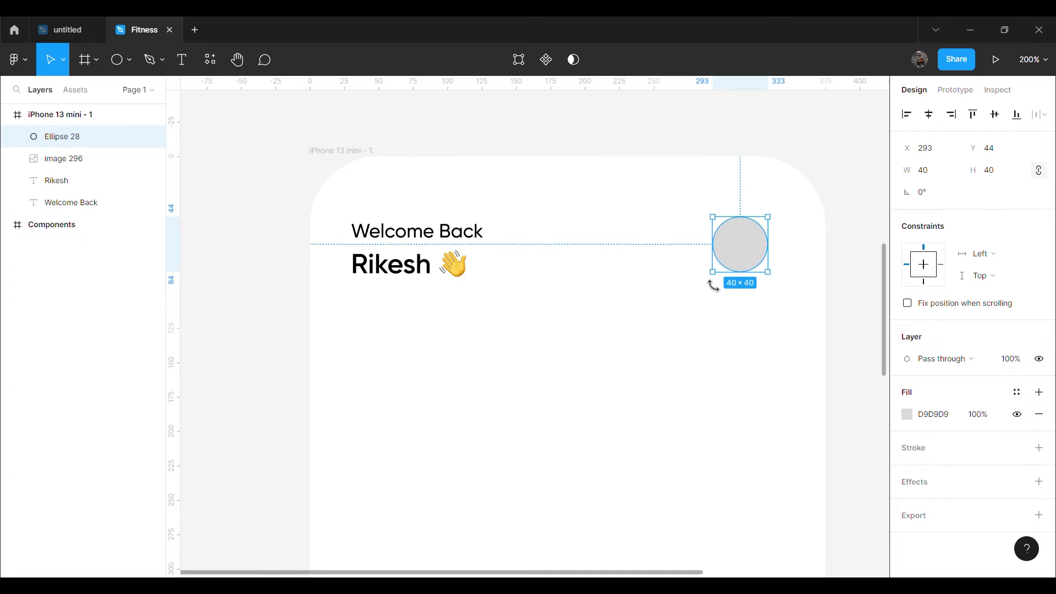
# Step: Nudge the avatar circle down and right so it sits level with the greeting
pyautogui.press('Down')
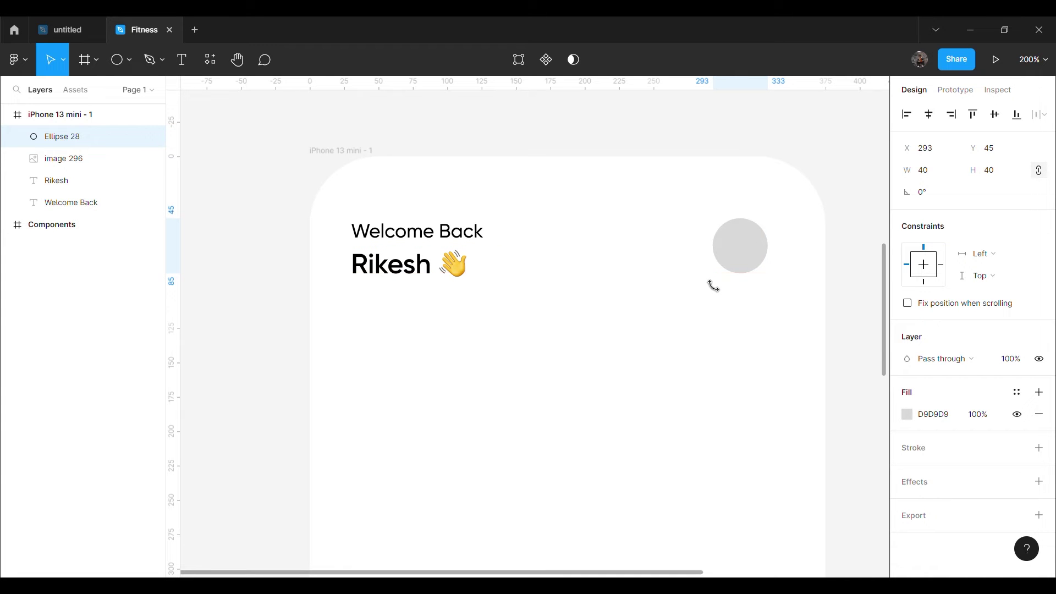
pyautogui.press('Down')
pyautogui.press('Down')
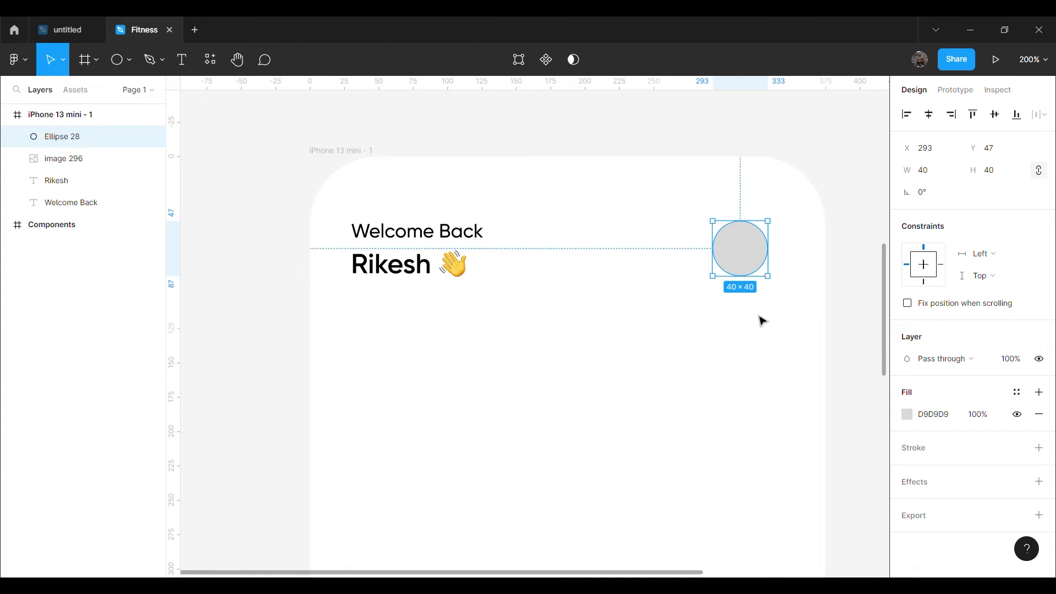
pyautogui.press('Right')
pyautogui.press('Right')
pyautogui.press('Right')
pyautogui.press('Right')
pyautogui.press('Right')
pyautogui.press('Right')
pyautogui.press('Right')
pyautogui.press('Right')
pyautogui.press('Right')
pyautogui.press('Right')
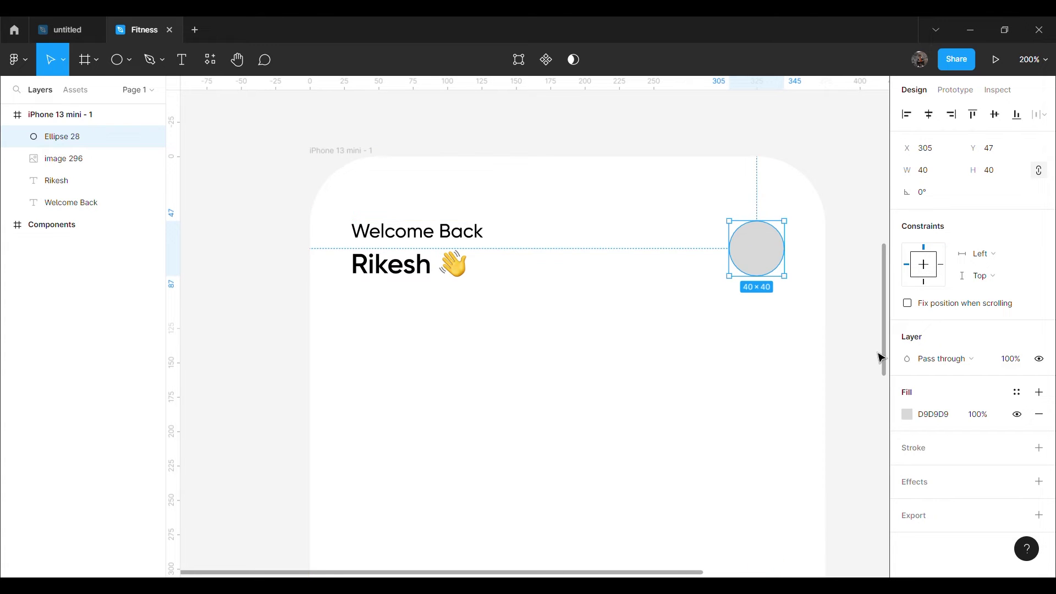
pyautogui.press('Escape')
pyautogui.scroll(-5, 703, 383)
pyautogui.scroll(5, 703, 383)
pyautogui.hscroll(-1, 253, 396)
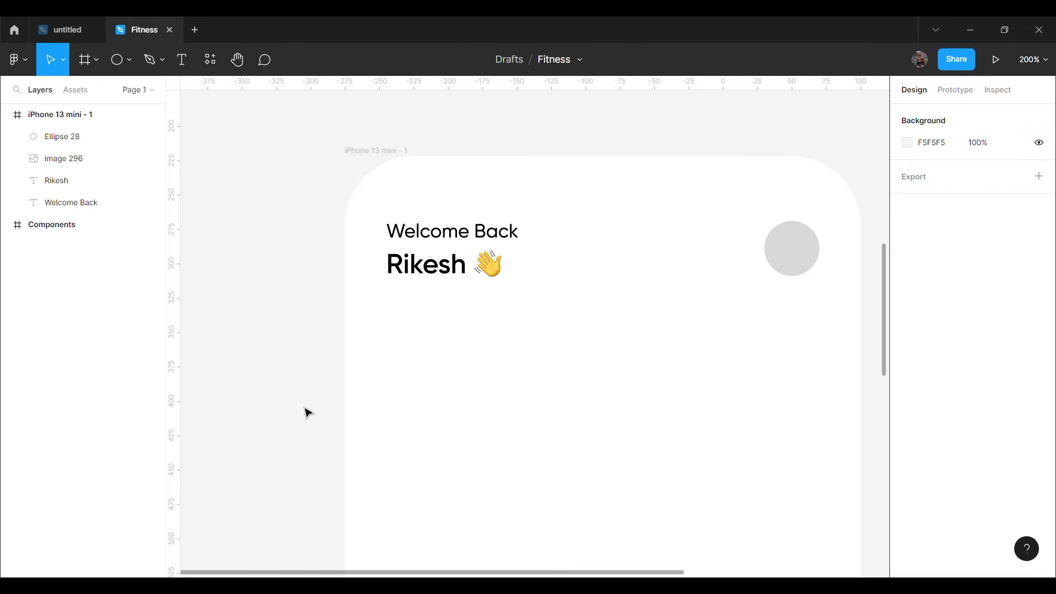
pyautogui.press('t')
pyautogui.click(468, 325)
# Step: Add a 'Select Workout' heading in Gilroy-SemiBold 20
pyautogui.write('Se')
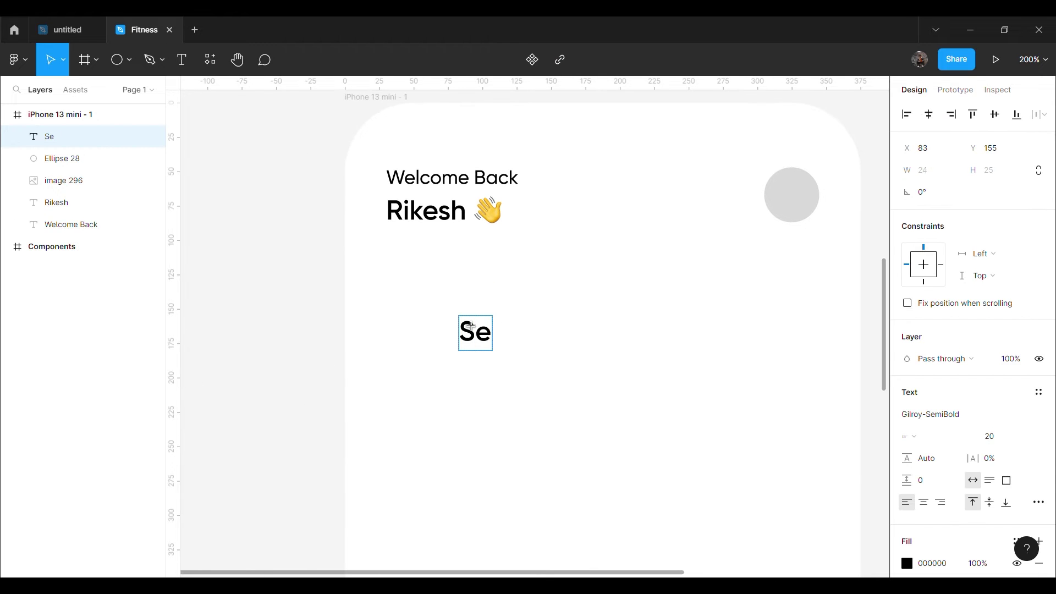
pyautogui.write('lect Workout')
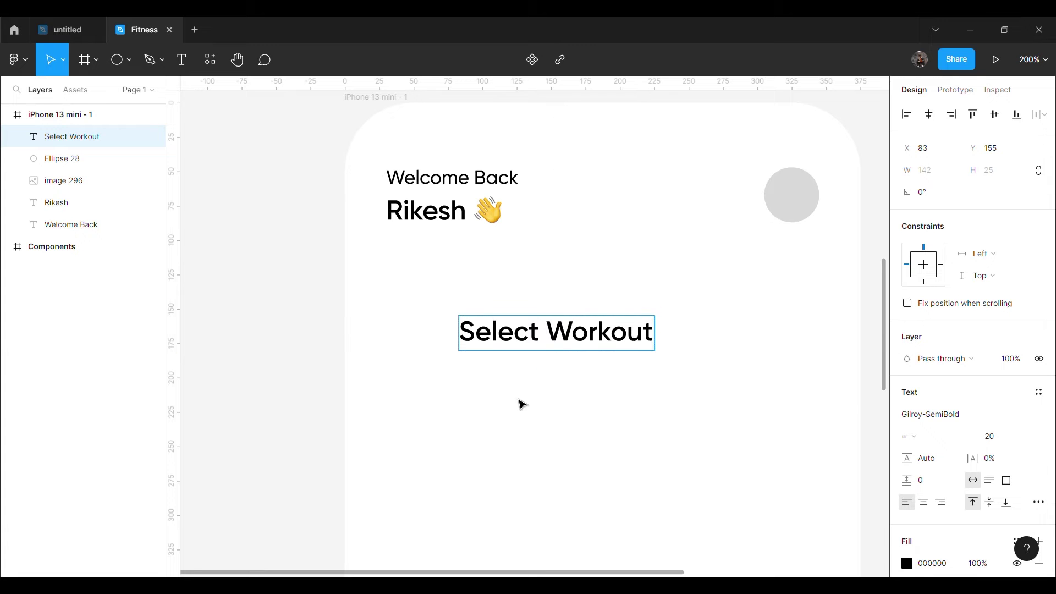
pyautogui.press('Escape')
pyautogui.click(1037, 414)
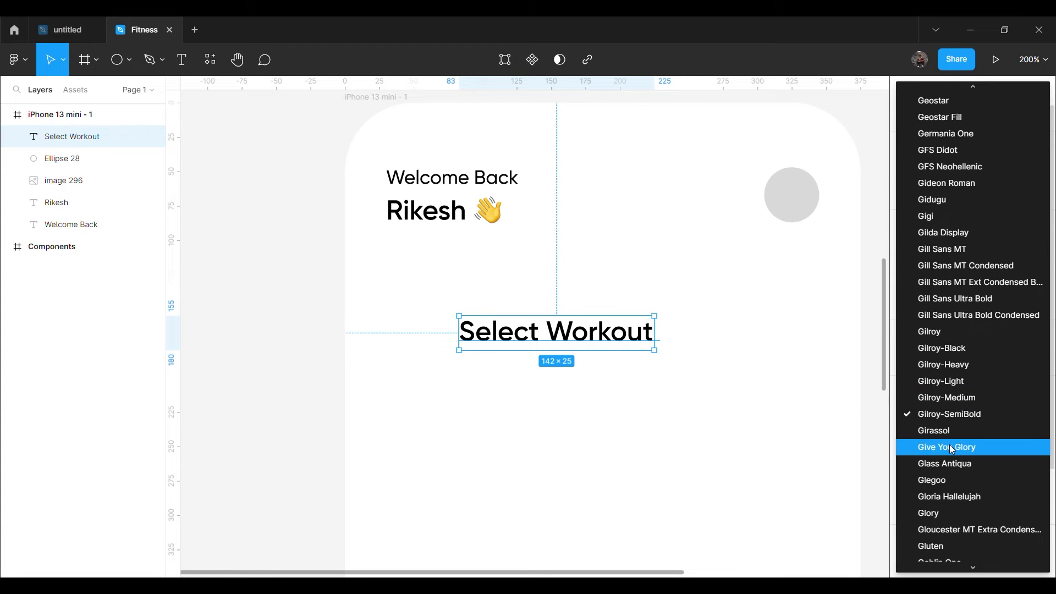
pyautogui.click(759, 416)
pyautogui.press('Escape')
pyautogui.hotkey('shift', '0')
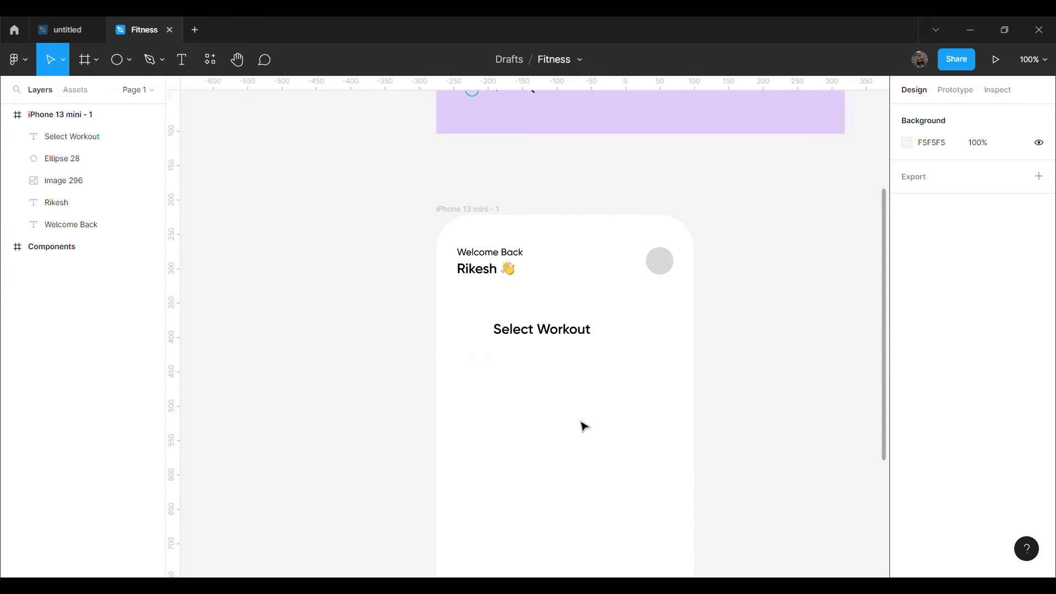
# Step: Align the Select Workout heading under the greeting at X 30
pyautogui.moveTo(557, 336); pyautogui.dragTo(514, 331)
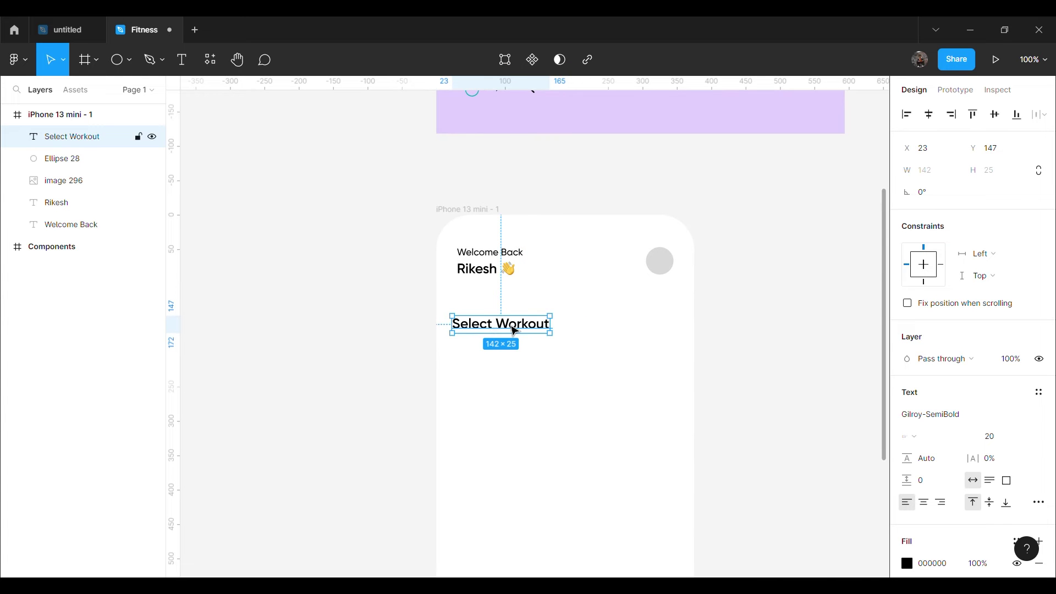
pyautogui.hotkey('ctrl', '+')
pyautogui.press('Right')
pyautogui.press('Right')
pyautogui.press('Right')
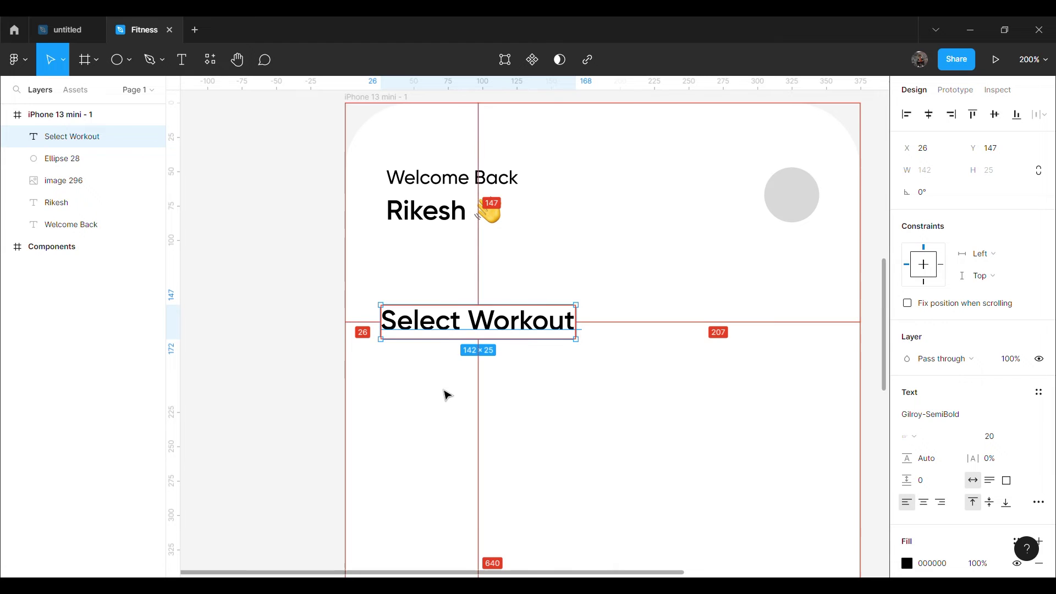
pyautogui.press('Right')
pyautogui.press('Right')
pyautogui.press('Right')
pyautogui.press('Right')
pyautogui.press('Down')
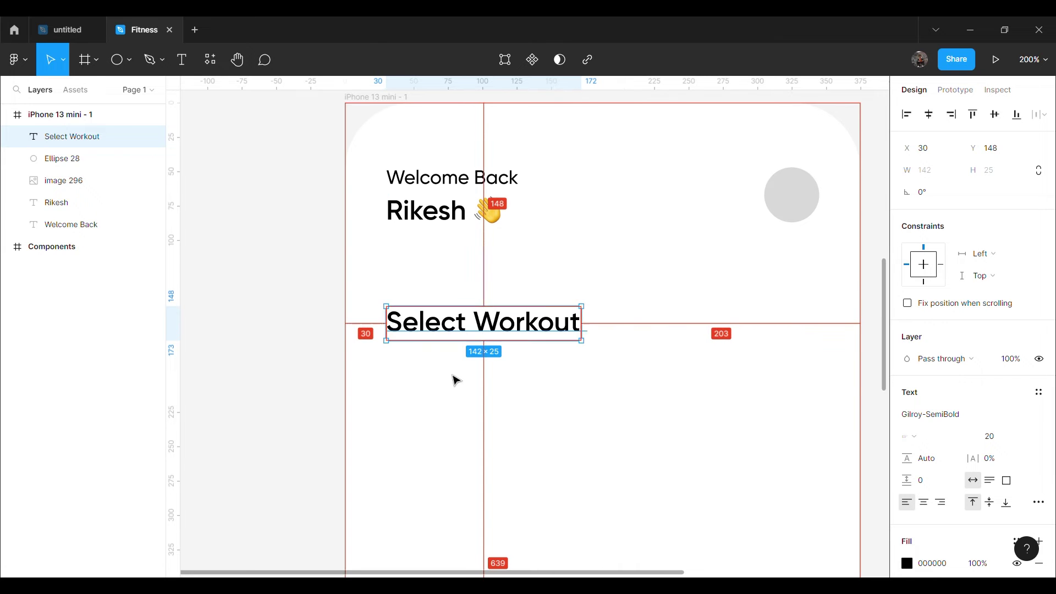
pyautogui.press('Up')
pyautogui.press('Up')
pyautogui.press('Up')
pyautogui.press('Up')
pyautogui.press('Up')
pyautogui.press('Up')
pyautogui.press('Up')
pyautogui.press('Up')
pyautogui.press('Up')
pyautogui.press('Up')
pyautogui.press('Up')
pyautogui.press('Up')
pyautogui.press('Up')
pyautogui.press('Up')
pyautogui.press('Up')
pyautogui.press('Up')
pyautogui.press('Up')
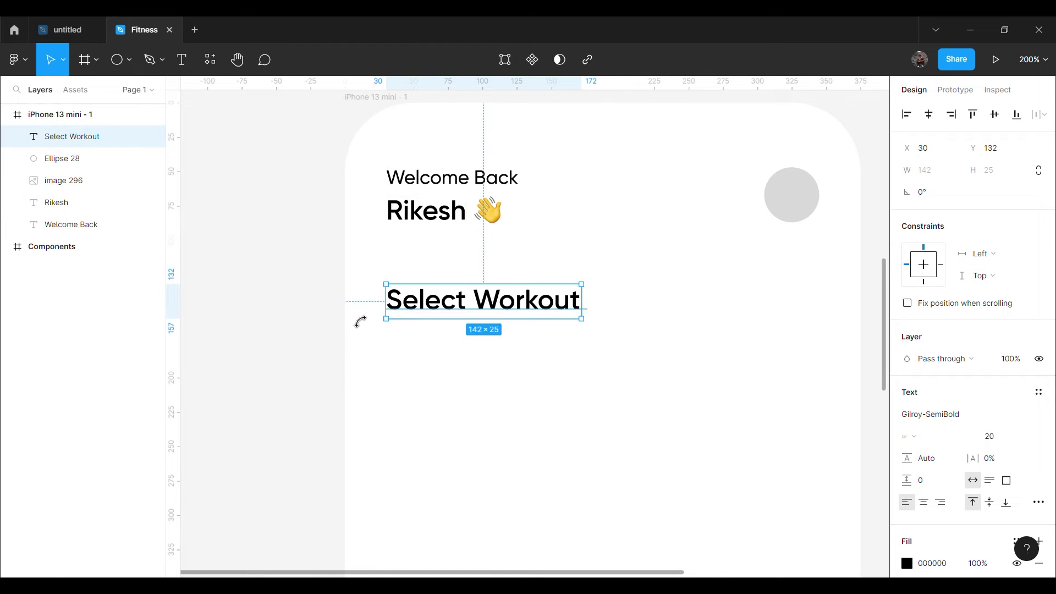
pyautogui.scroll(-2, 412, 153)
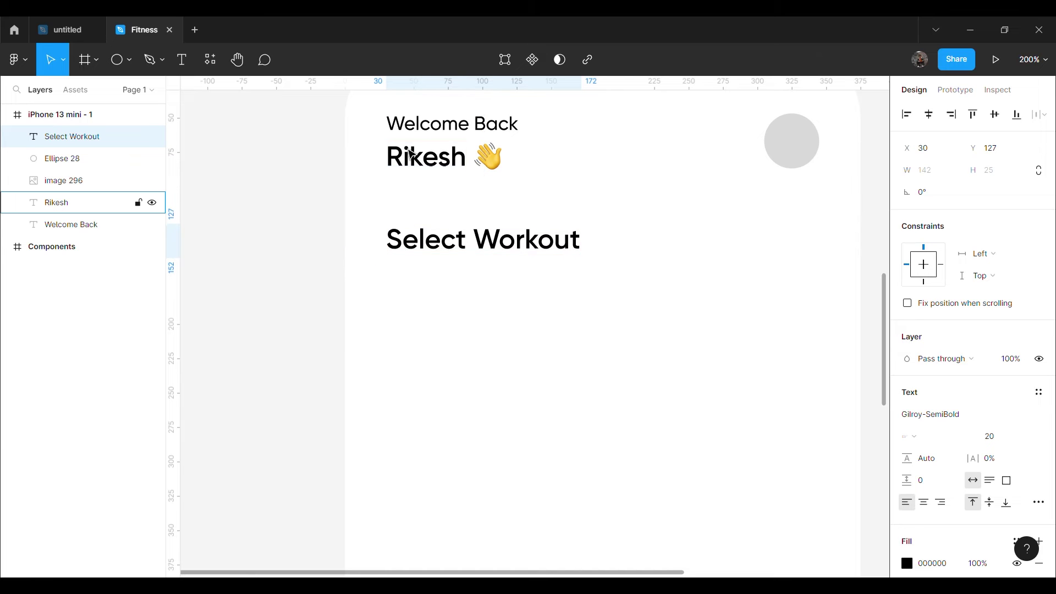
pyautogui.click(720, 241)
pyautogui.click(788, 159)
pyautogui.hotkey('ctrl', 'd')
# Step: Place a copy of the avatar circle below the heading and resize it to 60×60
pyautogui.moveTo(789, 159); pyautogui.dragTo(419, 330)
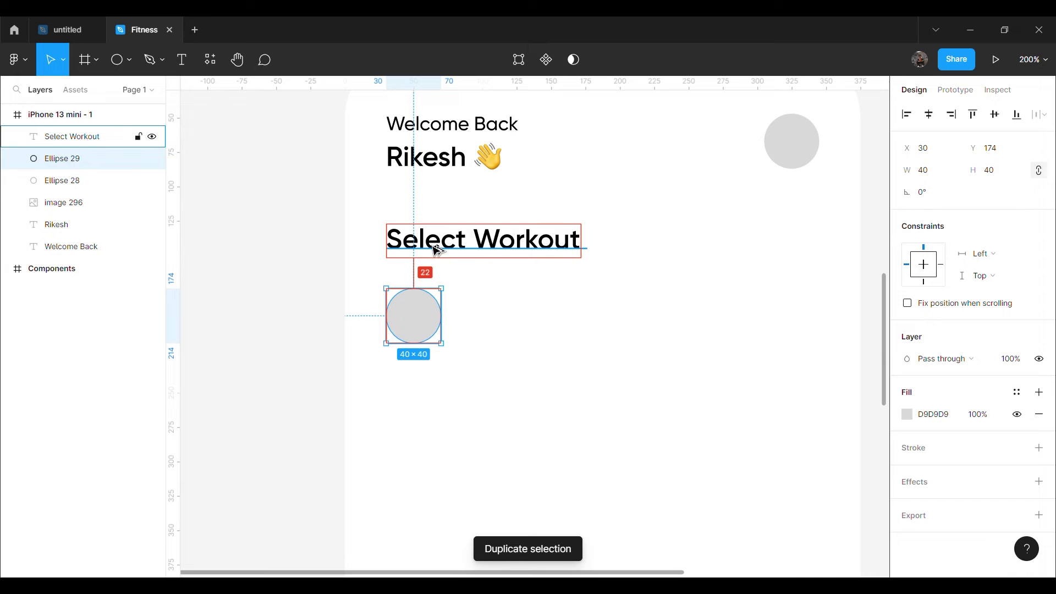
pyautogui.hotkey('ctrl', 'd')
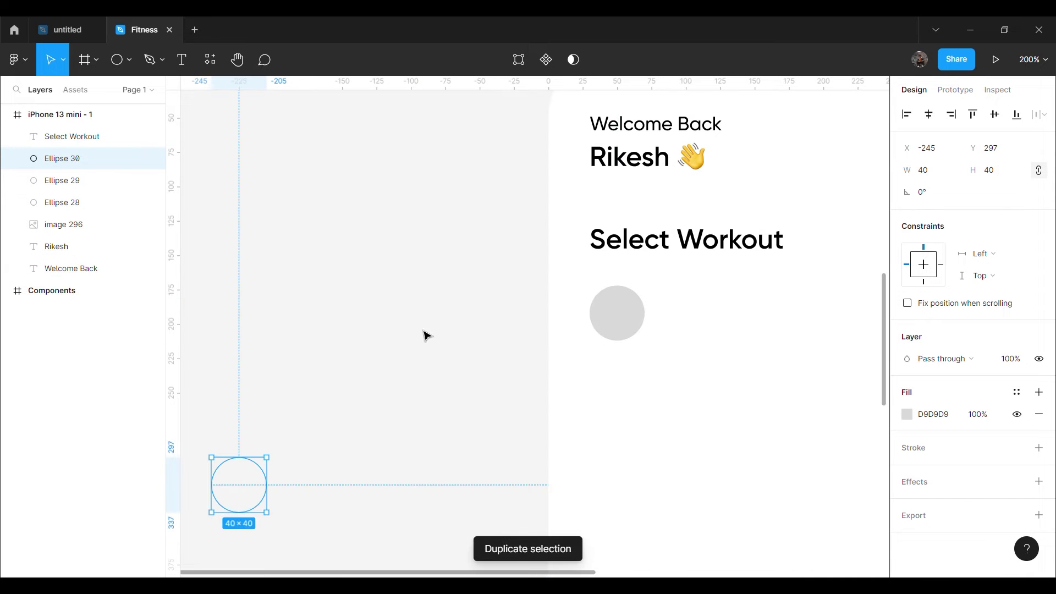
pyautogui.moveTo(302, 468); pyautogui.dragTo(509, 325)
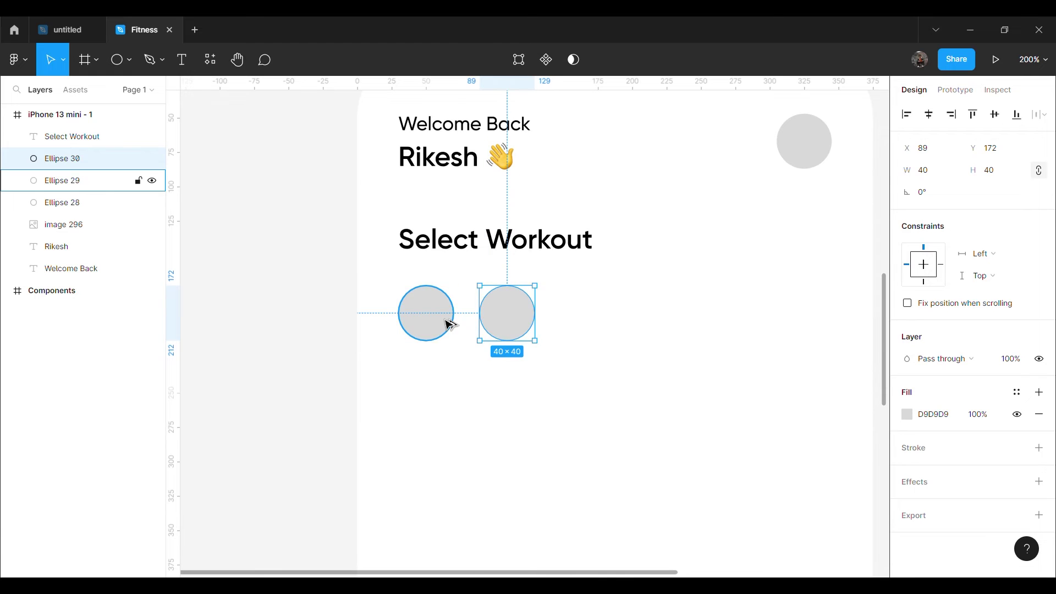
pyautogui.scroll(5, 530, 329)
pyautogui.click(467, 341)
pyautogui.press('Delete')
pyautogui.click(370, 307)
pyautogui.click(942, 176)
pyautogui.write('0')
pyautogui.press('Return')
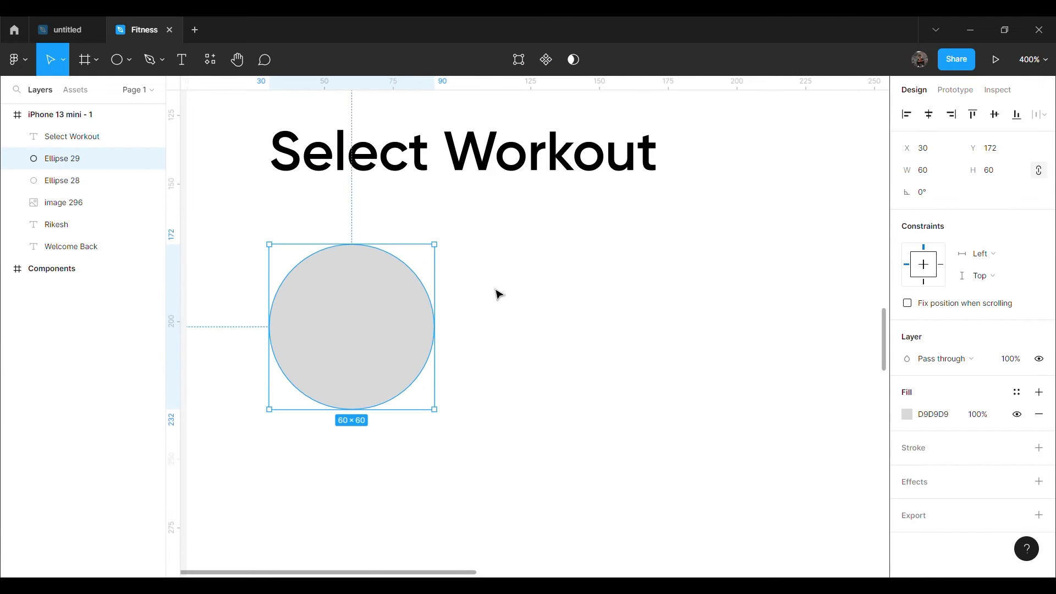
# Step: Duplicate the 60×60 circle into an evenly spaced row of five
pyautogui.press('-')
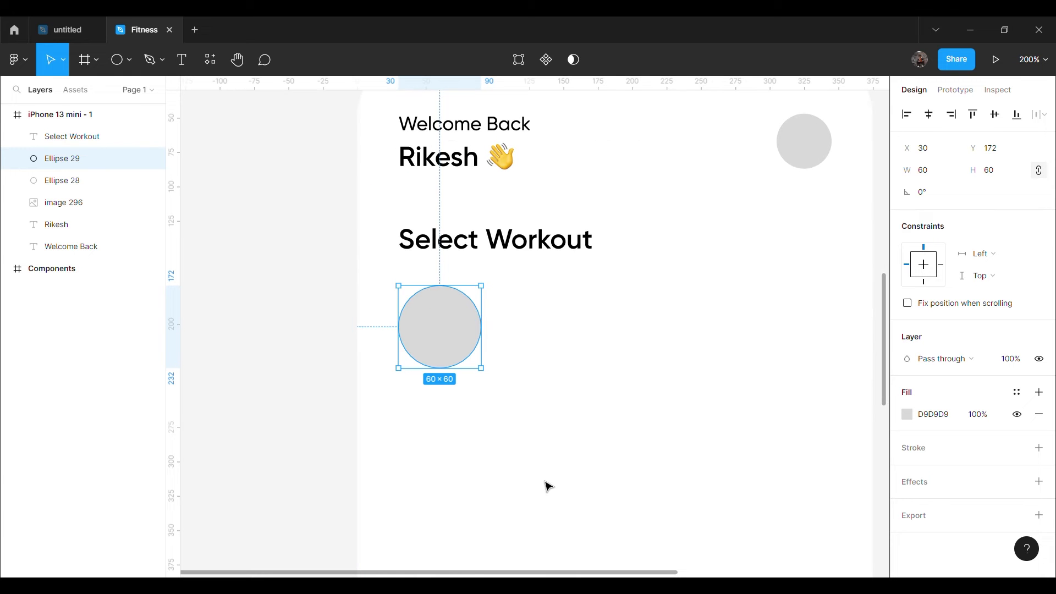
pyautogui.hotkey('ctrl', 'd')
pyautogui.moveTo(467, 346); pyautogui.dragTo(567, 350)
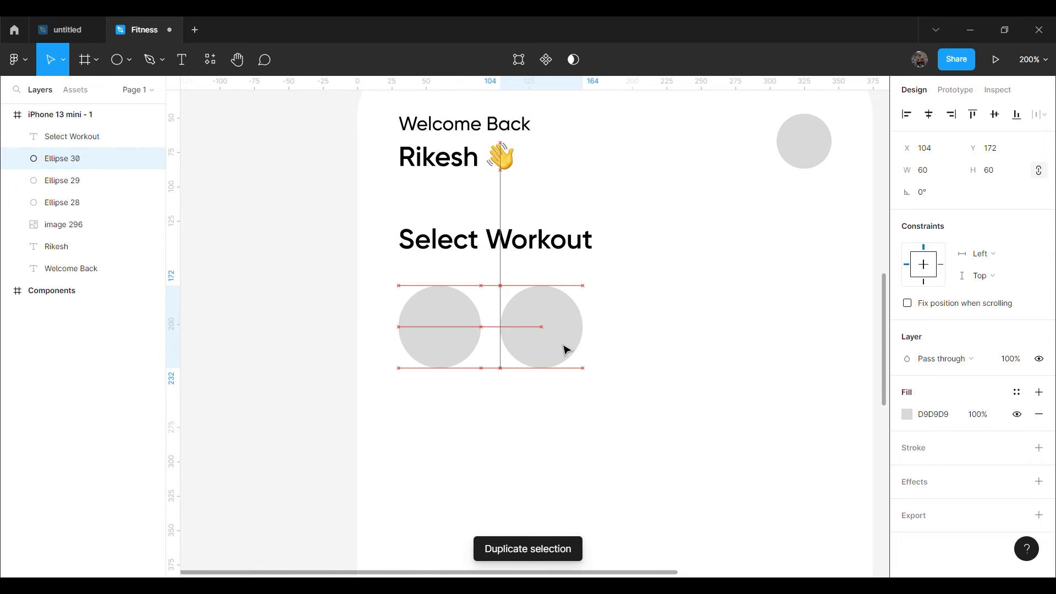
pyautogui.press('-')
pyautogui.press('alt')
pyautogui.moveTo(501, 336); pyautogui.dragTo(499, 334)
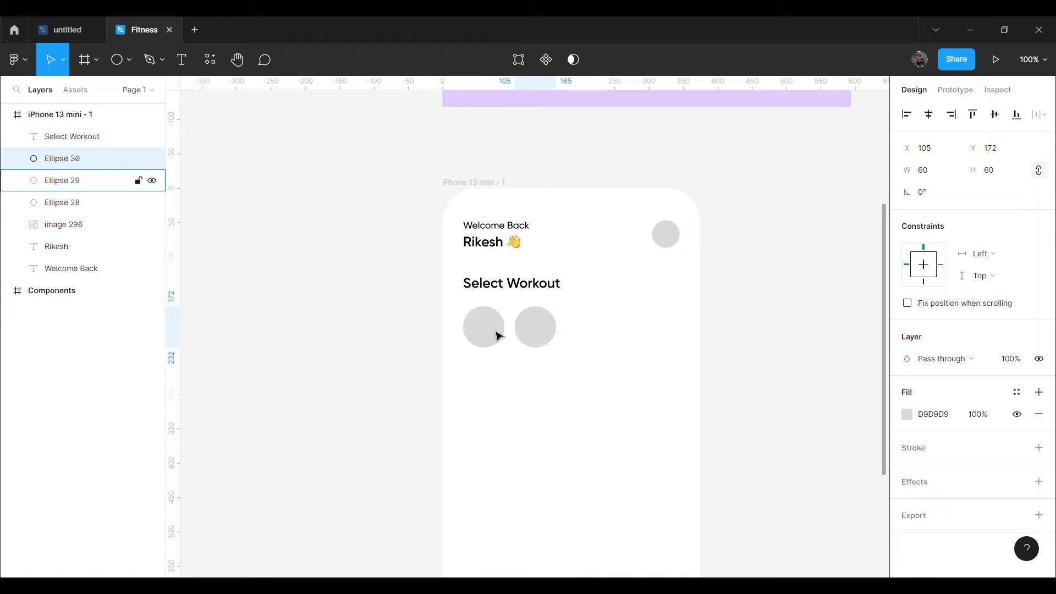
pyautogui.hotkey('ctrl', 'd')
pyautogui.hotkey('ctrl', 'd')
pyautogui.hotkey('ctrl', 'd')
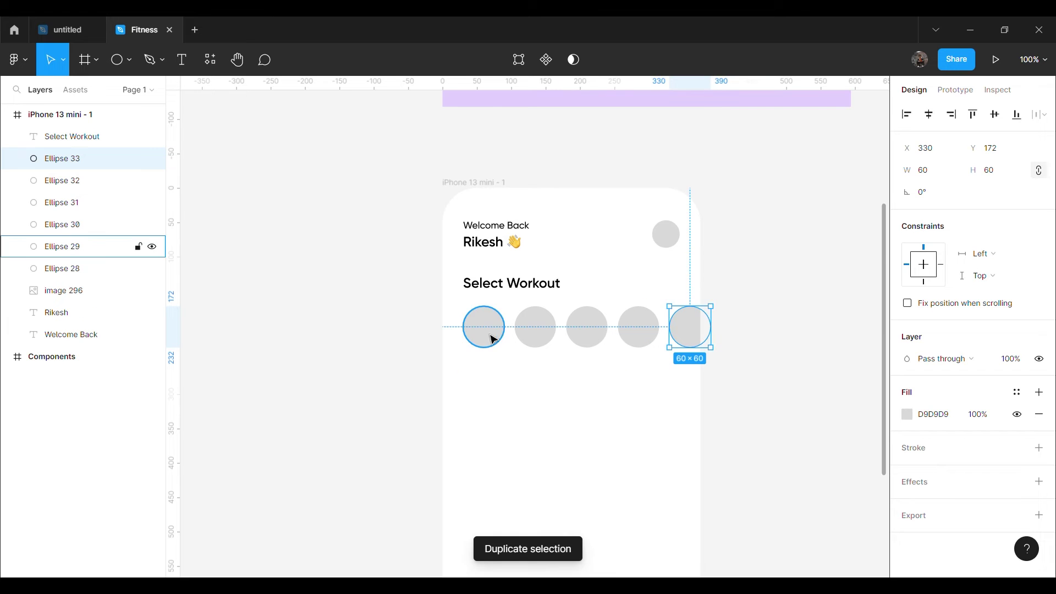
pyautogui.click(379, 363)
pyautogui.scroll(-2, 497, 259)
pyautogui.scroll(1, 523, 229)
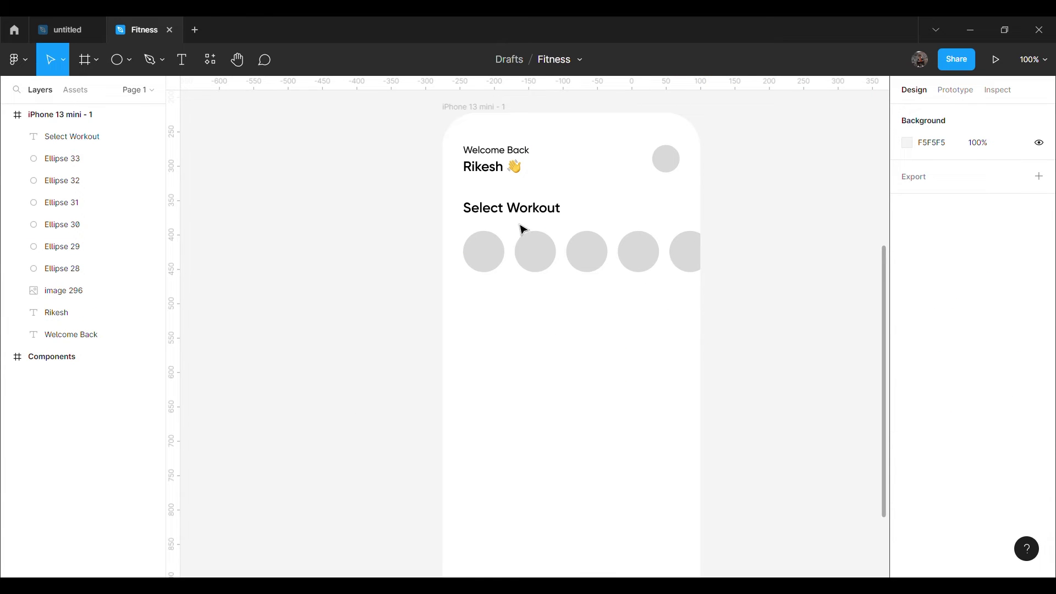
# Step: Duplicate the Select Workout heading below the circles and rename it 'Trainings'
pyautogui.click(520, 218)
pyautogui.hotkey('ctrl', 'd')
pyautogui.moveTo(522, 222); pyautogui.dragTo(513, 315)
pyautogui.scroll(3, 511, 314)
pyautogui.click(485, 297)
pyautogui.doubleClick(485, 297)
pyautogui.write('Trainings')
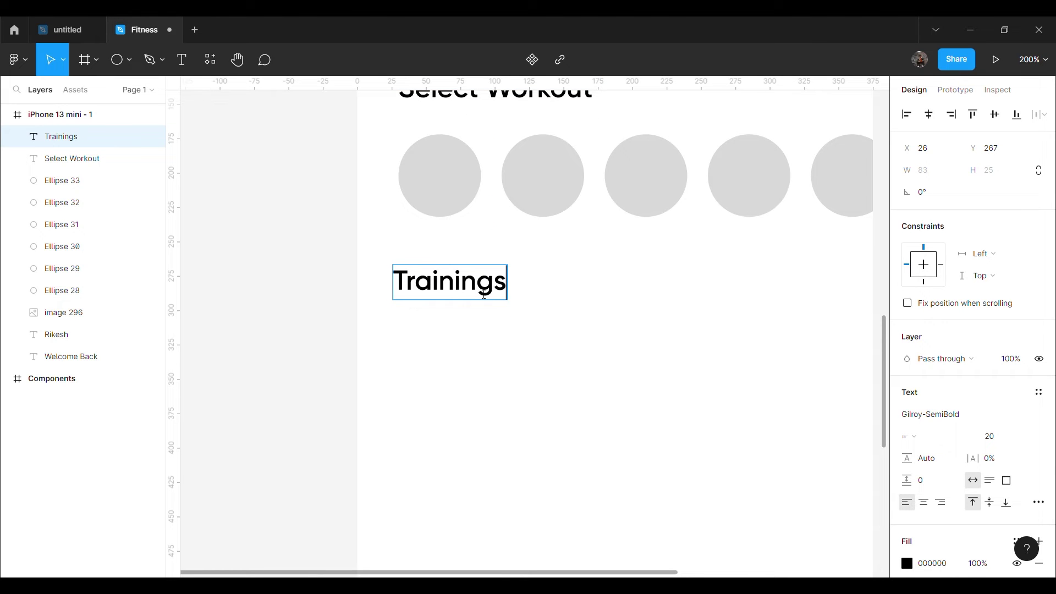
pyautogui.press('Escape')
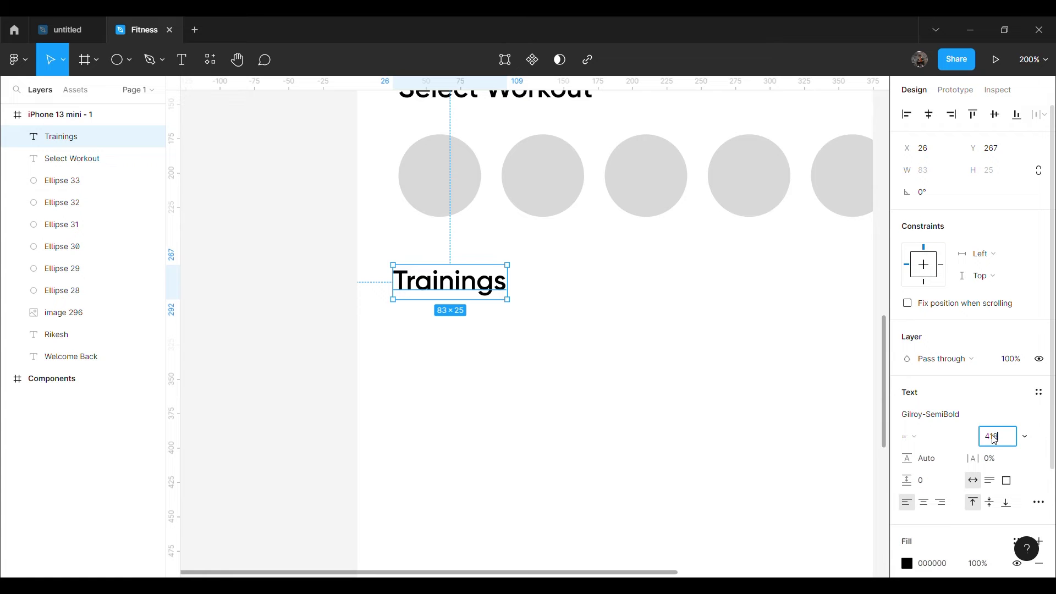
# Step: Copy Trainings to the right as 12 pt grey (BABABA) text aligned with the heading
pyautogui.hotkey('ctrl', 'd')
pyautogui.moveTo(450, 282); pyautogui.dragTo(743, 347)
pyautogui.write('2')
pyautogui.press('Return')
pyautogui.click(931, 563)
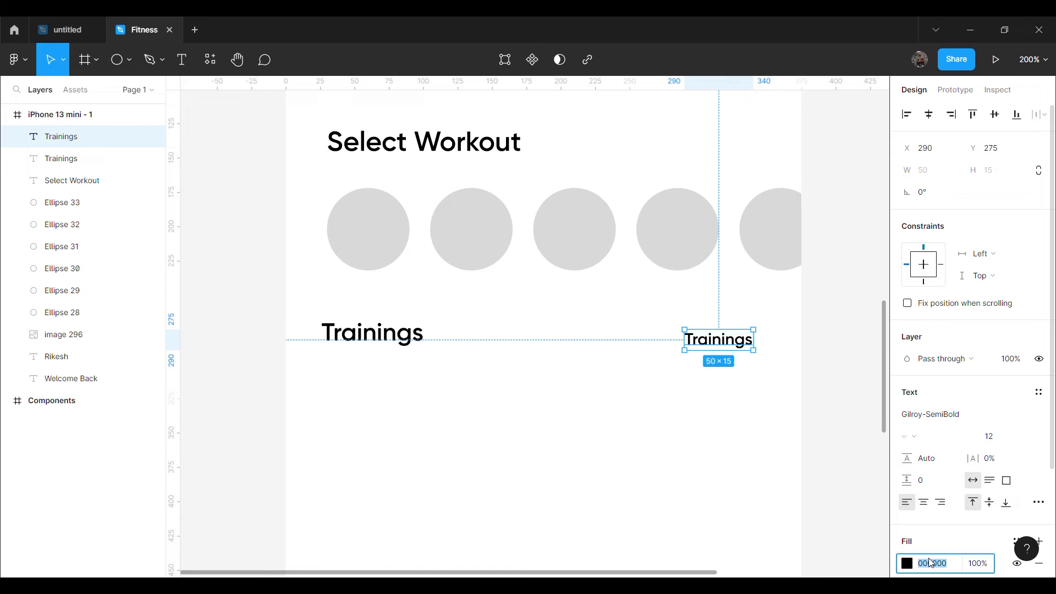
pyautogui.write('BABABA')
pyautogui.press('Return')
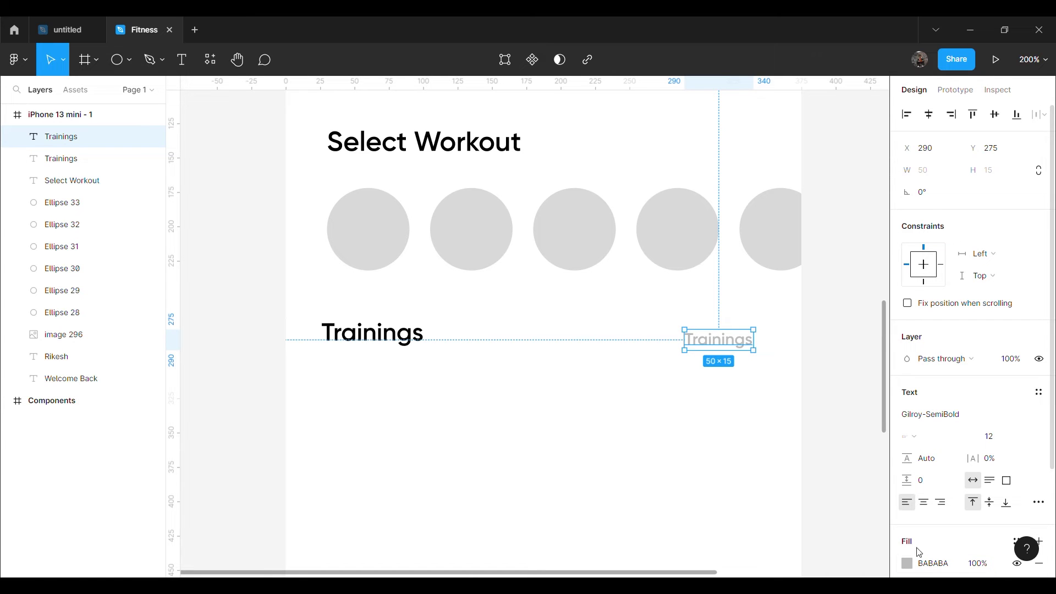
pyautogui.moveTo(749, 350); pyautogui.dragTo(750, 344)
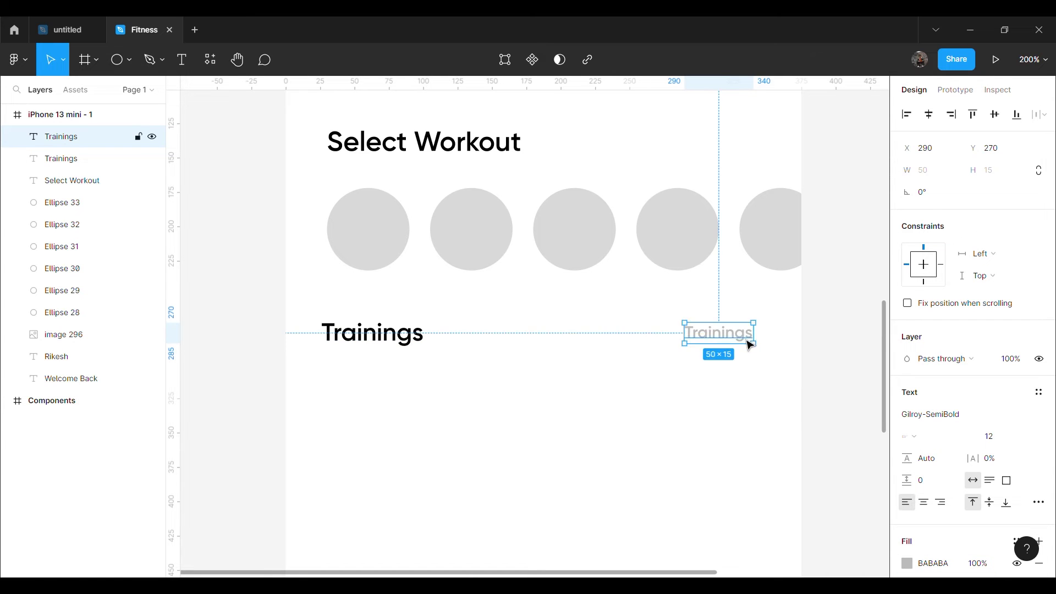
# Step: Change the grey text to 'See all' in Gilroy-Light
pyautogui.doubleClick(739, 340)
pyautogui.write('See all')
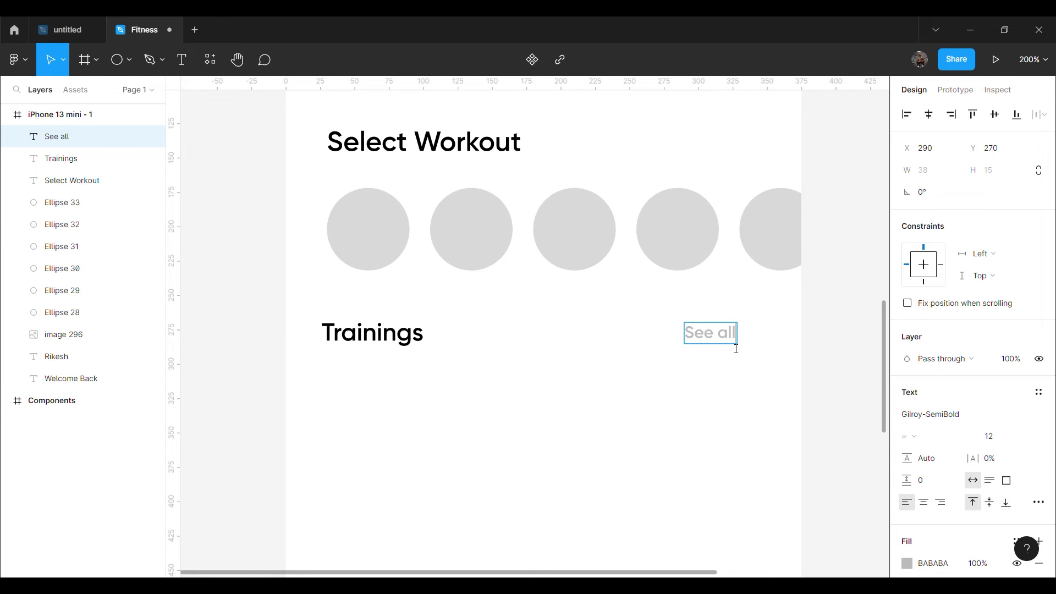
pyautogui.click(608, 403)
pyautogui.click(699, 336)
pyautogui.click(924, 410)
pyautogui.click(1042, 414)
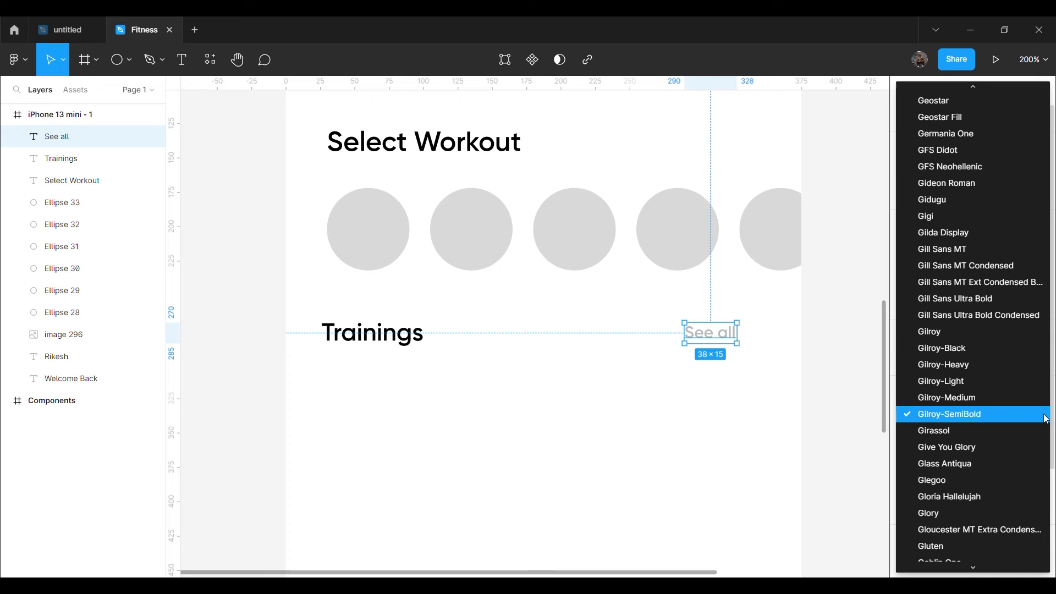
pyautogui.click(967, 380)
pyautogui.moveTo(730, 342); pyautogui.dragTo(754, 350)
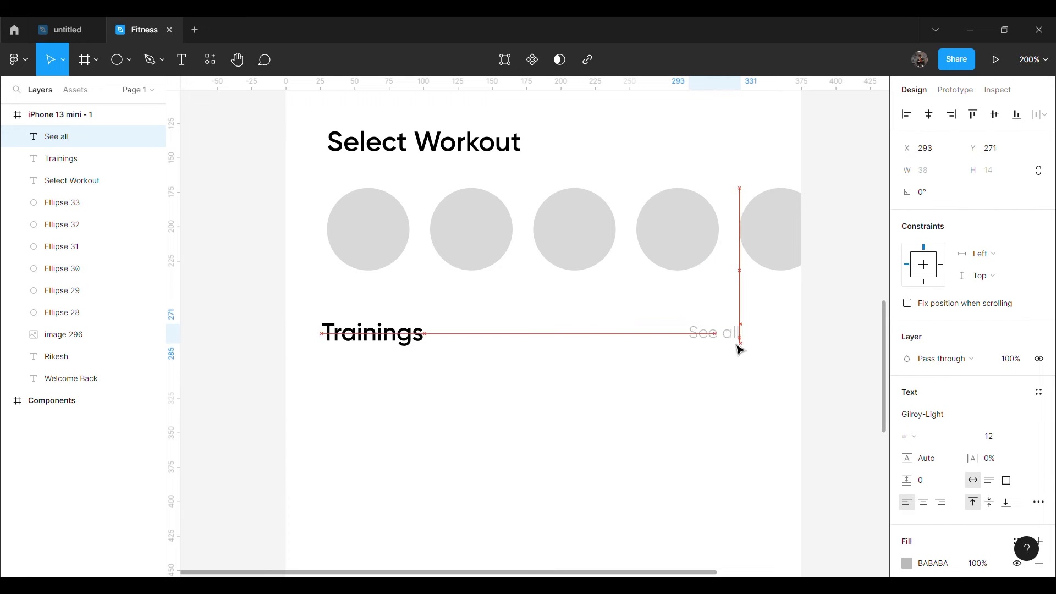
pyautogui.click(1041, 416)
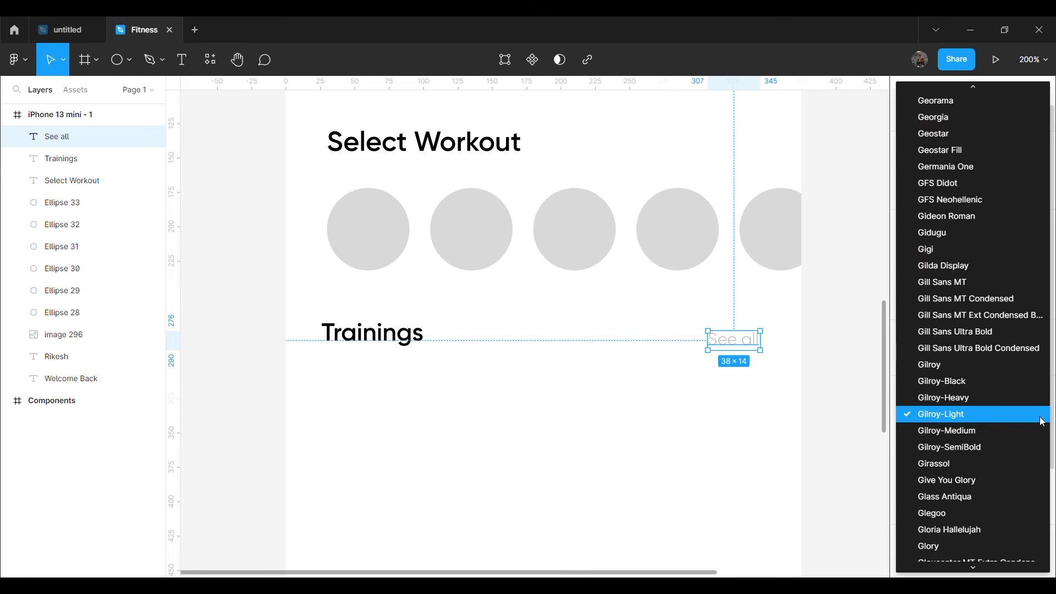
pyautogui.click(856, 386)
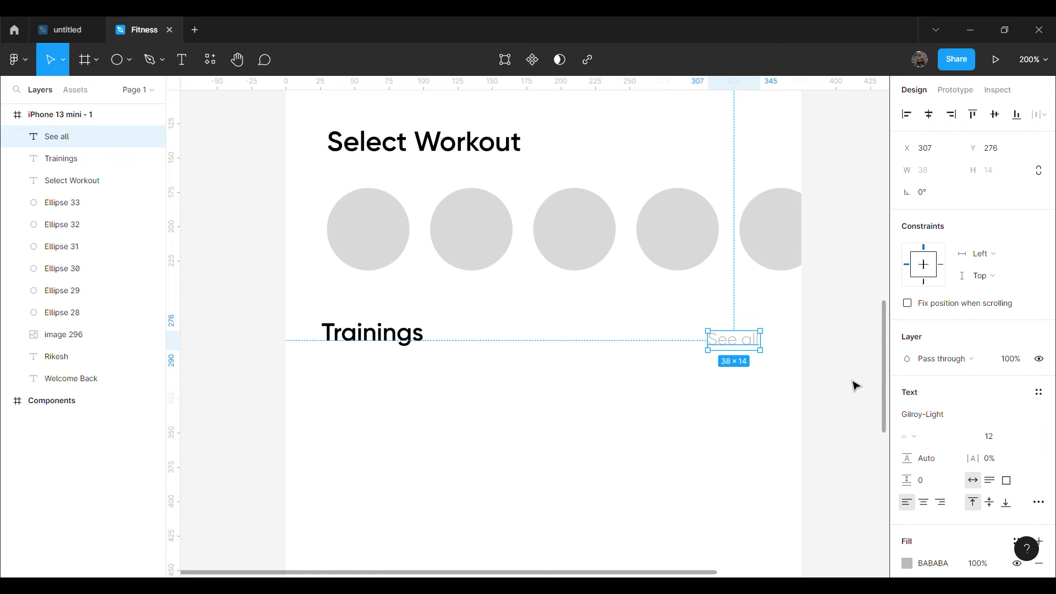
# Step: Align See all with Trainings and nudge it to match the frame's right margin
pyautogui.moveTo(736, 348); pyautogui.dragTo(748, 348)
pyautogui.moveTo(748, 344); pyautogui.dragTo(746, 342)
pyautogui.press('alt')
pyautogui.press('Left')
pyautogui.press('Left')
pyautogui.press('Left')
pyautogui.press('Left')
pyautogui.press('Left')
pyautogui.press('Left')
pyautogui.press('Left')
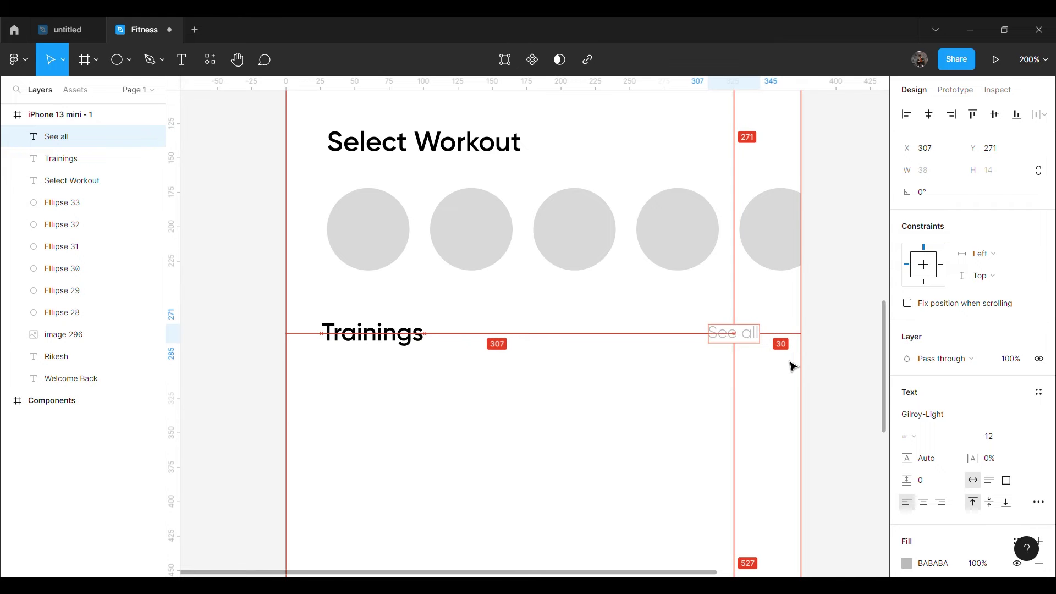
pyautogui.click(792, 366)
pyautogui.scroll(-3, 792, 367)
# Step: Draw a 315×170 rectangle below the Trainings heading
pyautogui.click(128, 59)
pyautogui.click(105, 90)
pyautogui.moveTo(380, 299)
pyautogui.mouseDown()
pyautogui.moveTo(457, 576)
pyautogui.moveTo(817, 434)
pyautogui.mouseUp()
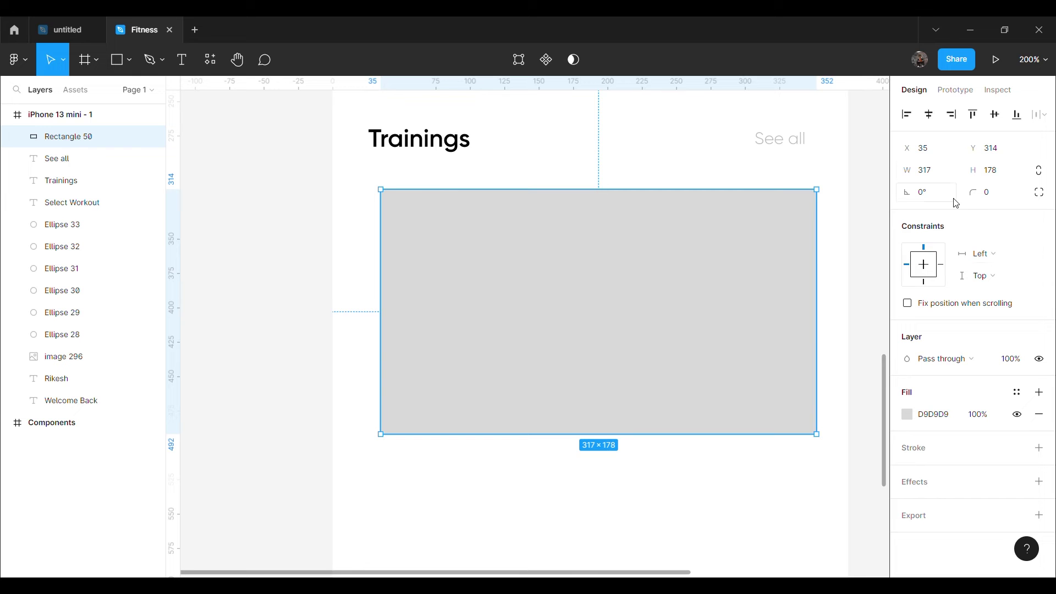
pyautogui.write('315')
pyautogui.press('Return')
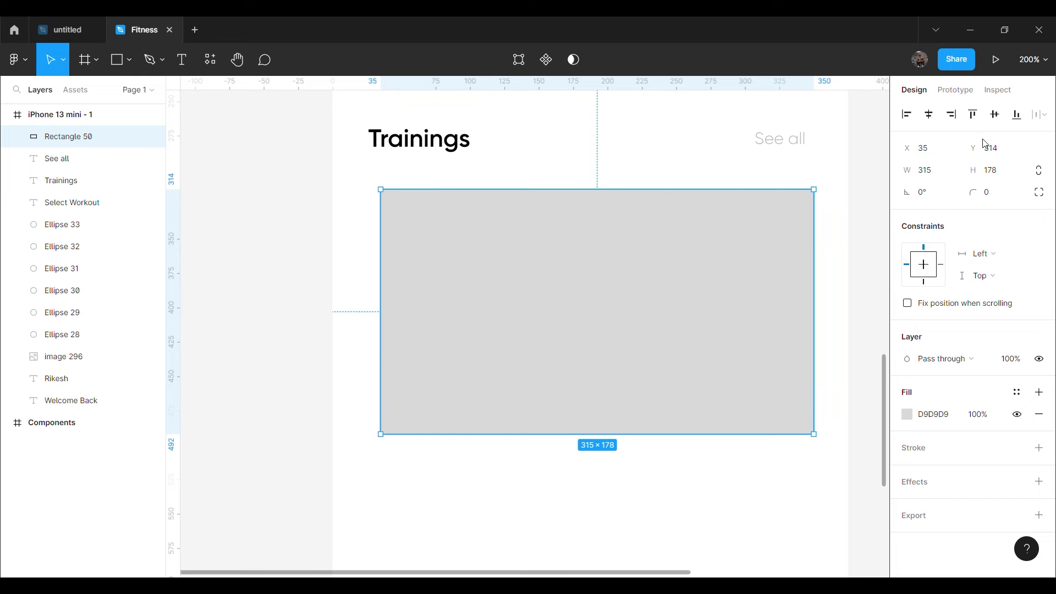
pyautogui.write('70')
pyautogui.press('Return')
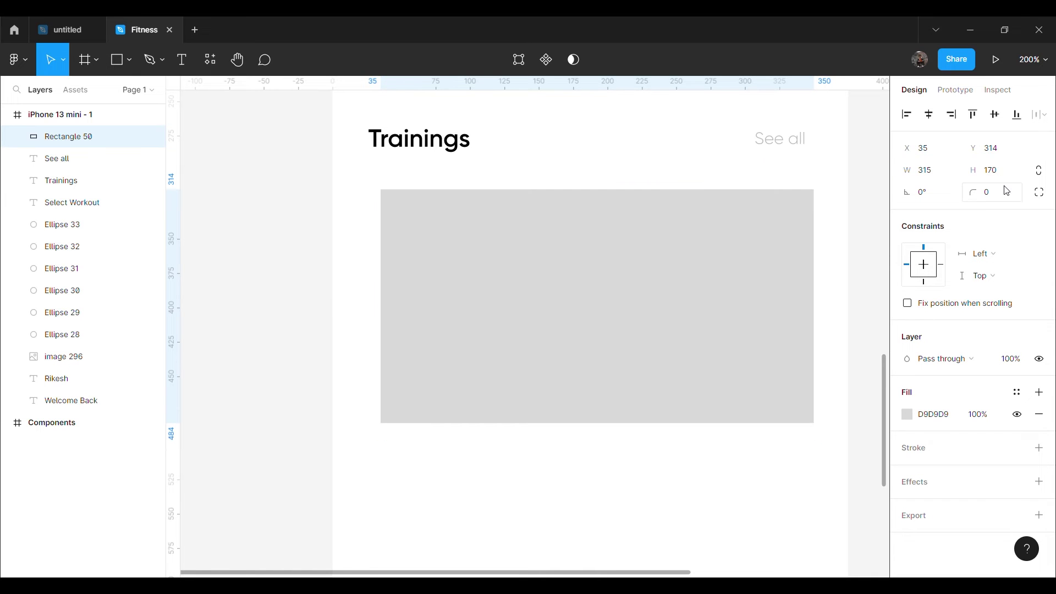
# Step: Round the card's corners to 20 and align it with the Trainings left edge
pyautogui.click(985, 192)
pyautogui.write('20')
pyautogui.press('Return')
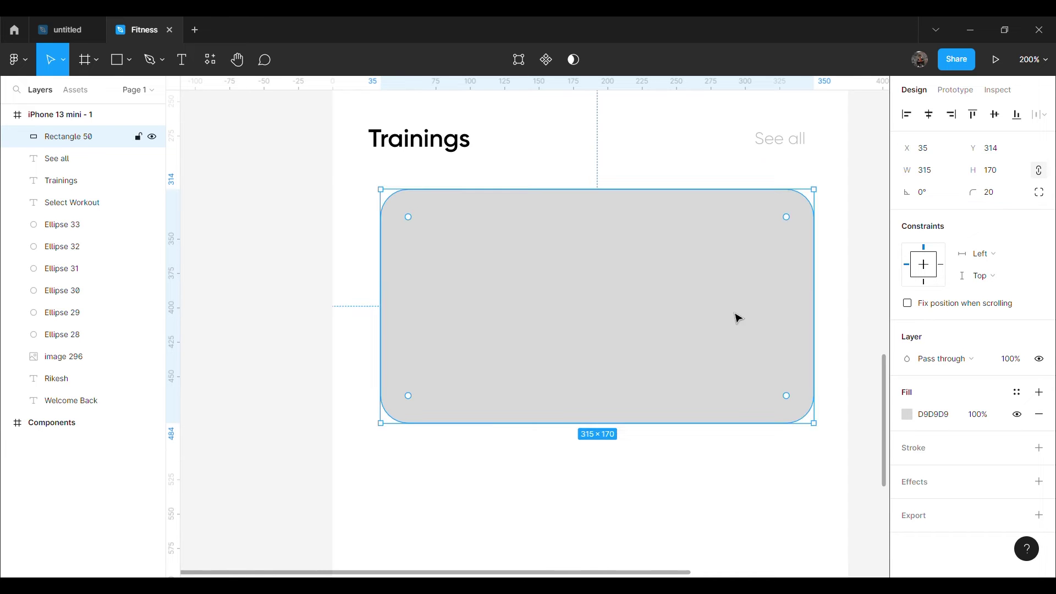
pyautogui.moveTo(671, 265); pyautogui.dragTo(658, 264)
pyautogui.press('alt')
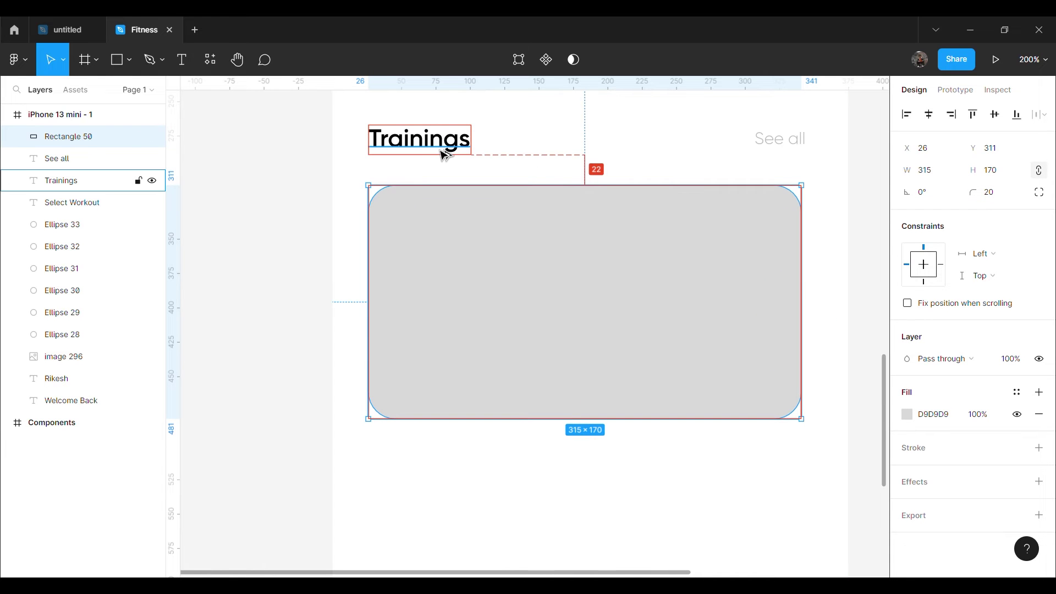
# Step: Duplicate the card and place the copy about 20 px below the first
pyautogui.hotkey('ctrl', 'd')
pyautogui.scroll(-3, 592, 400)
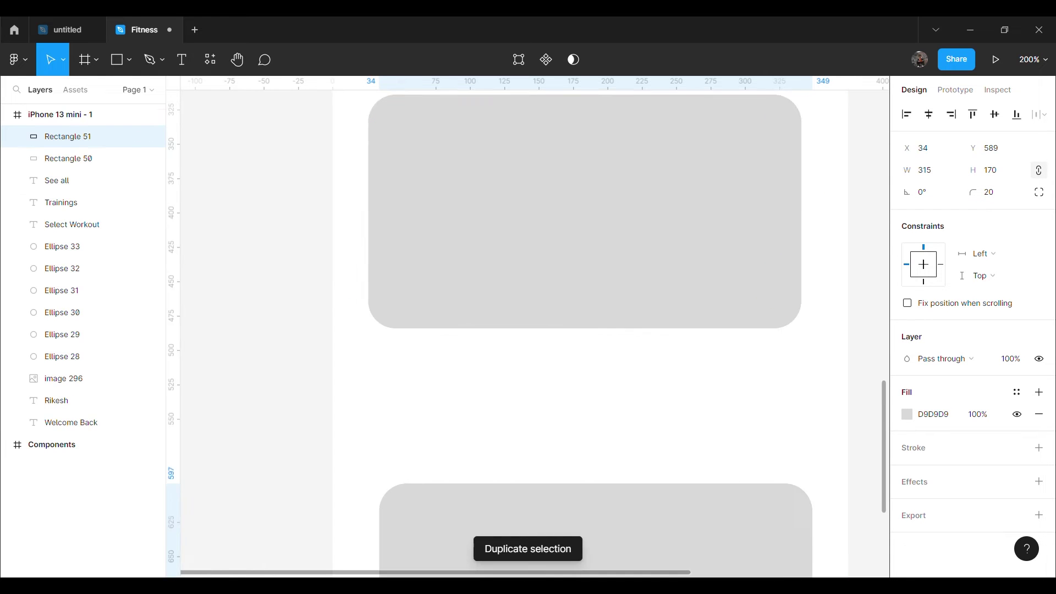
pyautogui.scroll(-3, 592, 399)
pyautogui.moveTo(591, 399); pyautogui.dragTo(592, 377)
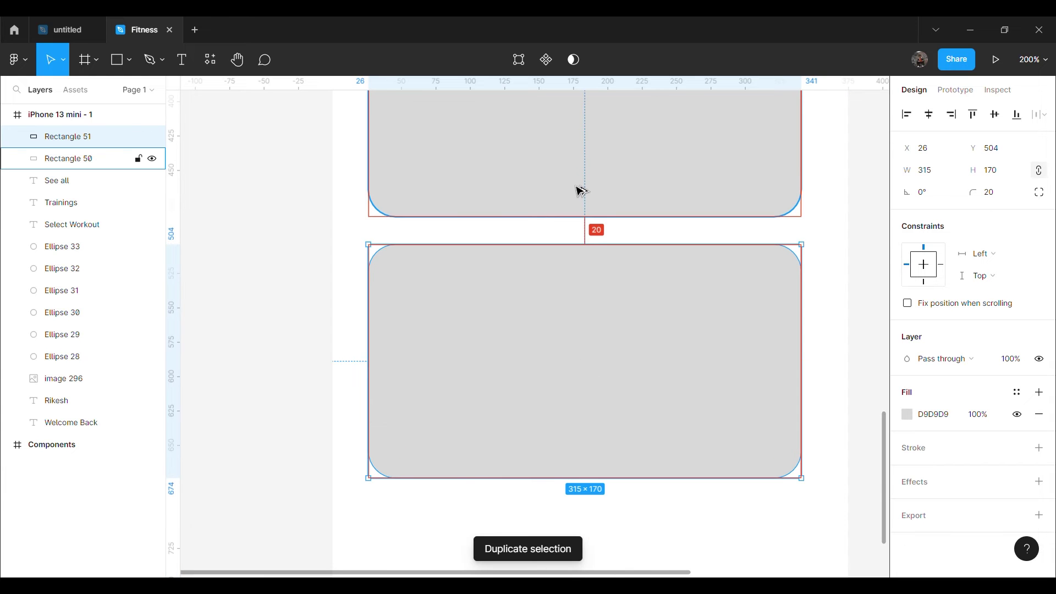
pyautogui.press('Down')
pyautogui.press('Down')
pyautogui.press('Down')
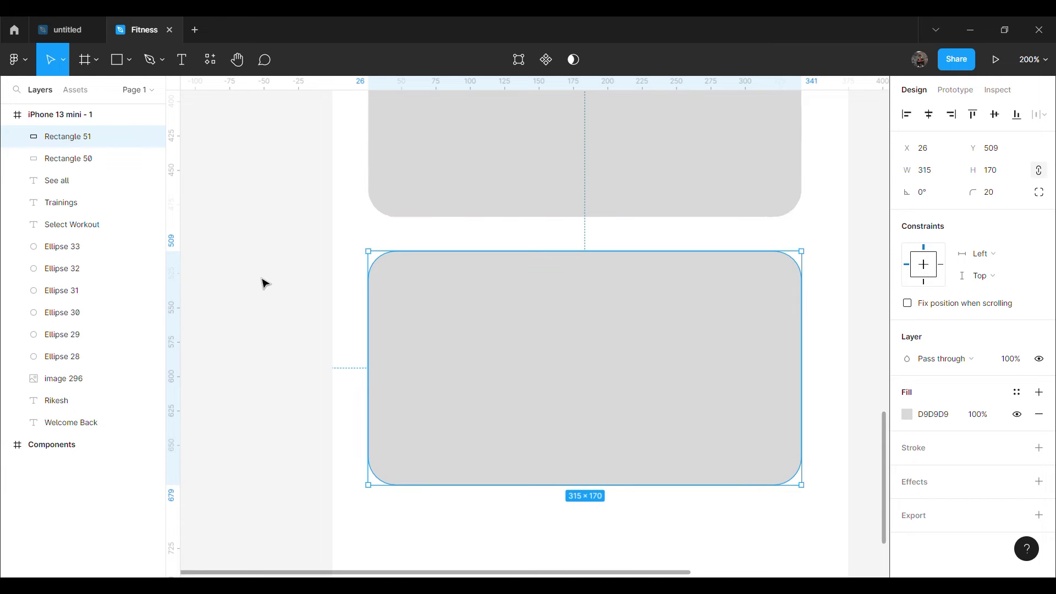
pyautogui.click(264, 283)
pyautogui.hotkey('ctrl', '-')
pyautogui.scroll(2, 662, 384)
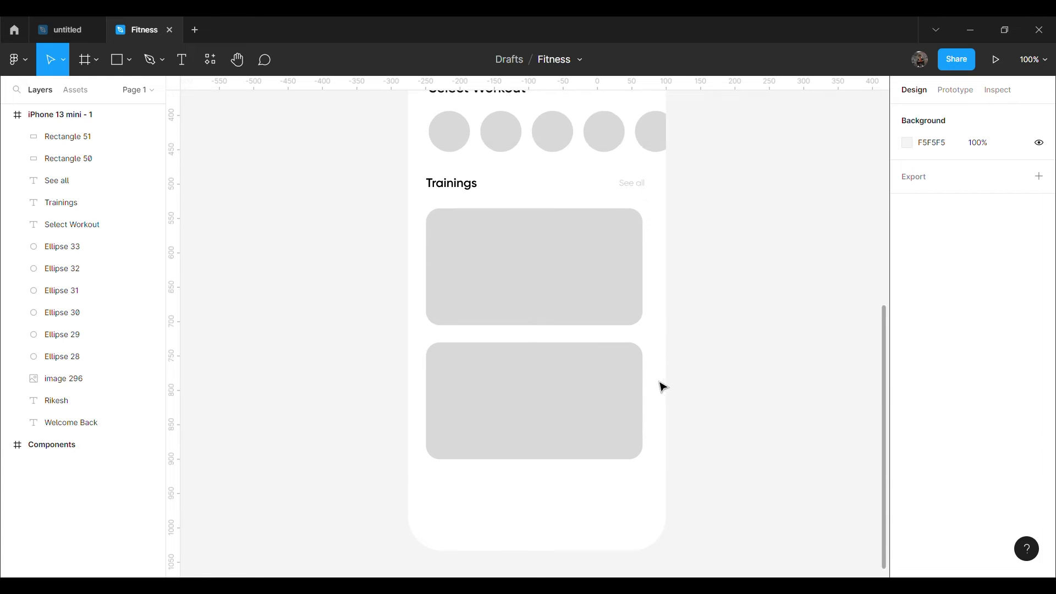
pyautogui.scroll(4, 630, 394)
# Step: Move the home, stats, bell and heart icon row from Components into the iPhone screen
pyautogui.scroll(5, 630, 391)
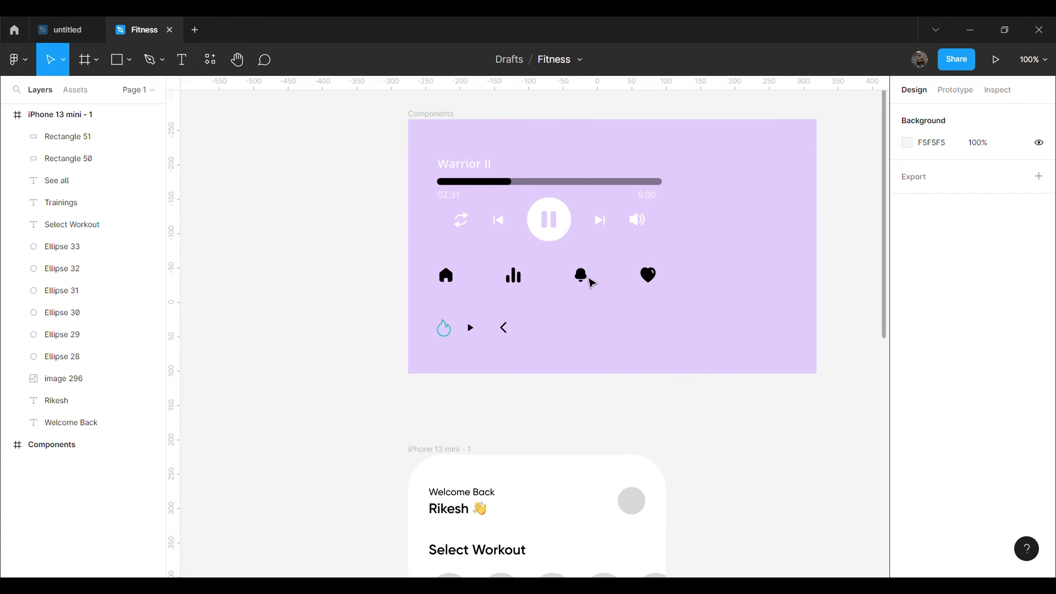
pyautogui.click(579, 281)
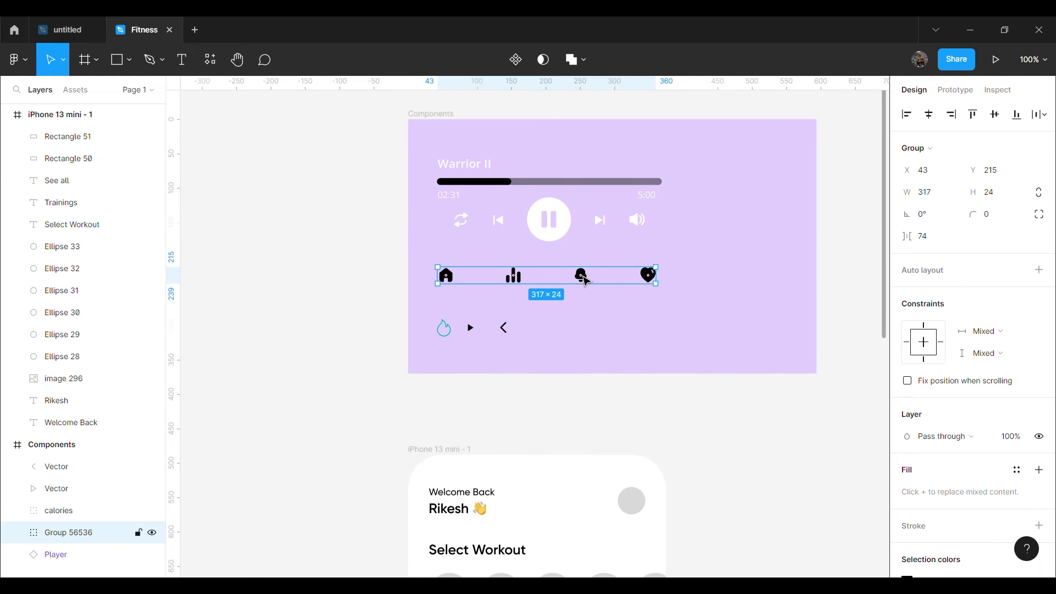
pyautogui.moveTo(586, 281); pyautogui.dragTo(539, 445)
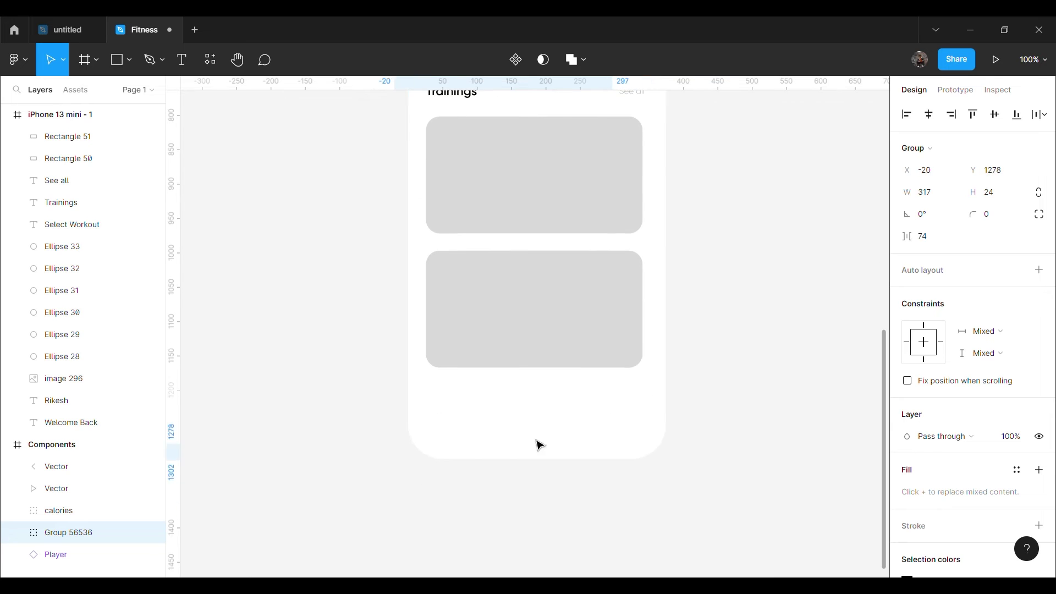
pyautogui.moveTo(539, 444); pyautogui.dragTo(554, 427)
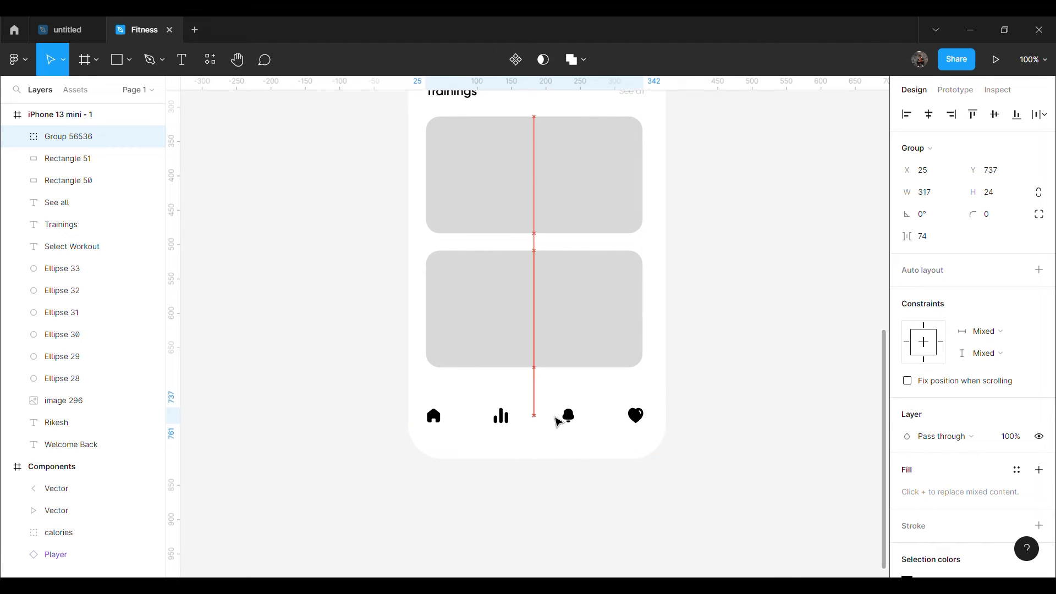
pyautogui.moveTo(554, 427); pyautogui.dragTo(555, 427)
pyautogui.scroll(-2, 445, 425)
# Step: Centre the icon row horizontally and nudge it into place at the screen's bottom
pyautogui.hotkey('ctrl', '+')
pyautogui.scroll(-1, 522, 401)
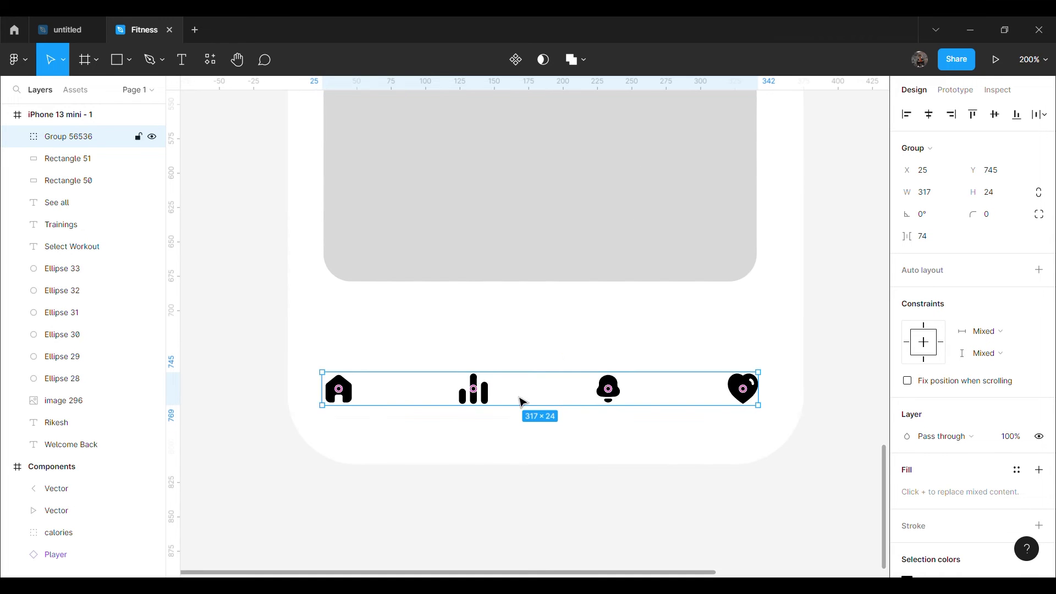
pyautogui.press('alt')
pyautogui.press('Right')
pyautogui.press('Right')
pyautogui.press('Right')
pyautogui.press('Right')
pyautogui.press('Down')
pyautogui.press('Down')
pyautogui.press('Down')
pyautogui.press('Down')
pyautogui.press('Down')
pyautogui.press('Down')
pyautogui.press('Down')
pyautogui.press('Down')
pyautogui.press('Down')
pyautogui.press('Down')
pyautogui.press('Down')
pyautogui.press('Down')
pyautogui.press('Down')
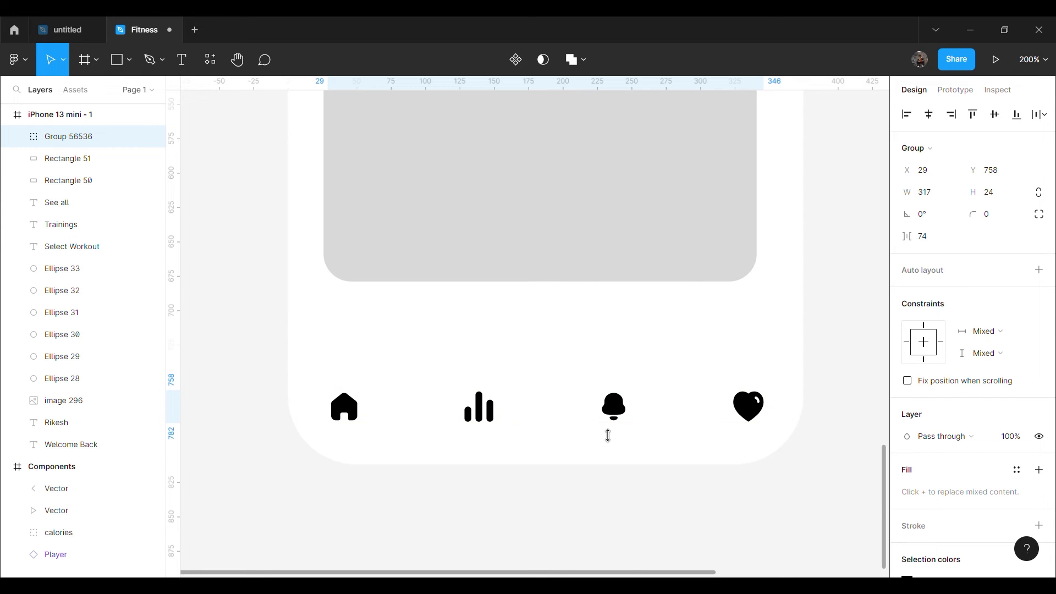
pyautogui.press('alt')
pyautogui.press('Down')
pyautogui.press('Down')
pyautogui.press('Down')
pyautogui.press('Down')
pyautogui.press('Down')
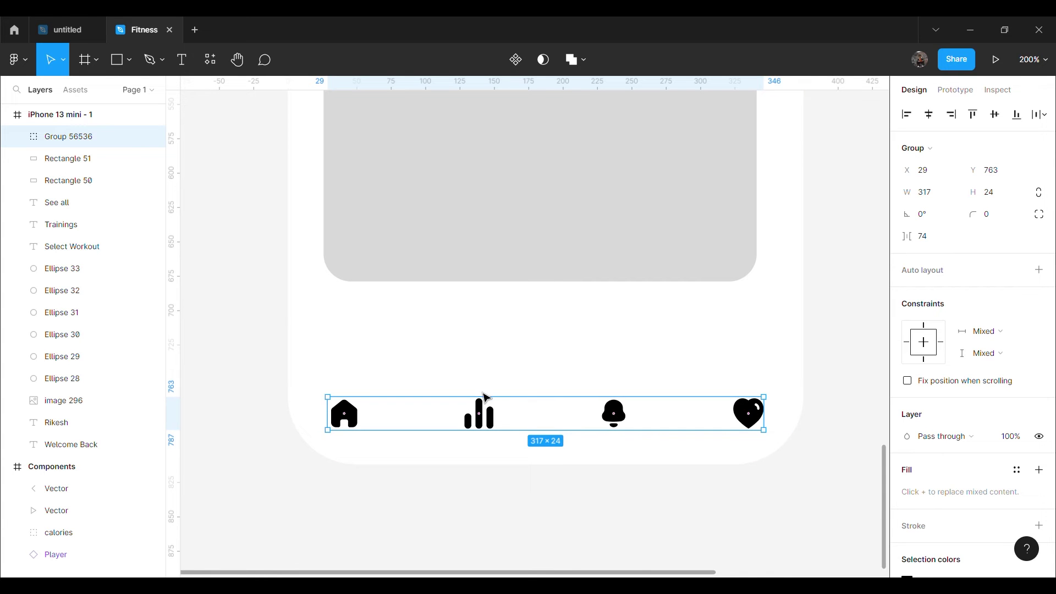
pyautogui.press('Up')
pyautogui.press('Up')
pyautogui.press('Up')
pyautogui.press('Up')
pyautogui.press('Up')
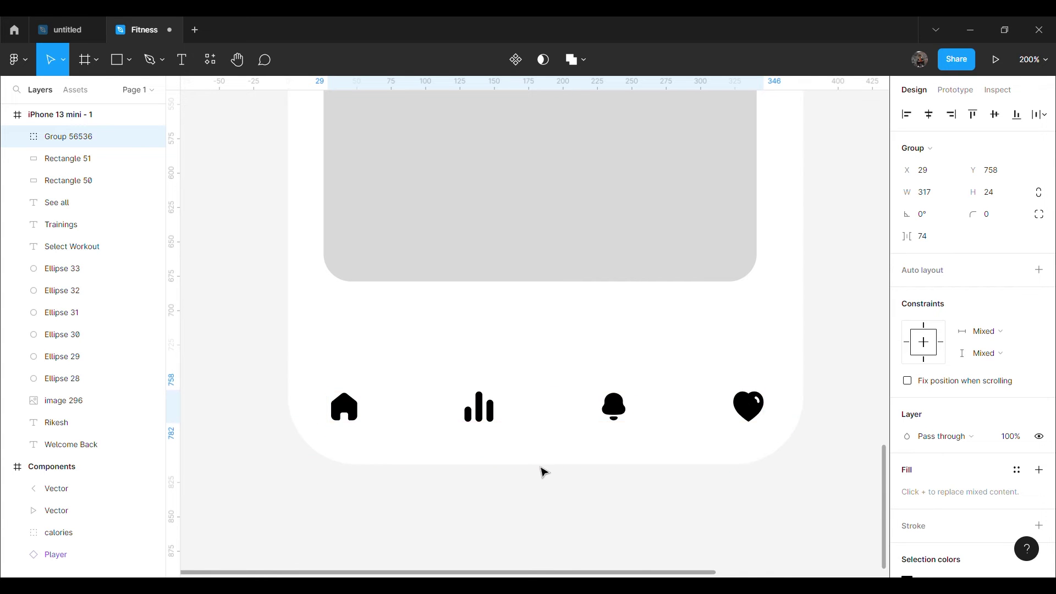
pyautogui.scroll(8, 543, 472)
# Step: Label the first circle 'Yoga' and add a centred 'Gym' label under the second
pyautogui.doubleClick(389, 248)
pyautogui.write('Y')
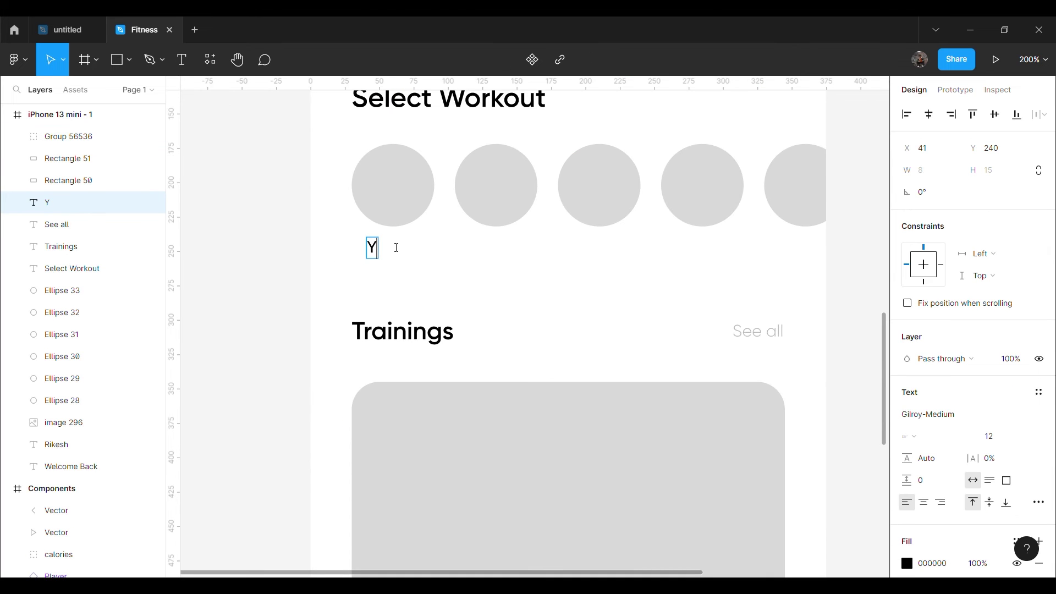
pyautogui.press('Escape')
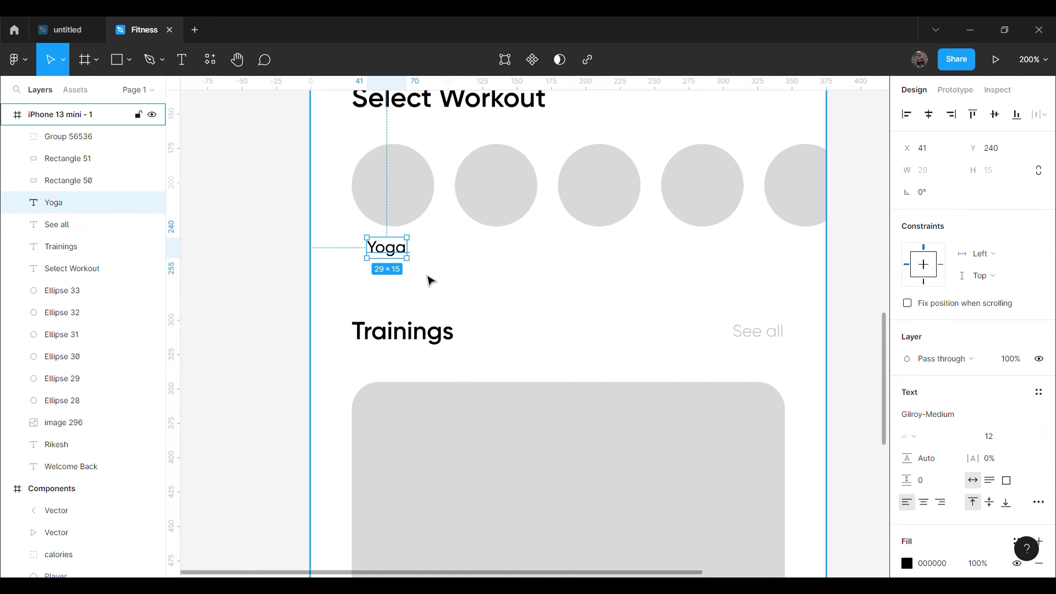
pyautogui.hotkey('ctrl', 'd')
pyautogui.hotkey('ctrl', 'd')
pyautogui.moveTo(405, 256); pyautogui.dragTo(511, 257)
pyautogui.doubleClick(495, 248)
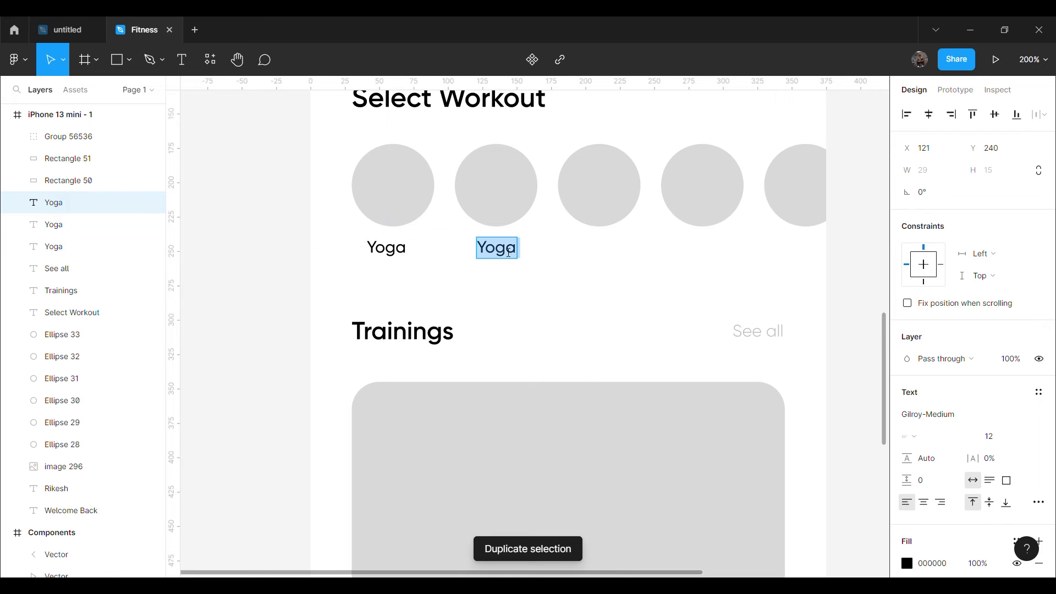
pyautogui.write('Gym')
pyautogui.press('Escape')
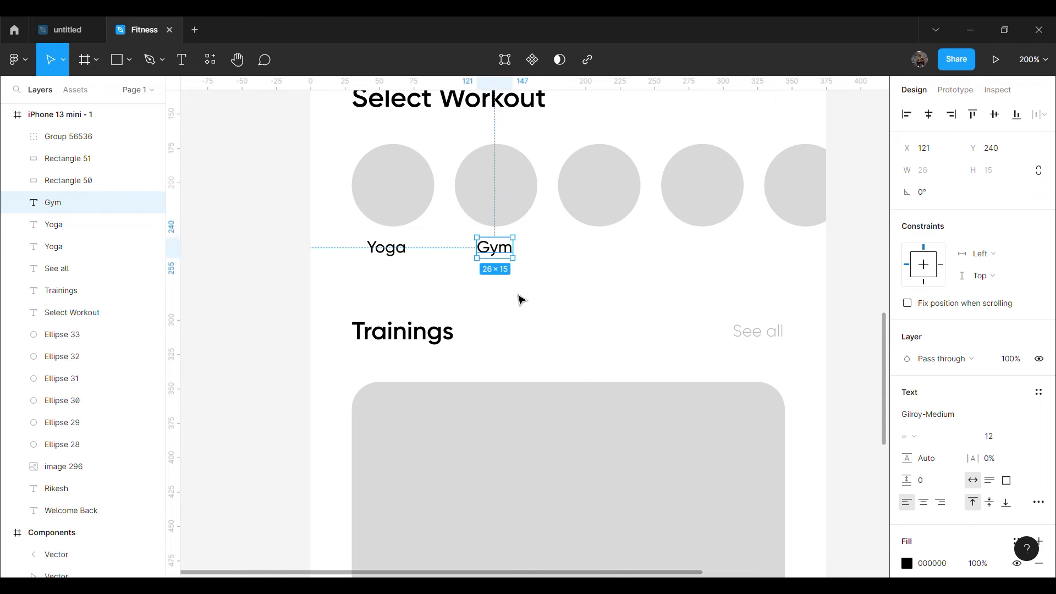
pyautogui.press('Left')
pyautogui.press('Left')
pyautogui.press('Left')
pyautogui.press('Right')
pyautogui.press('Right')
pyautogui.press('Right')
pyautogui.press('Right')
# Step: Add 'Cardio' and 'Stretch' labels centred under the third and fourth circles
pyautogui.moveTo(404, 253); pyautogui.dragTo(617, 254)
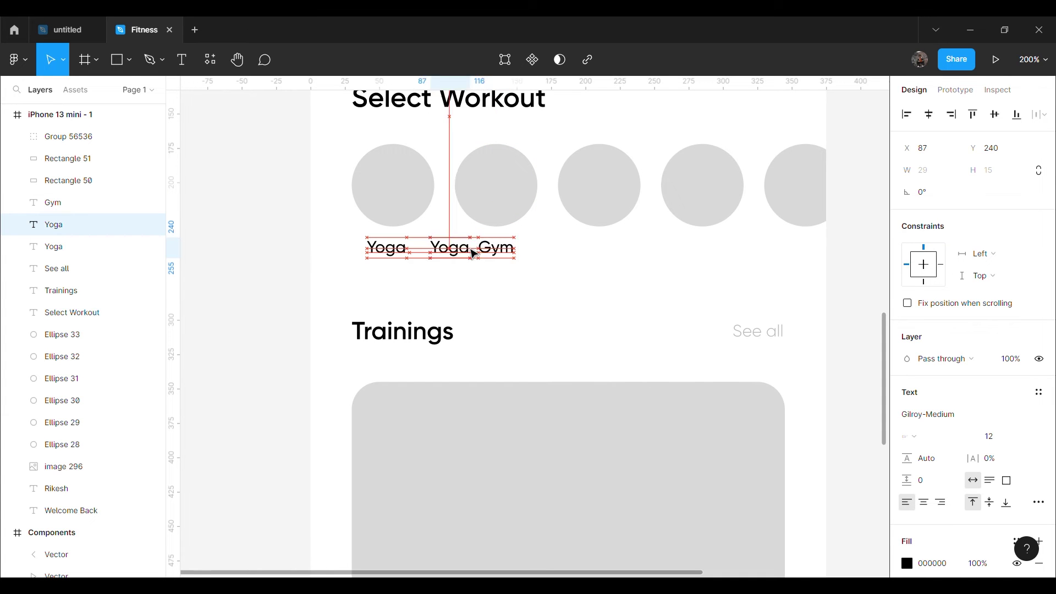
pyautogui.press('Return')
pyautogui.write('Cardio')
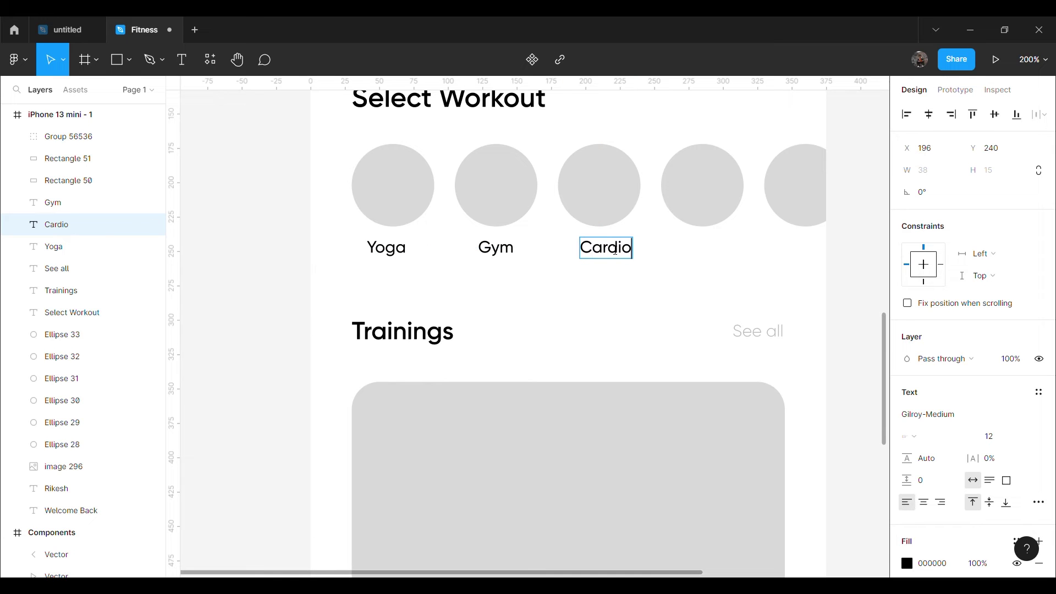
pyautogui.press('Left')
pyautogui.press('Left')
pyautogui.press('Left')
pyautogui.press('Left')
pyautogui.press('Left')
pyautogui.click(627, 300)
pyautogui.click(622, 257)
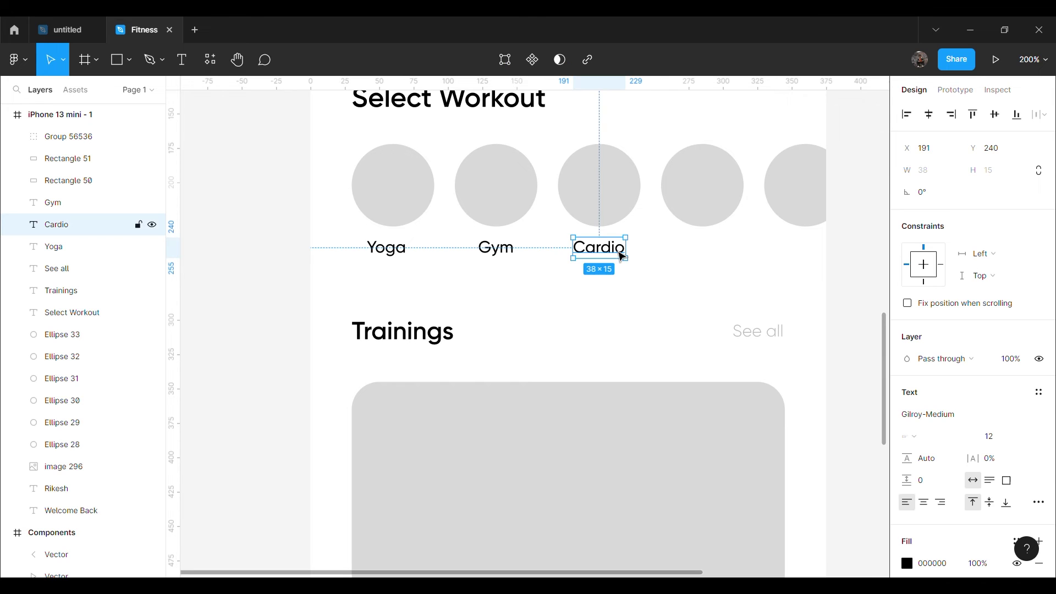
pyautogui.hotkey('ctrl', 'd')
pyautogui.moveTo(621, 257); pyautogui.dragTo(718, 258)
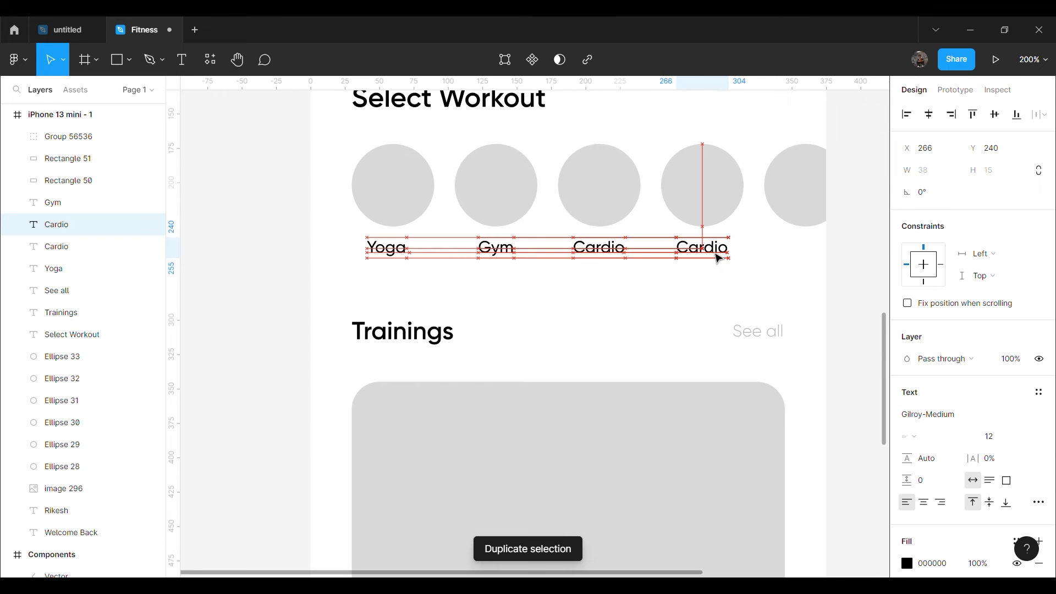
pyautogui.doubleClick(718, 258)
pyautogui.write('Stretcj')
pyautogui.press('Escape')
pyautogui.press('Left')
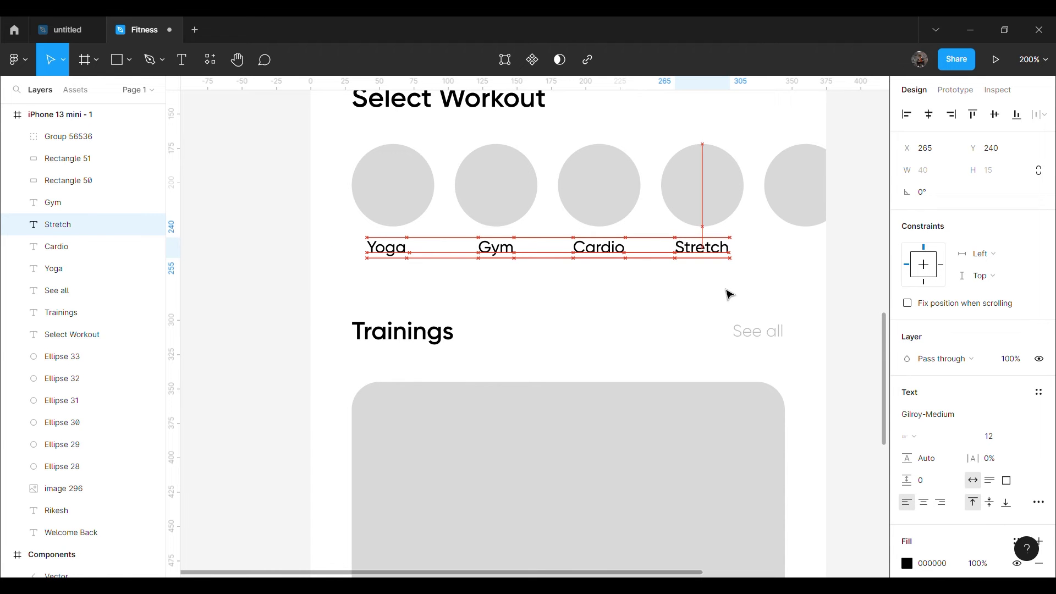
# Step: Add a partly cut-off 'Full Train' label under the fifth circle
pyautogui.hotkey('ctrl', 'd')
pyautogui.moveTo(712, 254); pyautogui.dragTo(820, 260)
pyautogui.press('Return')
pyautogui.write('Full Train')
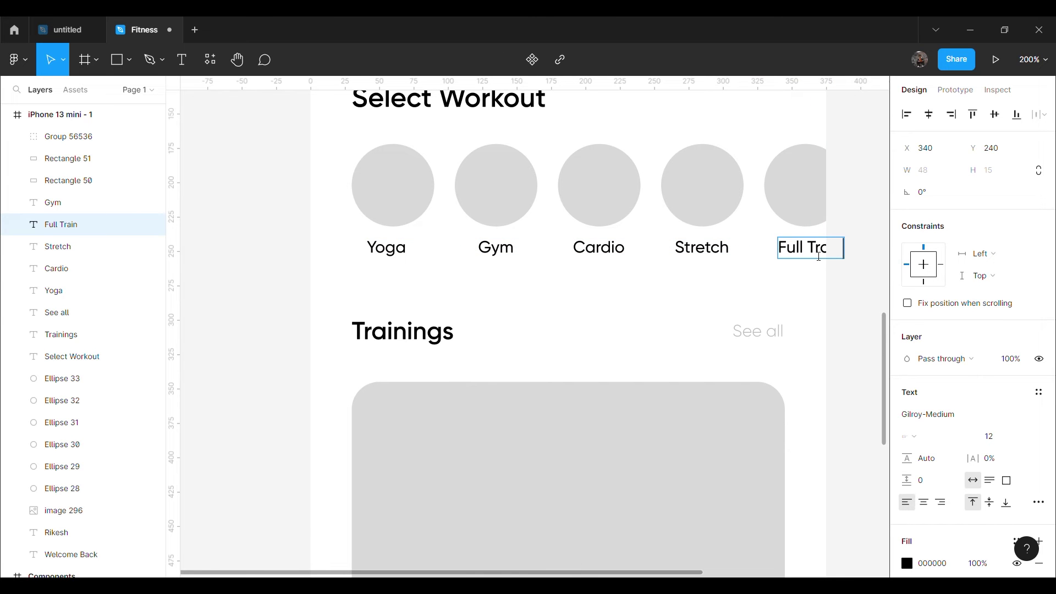
pyautogui.click(757, 280)
pyautogui.scroll(5, 765, 330)
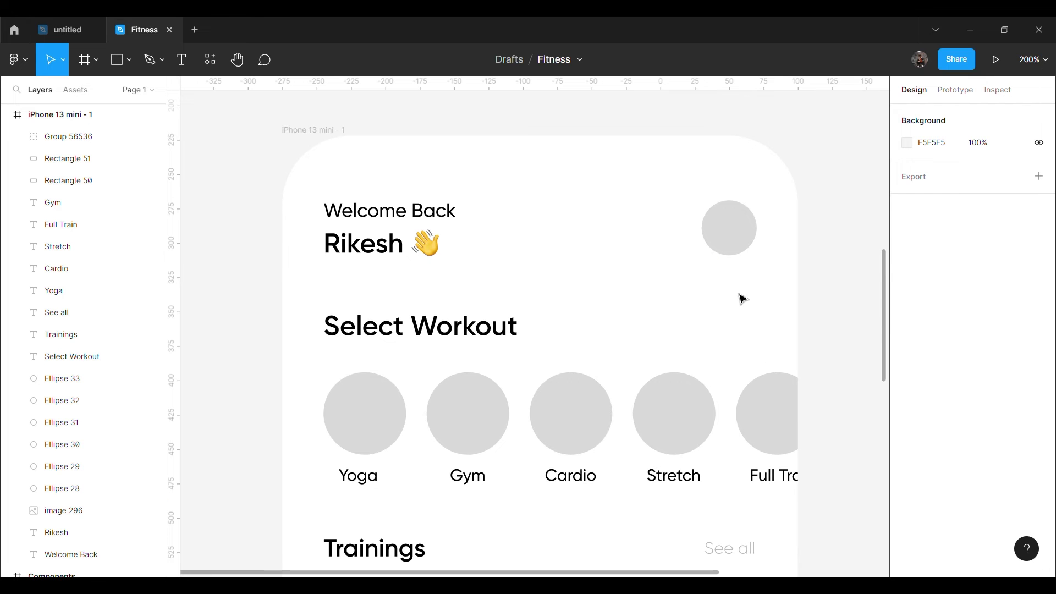
# Step: Find and launch the Content Reel plugin on the selected avatar circle
pyautogui.rightClick(812, 183)
pyautogui.click(803, 130)
pyautogui.click(745, 243)
pyautogui.rightClick(745, 243)
pyautogui.moveTo(757, 452)
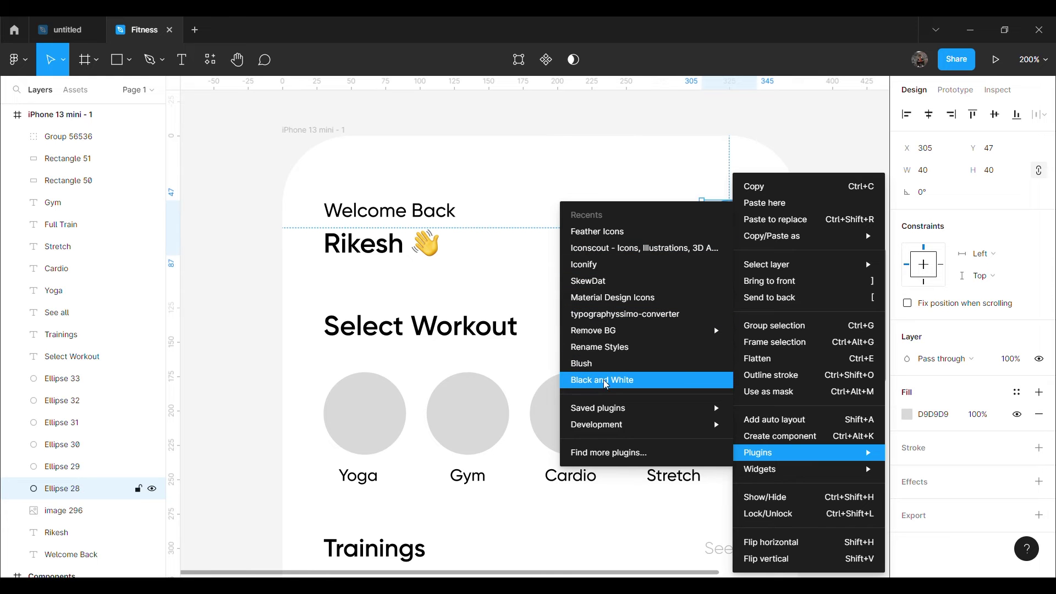
pyautogui.click(615, 452)
pyautogui.write('c')
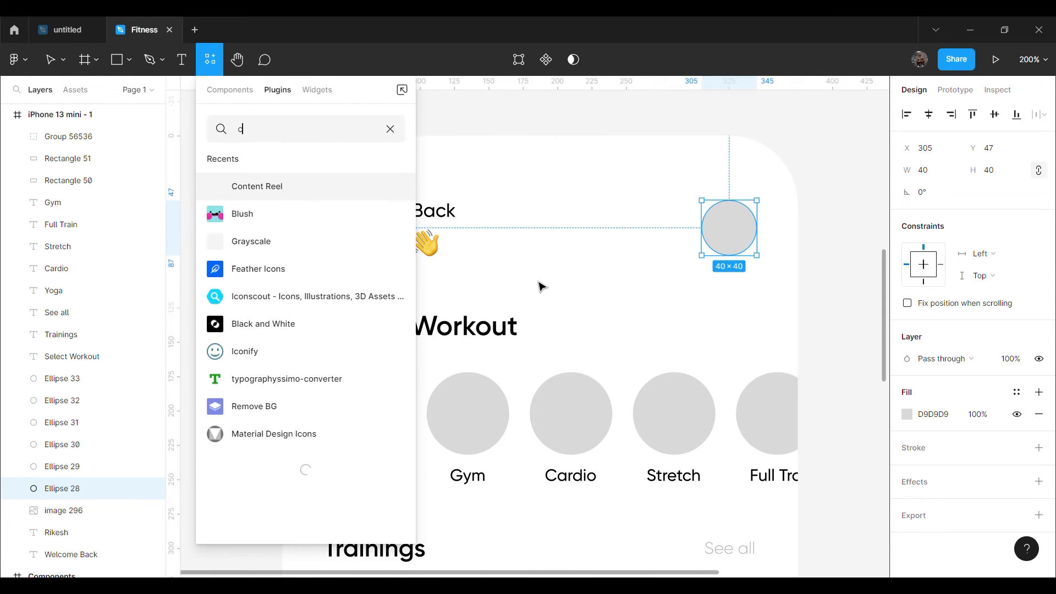
pyautogui.write('o')
pyautogui.write('trast')
pyautogui.press('Escape')
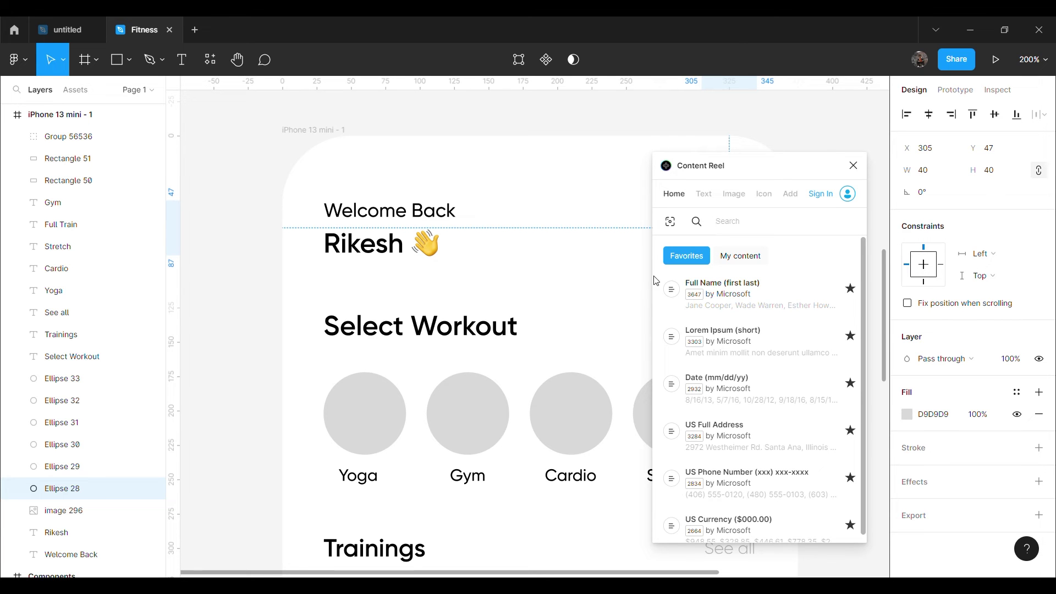
# Step: Fill the circle with a smiling man's photo from Content Reel's Avatars collection
pyautogui.click(733, 207)
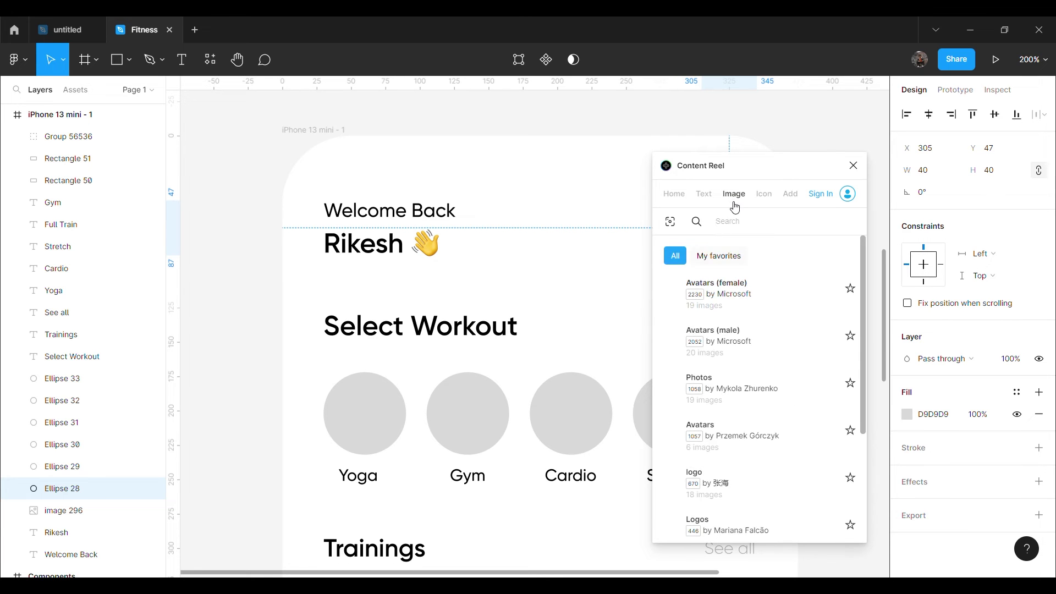
pyautogui.click(767, 344)
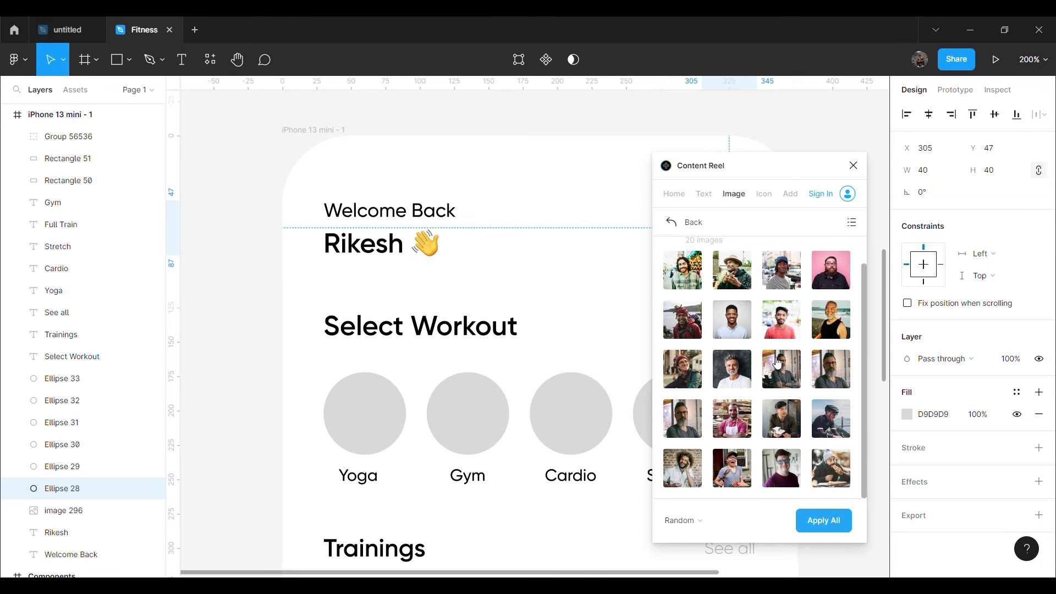
pyautogui.click(688, 222)
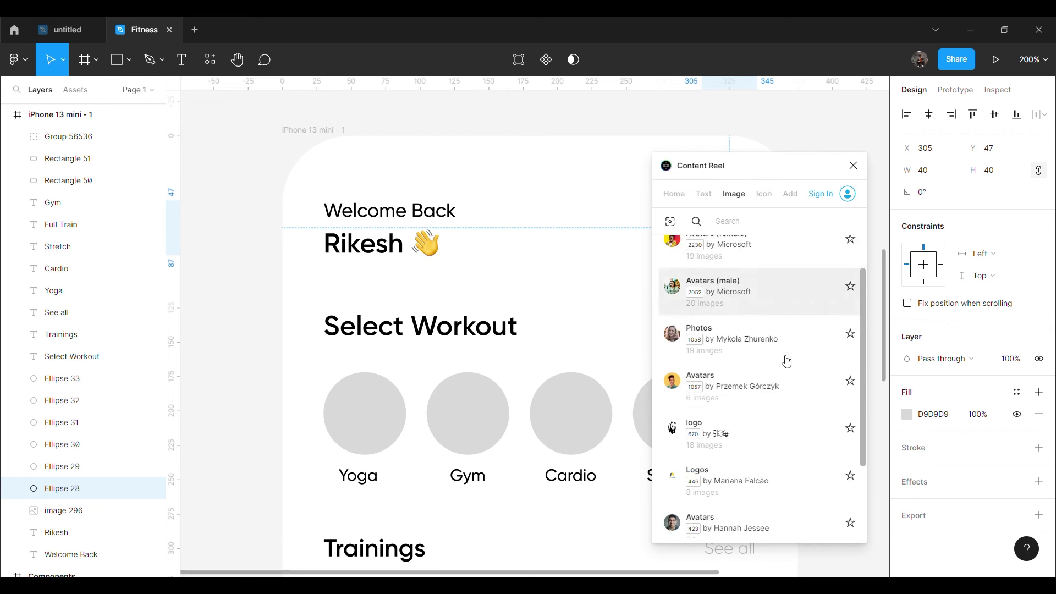
pyautogui.click(768, 332)
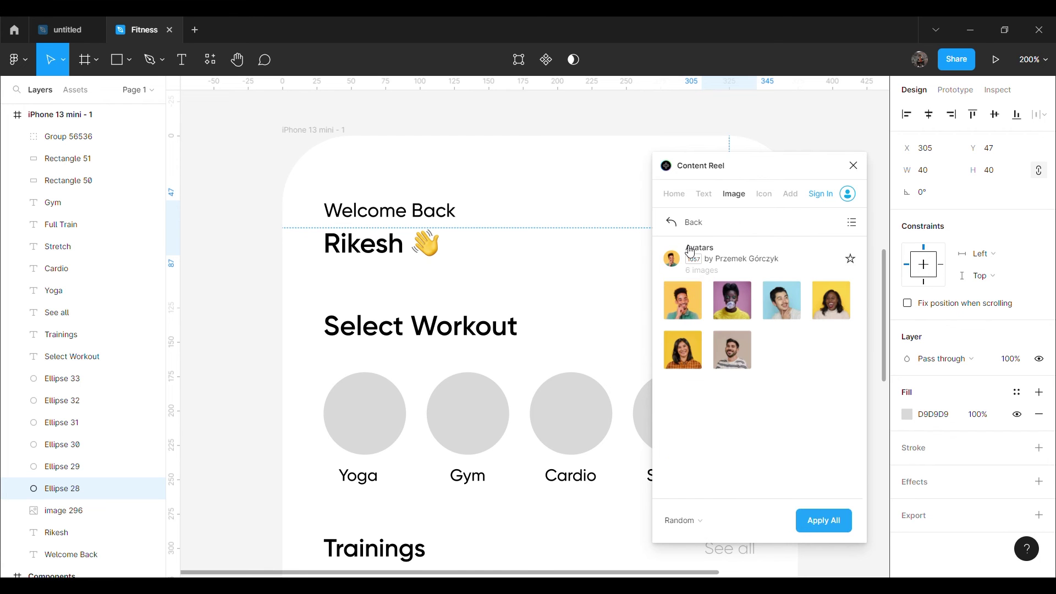
pyautogui.moveTo(715, 166); pyautogui.dragTo(456, 179)
pyautogui.click(540, 319)
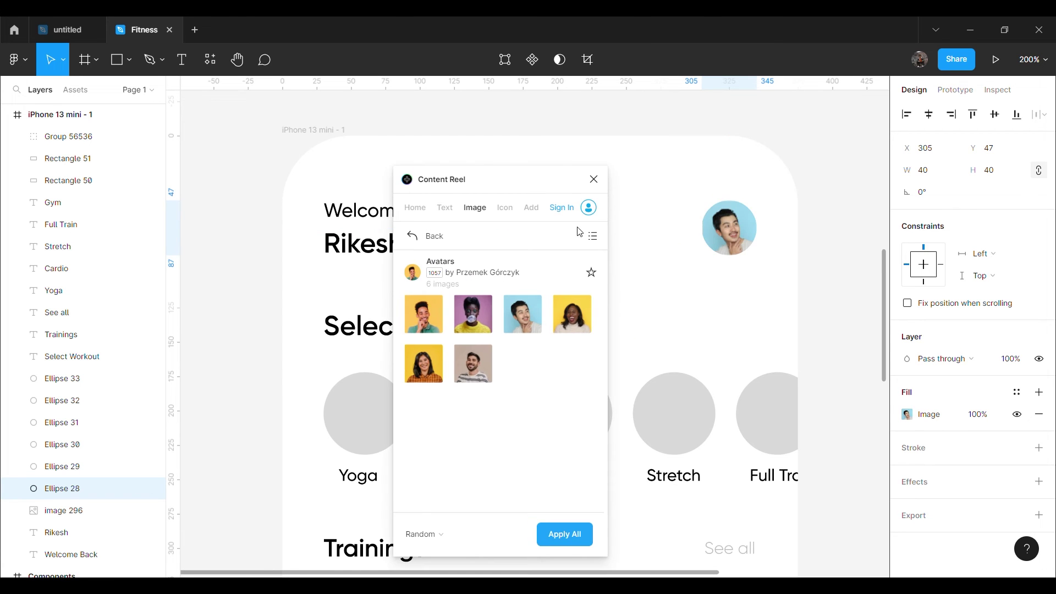
pyautogui.click(594, 179)
pyautogui.click(845, 337)
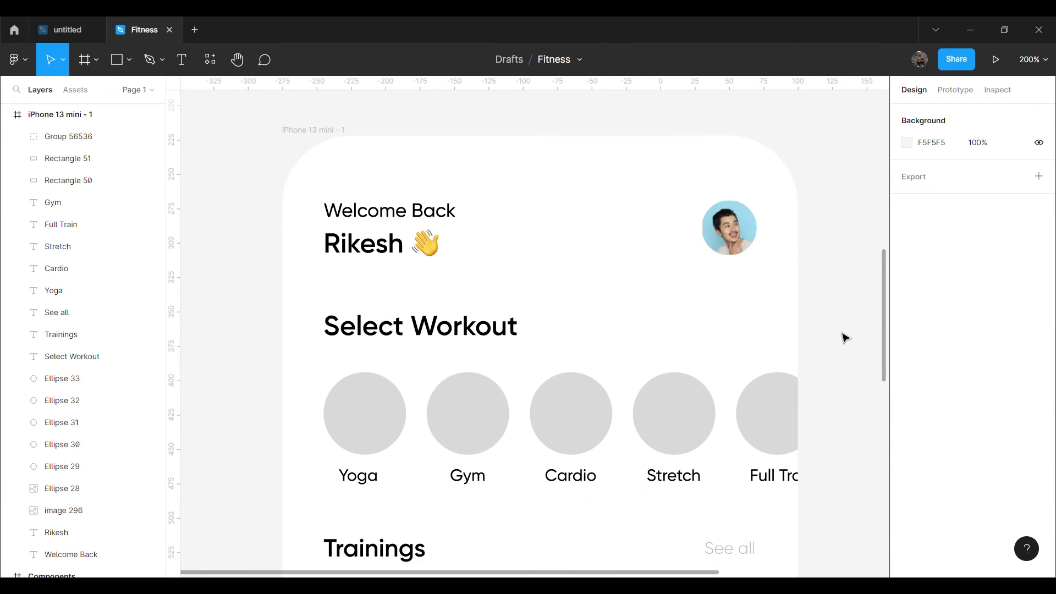
pyautogui.scroll(1, 844, 337)
# Step: Paste workout photos onto the Yoga circle and the other four circles
pyautogui.scroll(-1, 842, 330)
pyautogui.scroll(1, 838, 325)
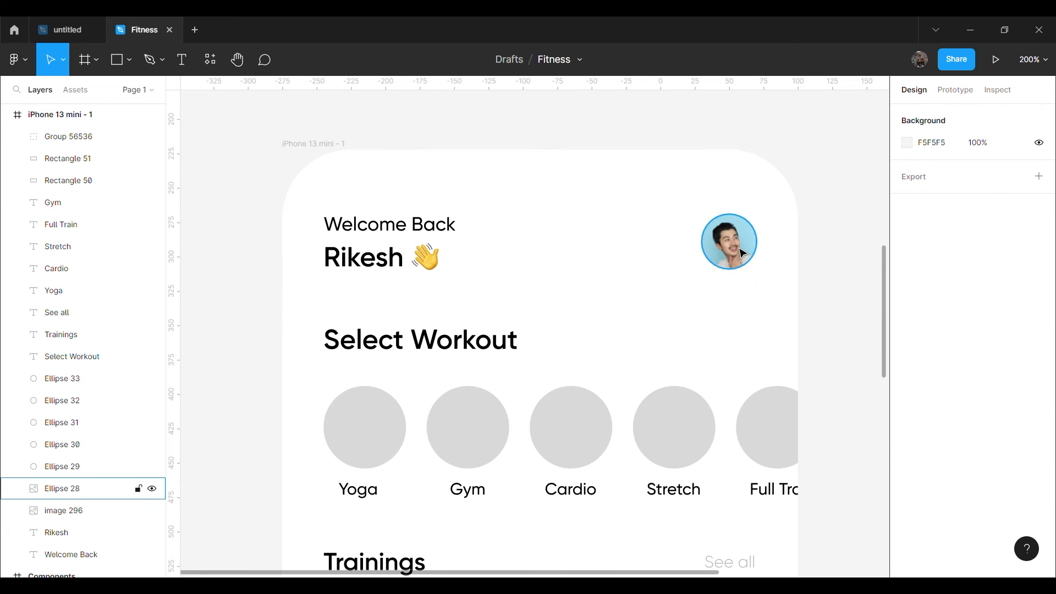
pyautogui.click(62, 489)
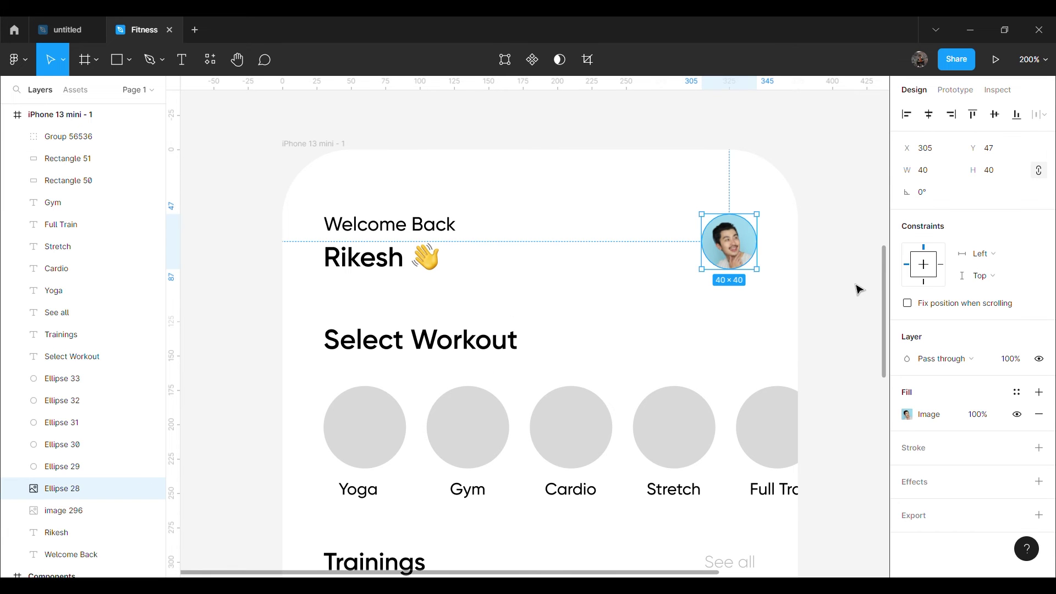
pyautogui.hotkey('ctrl', 'v')
pyautogui.moveTo(537, 348); pyautogui.dragTo(404, 329)
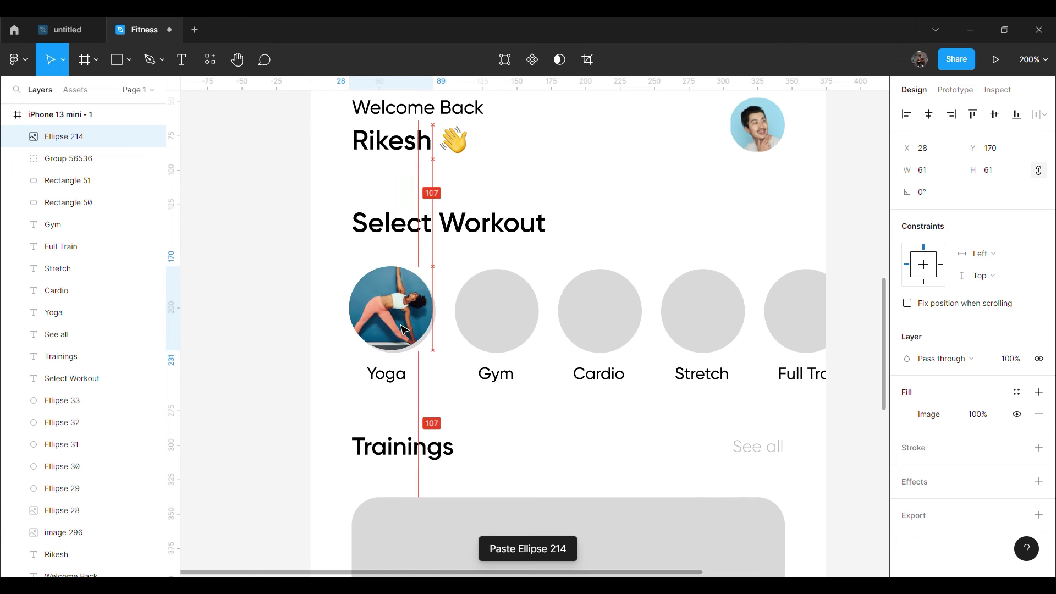
pyautogui.click(497, 311)
pyautogui.keyDown('shift'); pyautogui.click(600, 311); pyautogui.keyUp('shift')
pyautogui.keyDown('shift'); pyautogui.click(795, 311); pyautogui.keyUp('shift')
pyautogui.keyDown('shift'); pyautogui.click(703, 311); pyautogui.keyUp('shift')
pyautogui.hotkey('ctrl', 'v')
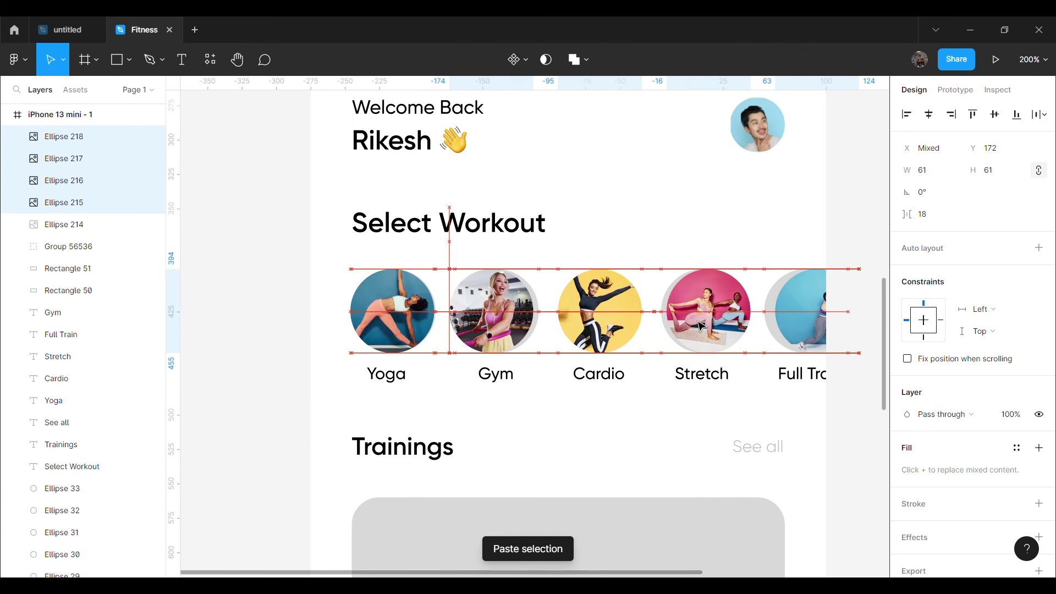
pyautogui.moveTo(703, 327); pyautogui.dragTo(706, 327)
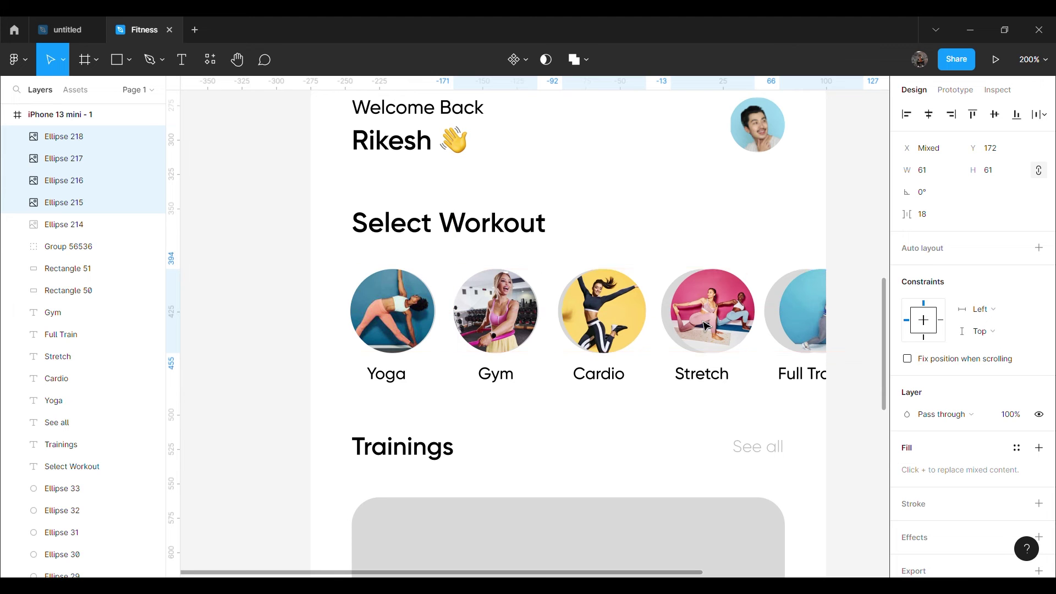
# Step: Align the Gym, Cardio, Stretch and Full Train photos precisely over their circles
pyautogui.click(495, 308)
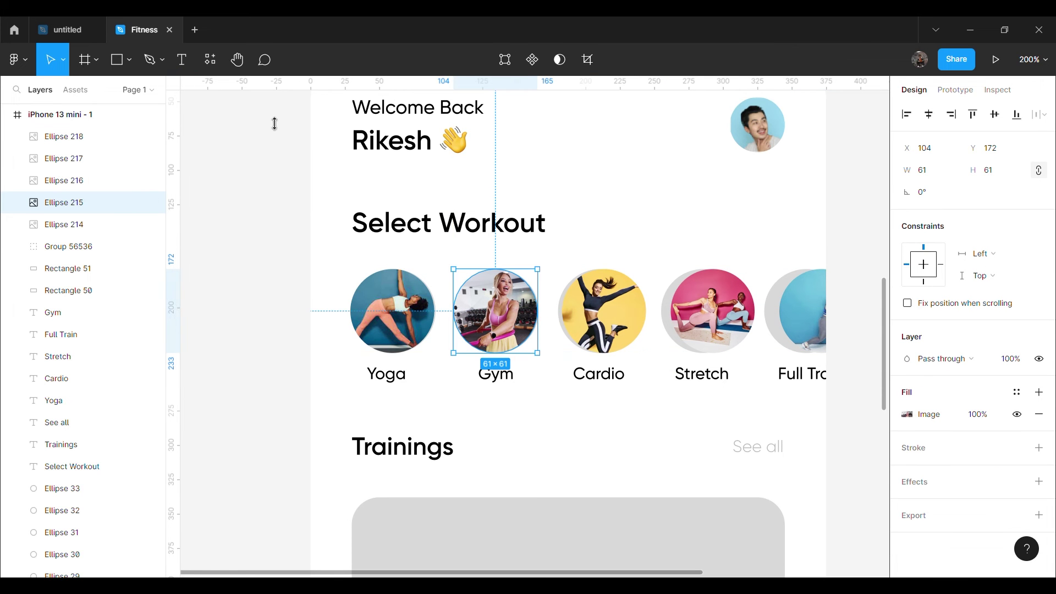
pyautogui.moveTo(528, 321); pyautogui.dragTo(527, 320)
pyautogui.click(621, 328)
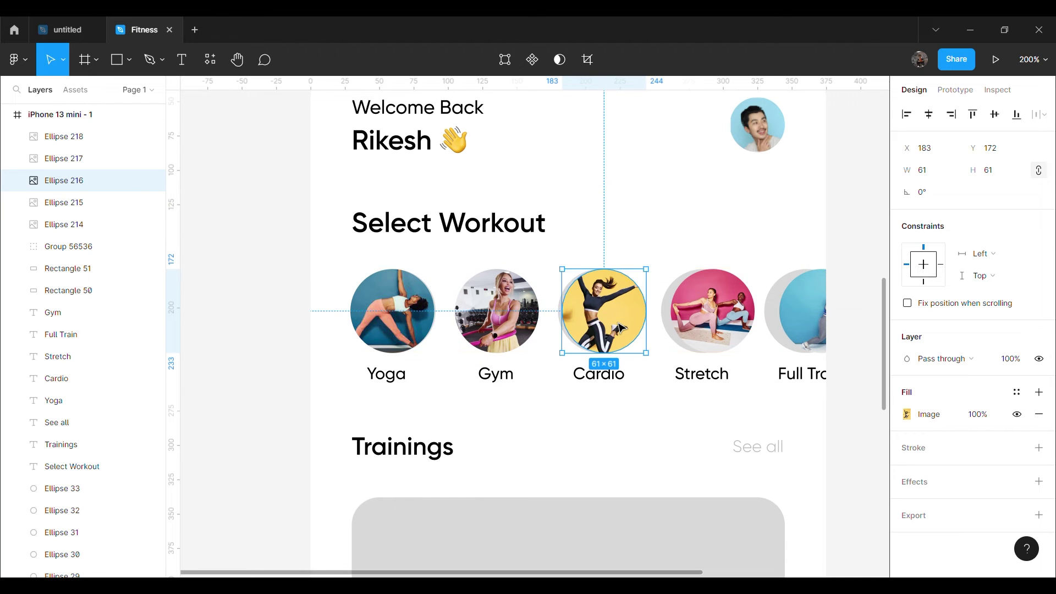
pyautogui.moveTo(619, 329); pyautogui.dragTo(616, 328)
pyautogui.click(721, 328)
pyautogui.moveTo(726, 328); pyautogui.dragTo(721, 329)
pyautogui.moveTo(812, 326); pyautogui.dragTo(802, 324)
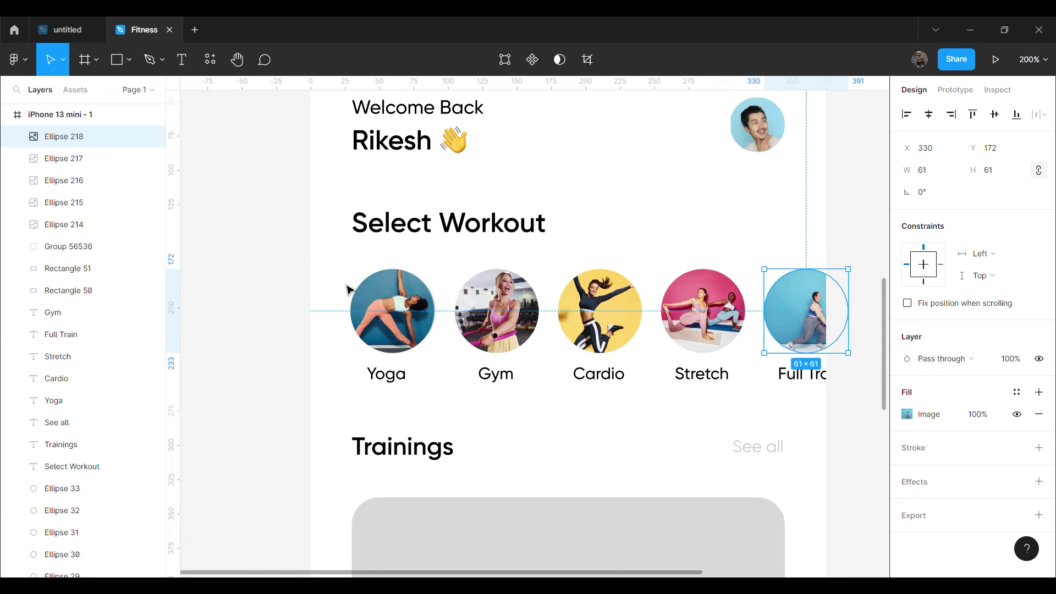
pyautogui.click(276, 273)
pyautogui.scroll(-1, 339, 305)
pyautogui.scroll(-1, 338, 305)
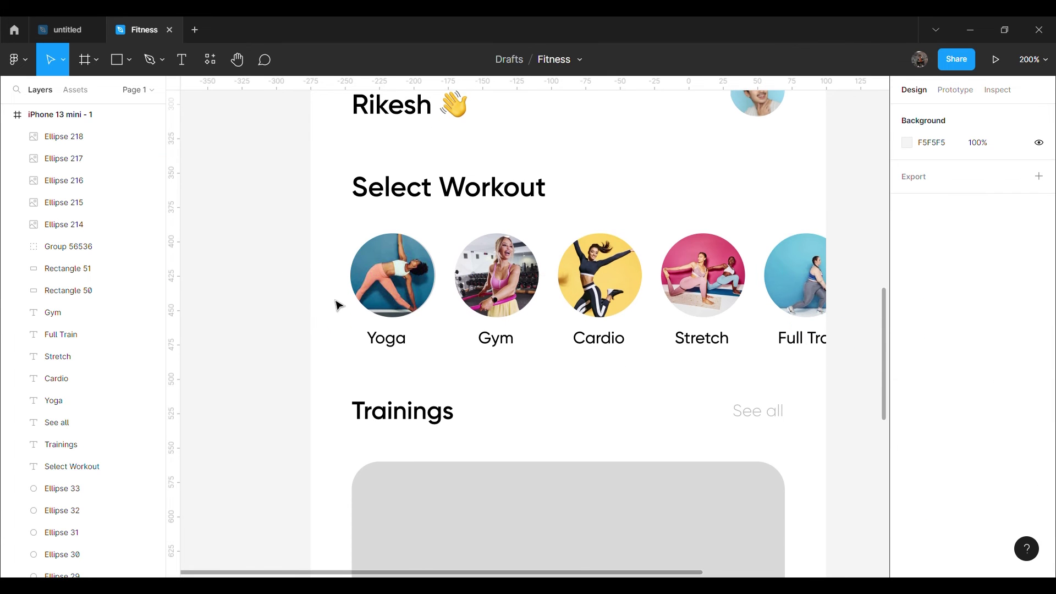
pyautogui.scroll(-5, 339, 306)
pyautogui.click(750, 372)
# Step: Fill the first training card purple and the second gray card light blue
pyautogui.hotkey('ctrl', 'alt', 'v')
pyautogui.click(257, 297)
pyautogui.scroll(-5, 257, 297)
pyautogui.click(783, 440)
pyautogui.click(934, 421)
pyautogui.write('C7E7FE')
pyautogui.press('Return')
# Step: Paste a copy of the Trainings heading into the purple card at font size 20
pyautogui.click(276, 279)
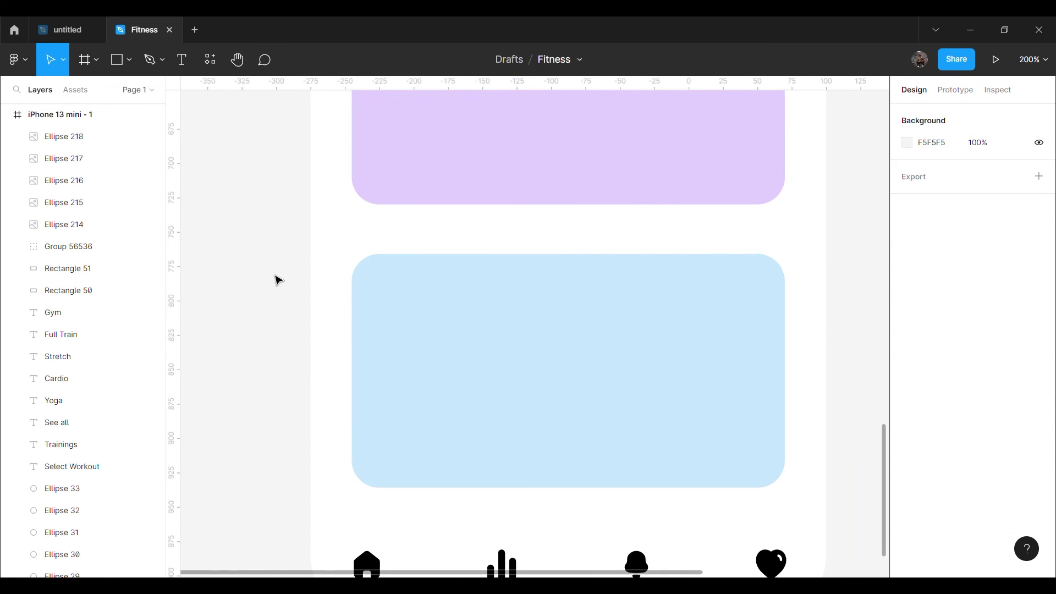
pyautogui.hotkey('ctrl', 'v')
pyautogui.click(989, 443)
pyautogui.write('20')
pyautogui.press('Return')
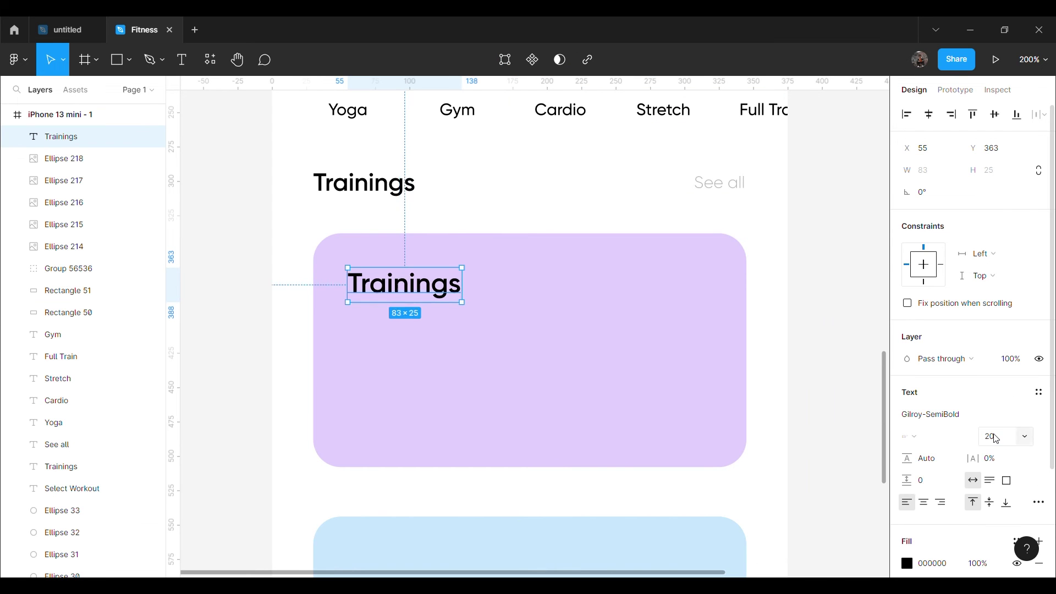
# Step: Retype the pasted heading as 'Jumping Rope'
pyautogui.press('Return')
pyautogui.write('Jumpinmg')
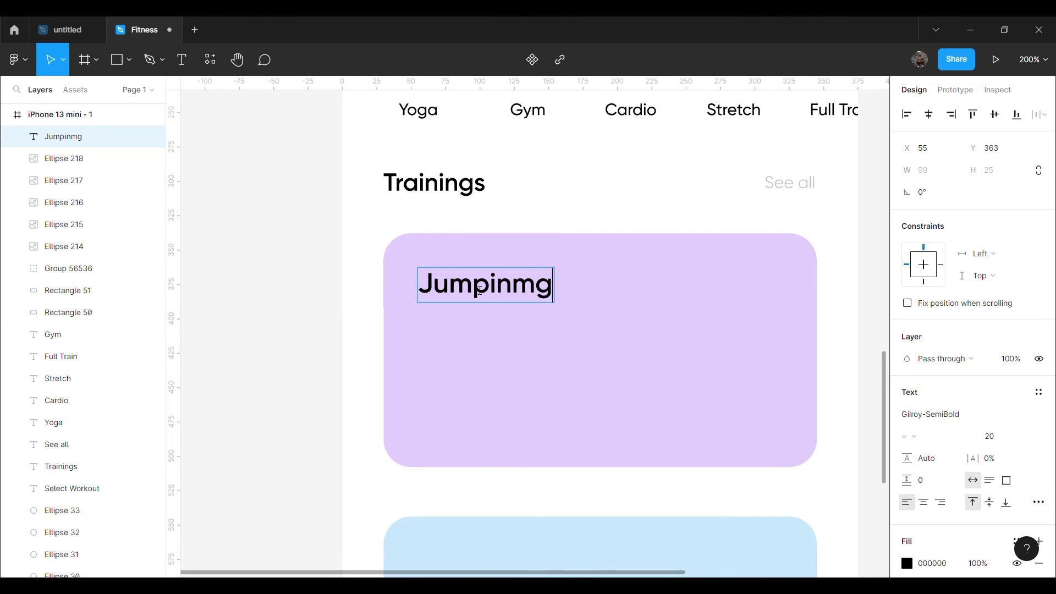
pyautogui.press('BackSpace')
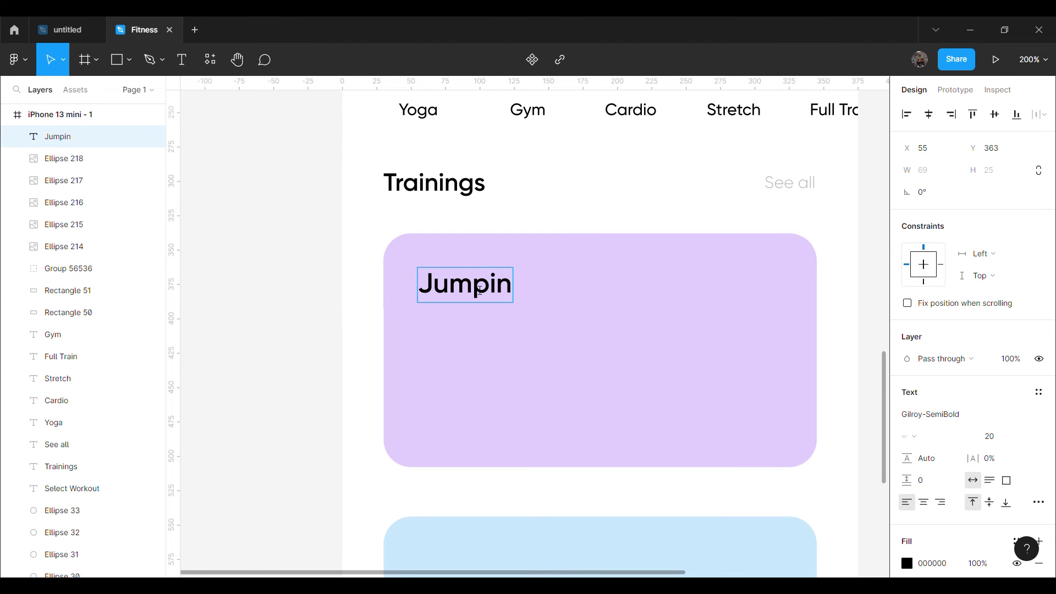
pyautogui.write('g Rope')
pyautogui.press('Escape')
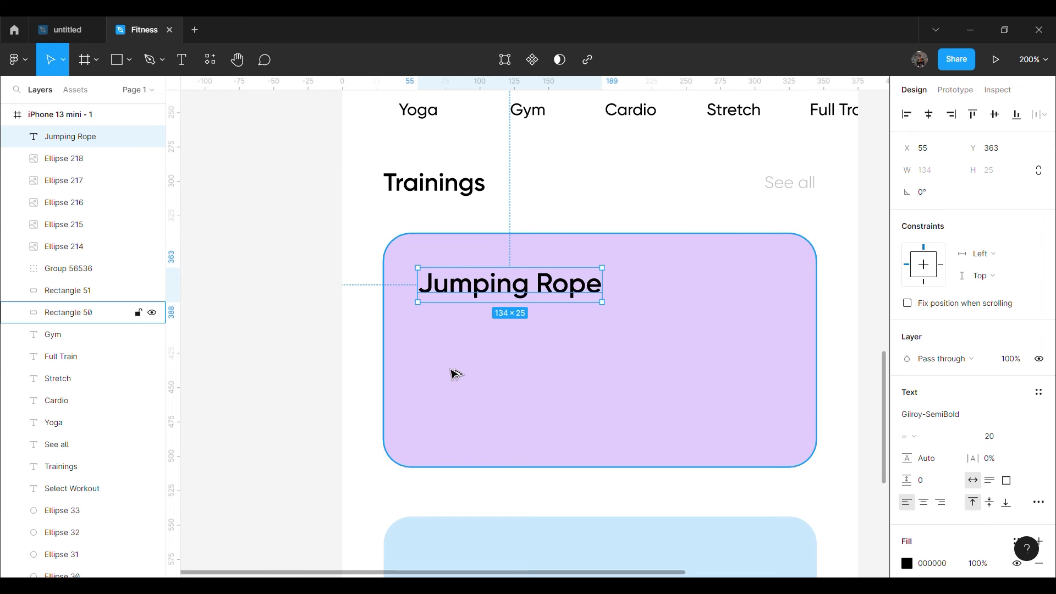
pyautogui.click(271, 348)
pyautogui.click(530, 295)
# Step: Place the flame icon under the title and resize it to 11 wide
pyautogui.scroll(-4, 460, 238)
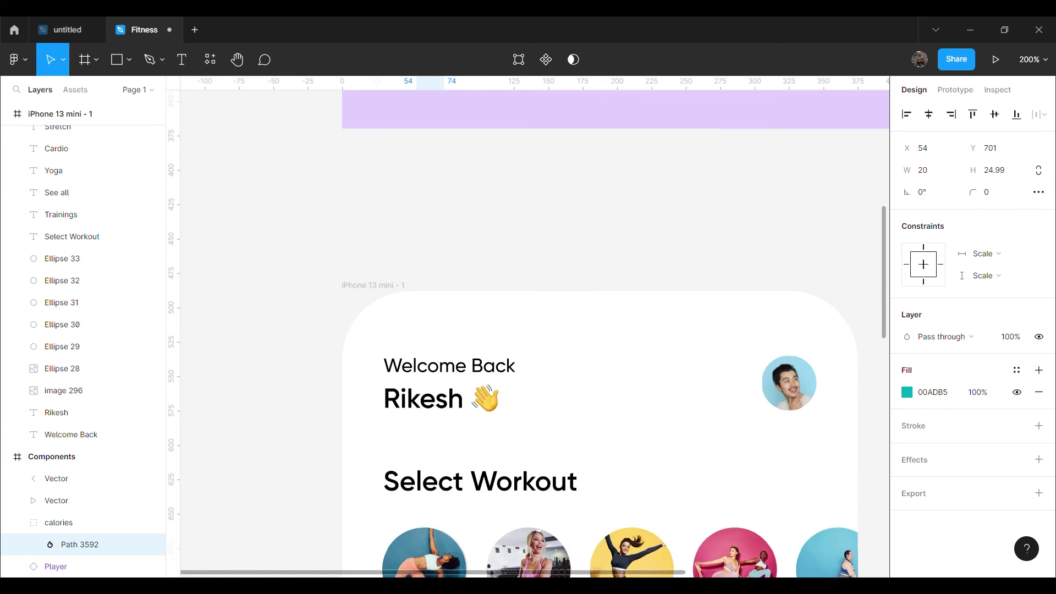
pyautogui.scroll(-10, 455, 413)
pyautogui.moveTo(455, 413); pyautogui.dragTo(443, 355)
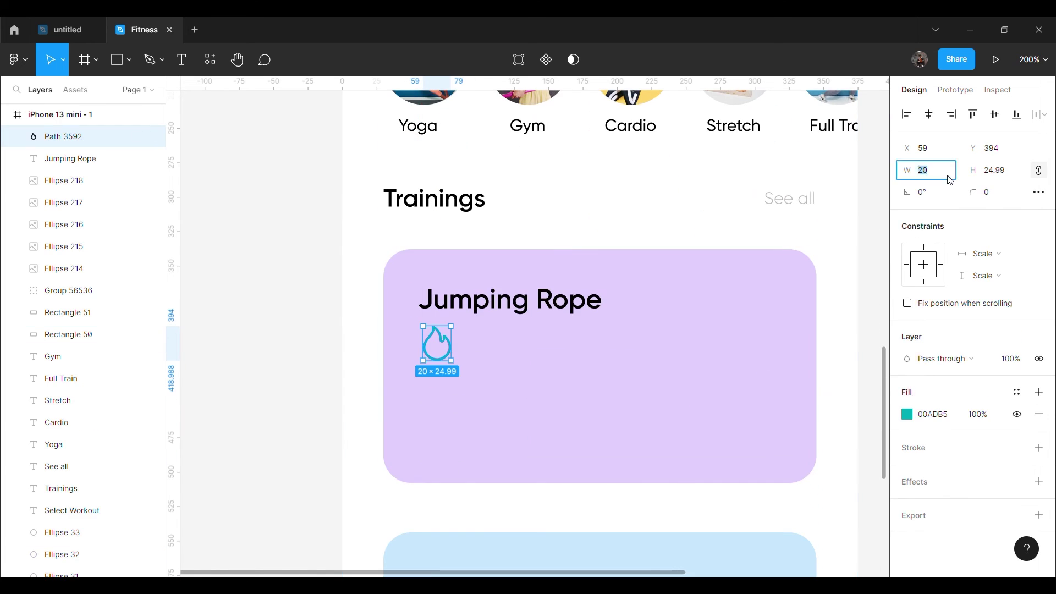
pyautogui.write('8')
pyautogui.press('Return')
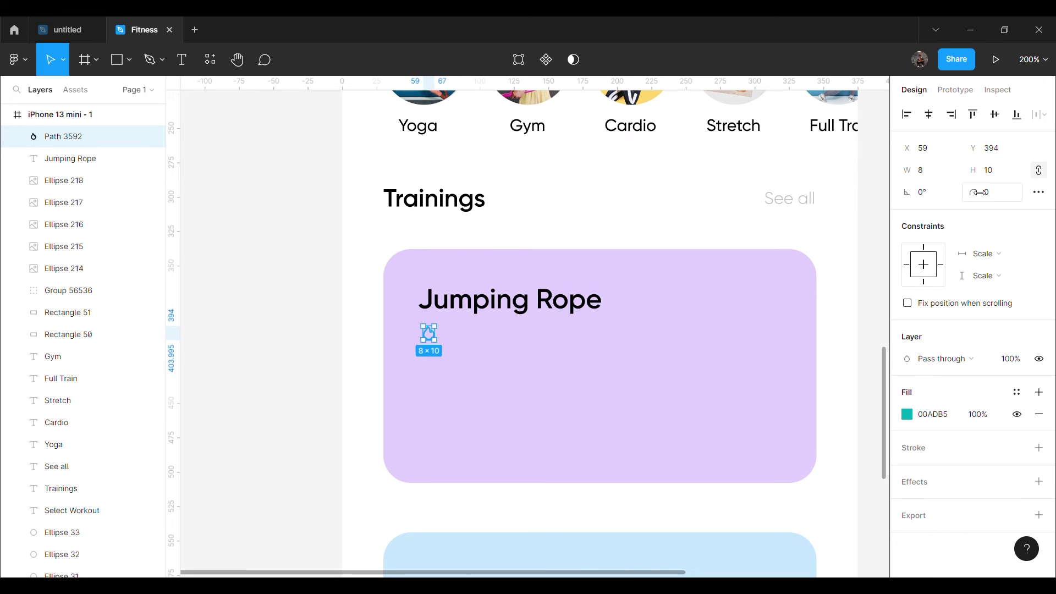
pyautogui.write('1')
pyautogui.press('Return')
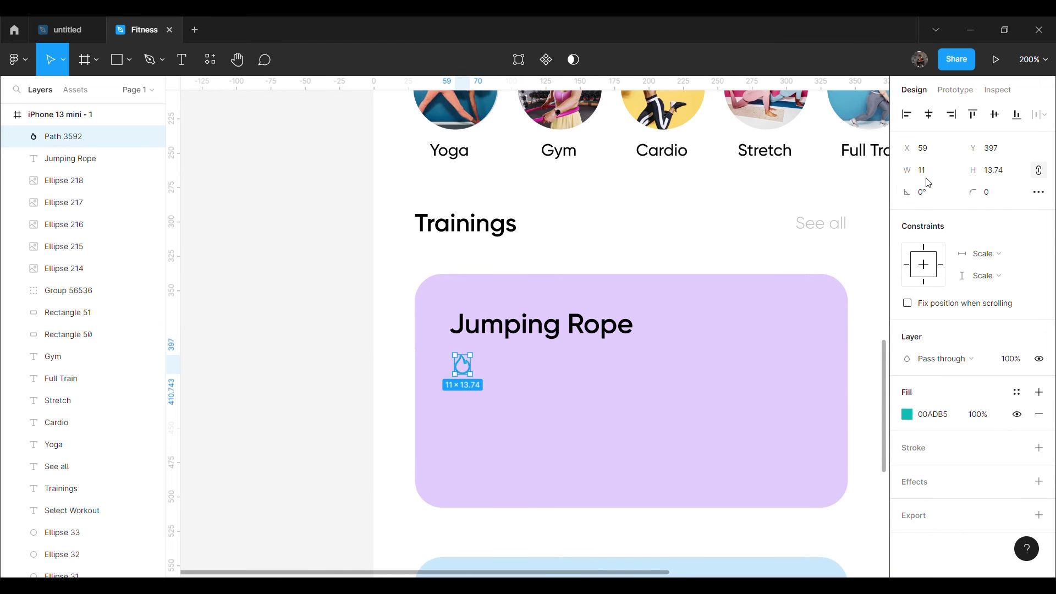
pyautogui.press('Escape')
pyautogui.press('Escape')
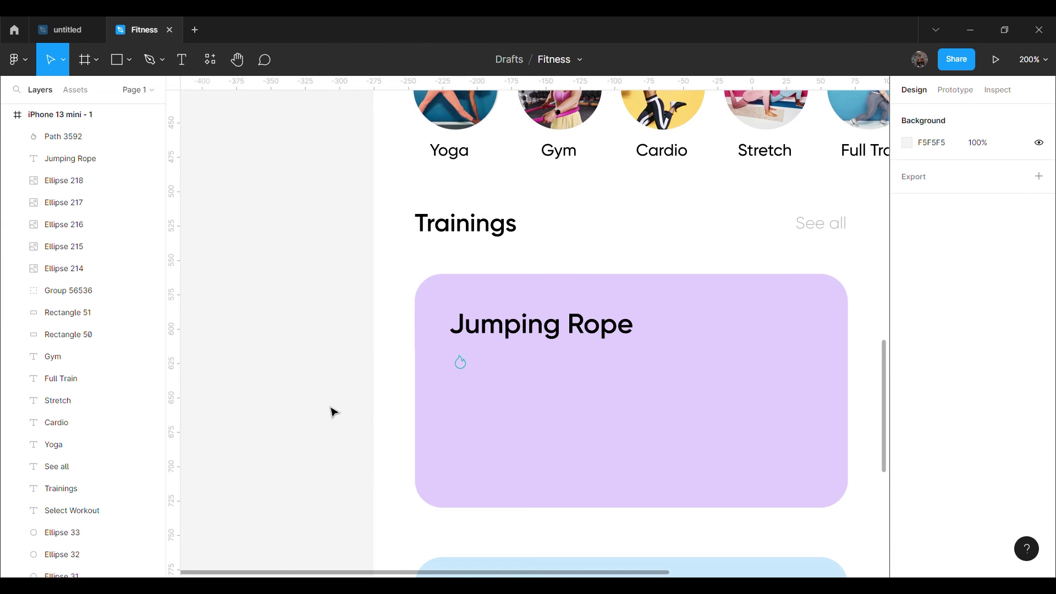
pyautogui.scroll(3, 334, 413)
# Step: Make the copied title text size 10 in Gilroy-Light
pyautogui.click(391, 397)
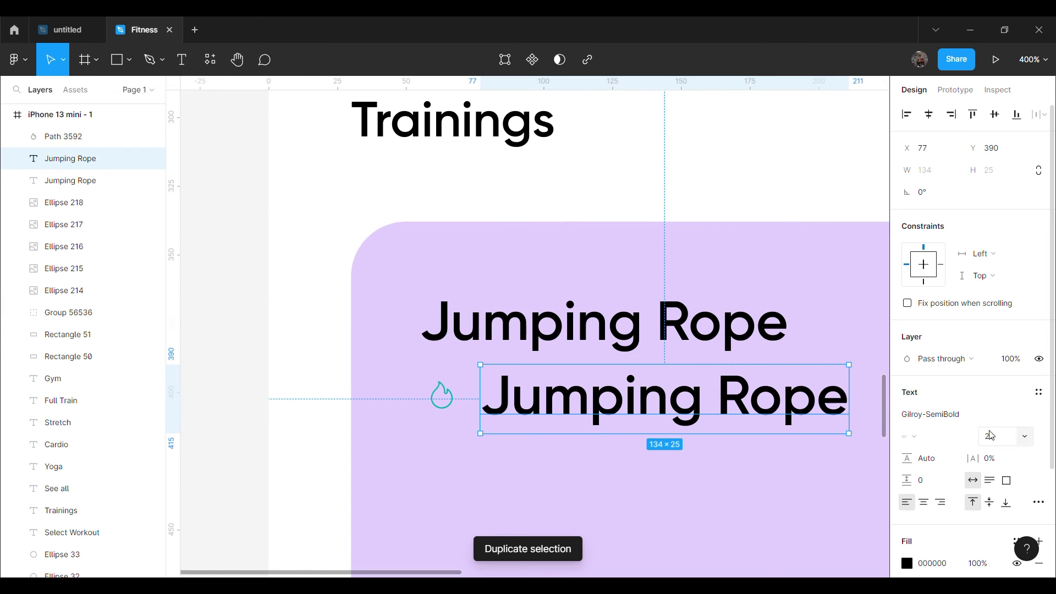
pyautogui.write('10')
pyautogui.press('Return')
pyautogui.click(950, 415)
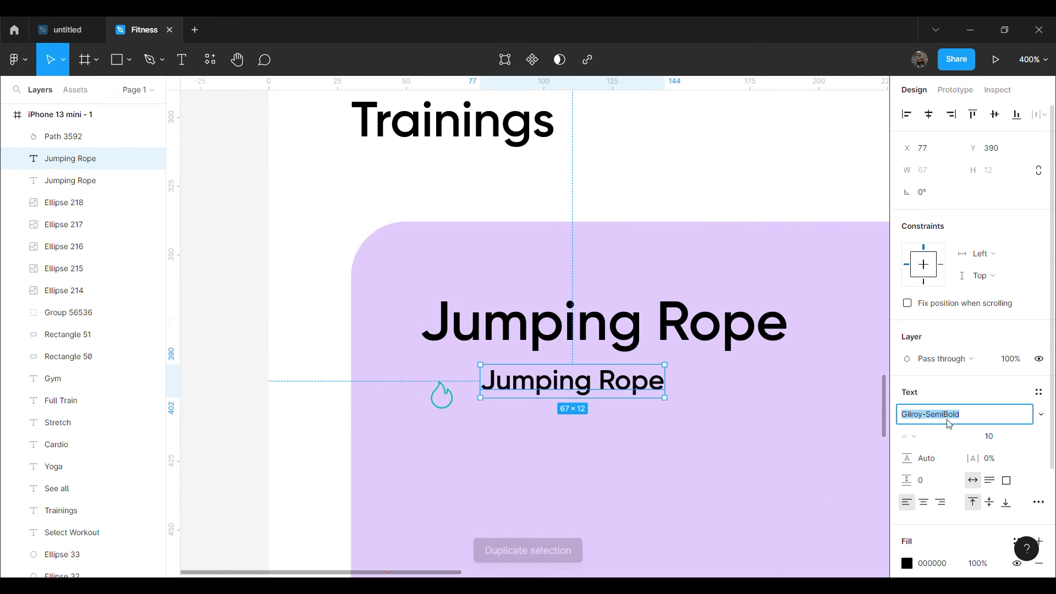
pyautogui.click(1042, 419)
pyautogui.click(999, 379)
# Step: Change the small text to '110 Kcal' in Gilroy-Regular beside the flame icon
pyautogui.doubleClick(601, 389)
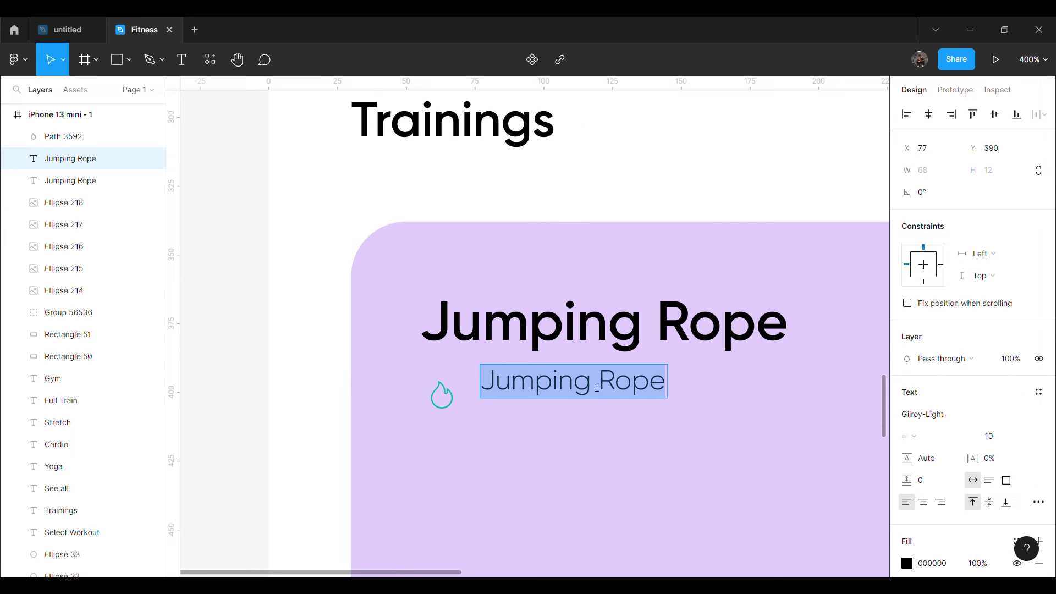
pyautogui.write('110 Kcal')
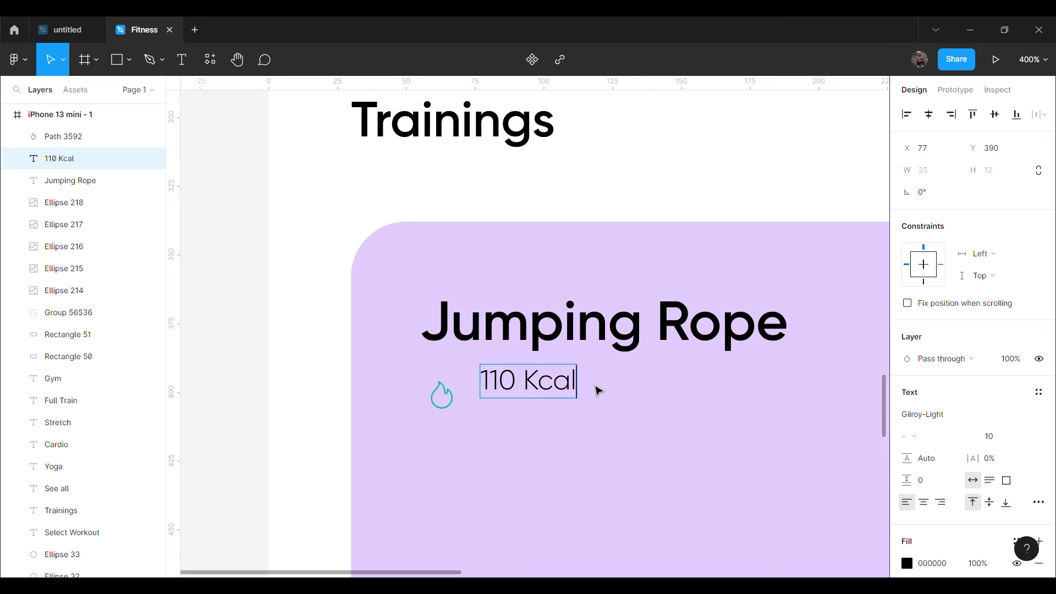
pyautogui.press('Escape')
pyautogui.moveTo(529, 376); pyautogui.dragTo(515, 401)
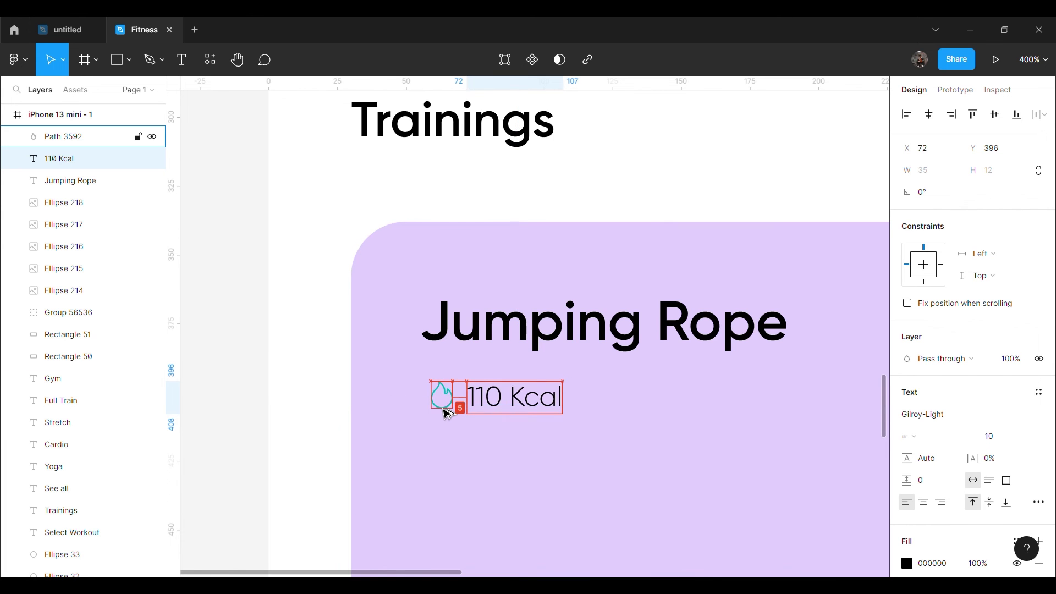
pyautogui.scroll(-3, 550, 385)
pyautogui.click(923, 414)
pyautogui.click(957, 309)
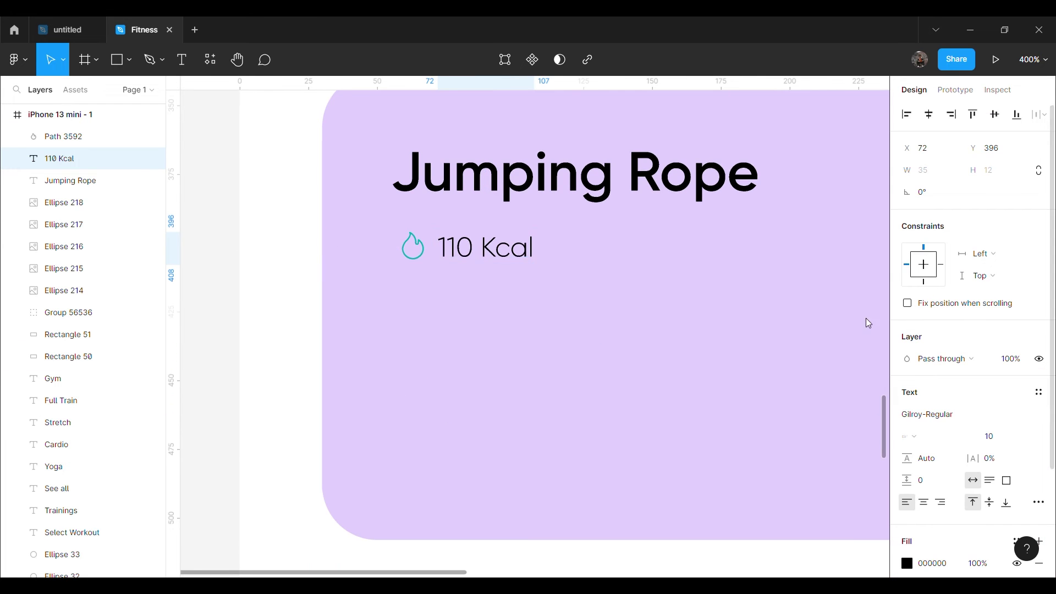
pyautogui.click(562, 341)
pyautogui.click(223, 299)
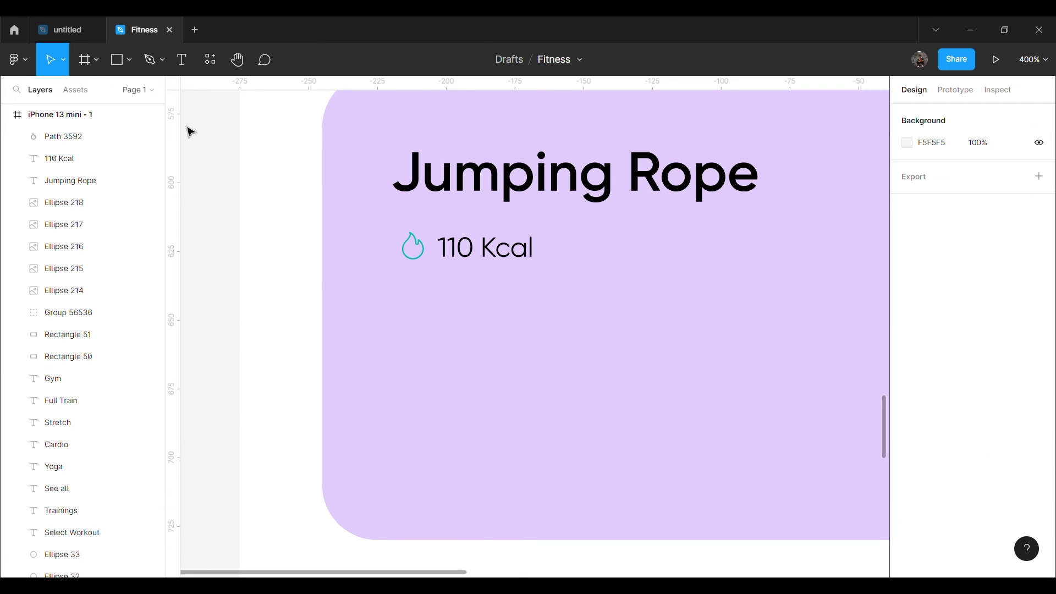
# Step: Draw a short vertical divider line just after 110 Kcal
pyautogui.click(130, 60)
pyautogui.click(88, 110)
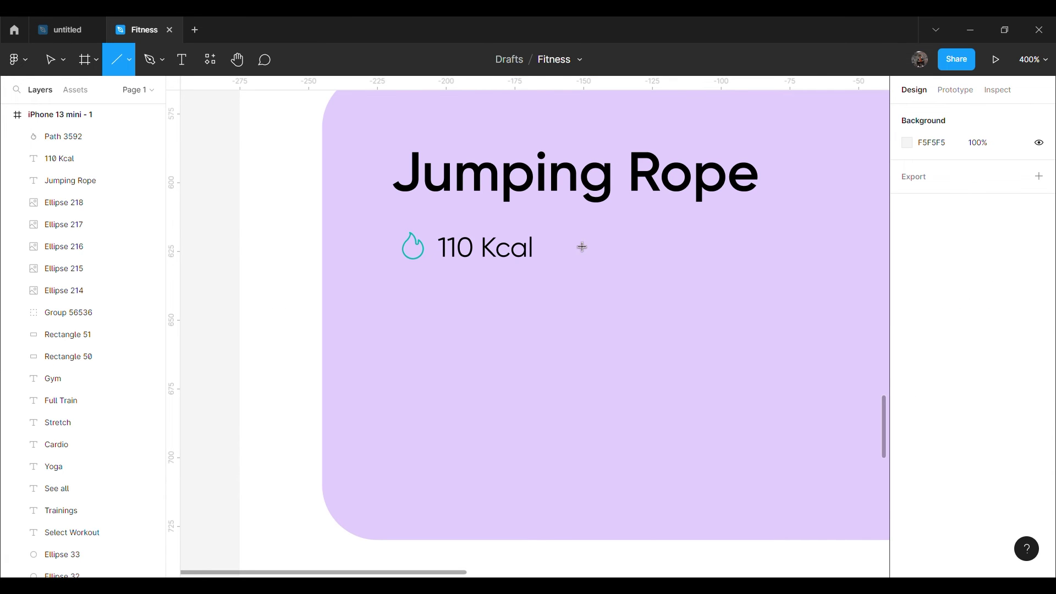
pyautogui.moveTo(559, 236); pyautogui.dragTo(560, 256)
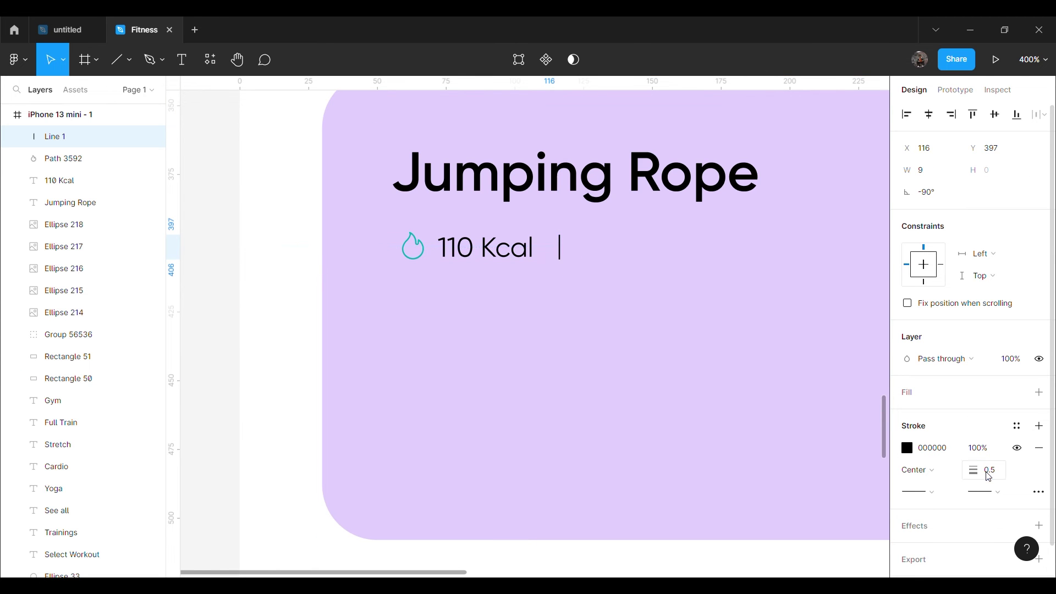
pyautogui.click(677, 424)
pyautogui.hotkey('ctrl', '+')
pyautogui.scroll(3, 601, 299)
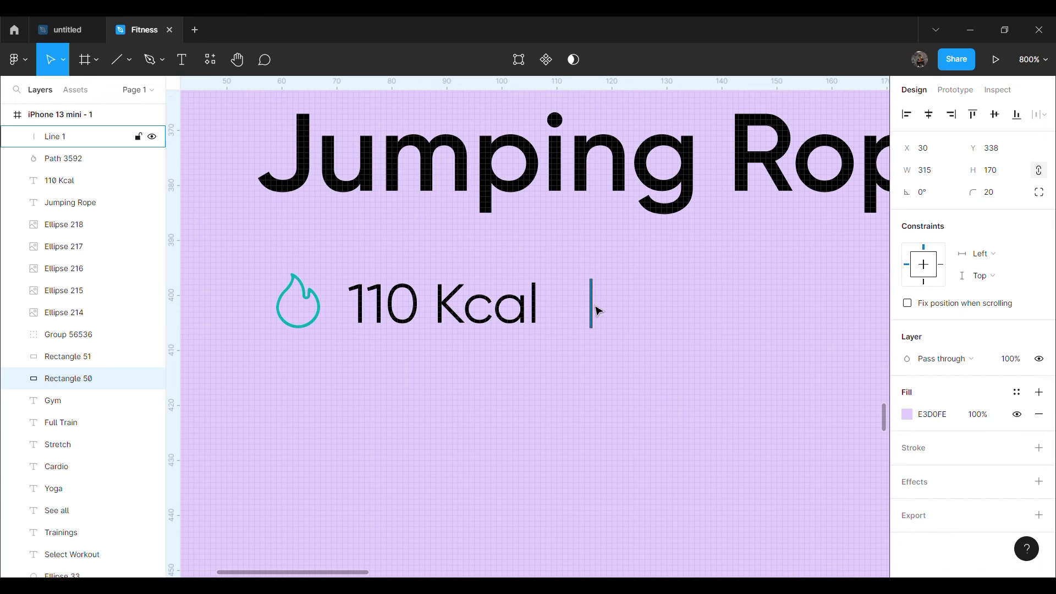
pyautogui.click(591, 302)
pyautogui.press('Left')
pyautogui.press('Left')
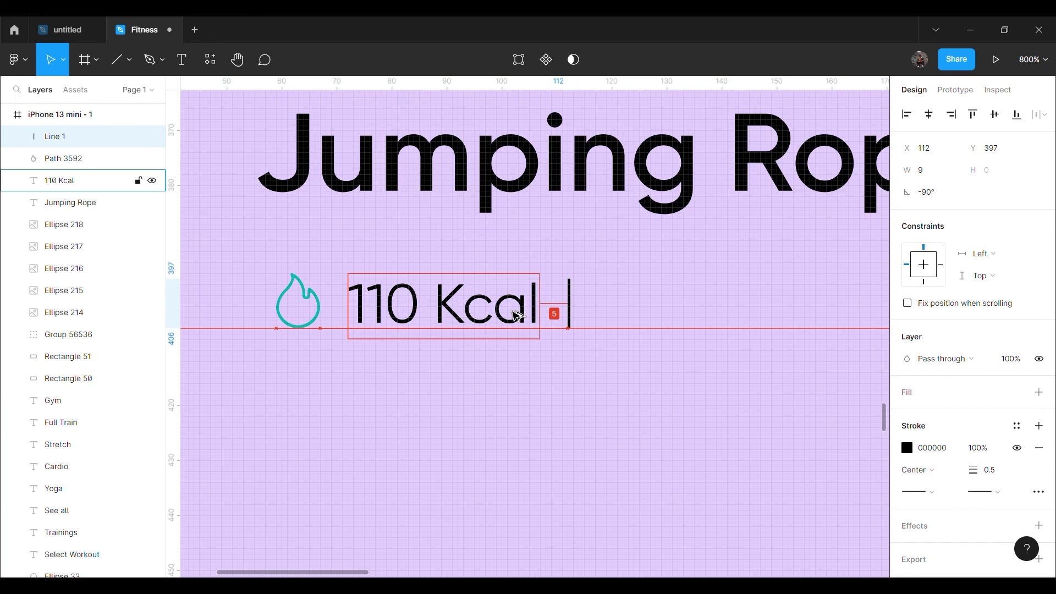
pyautogui.click(522, 382)
# Step: Duplicate the 110 Kcal text to the right of the divider for the Beginner label
pyautogui.click(509, 313)
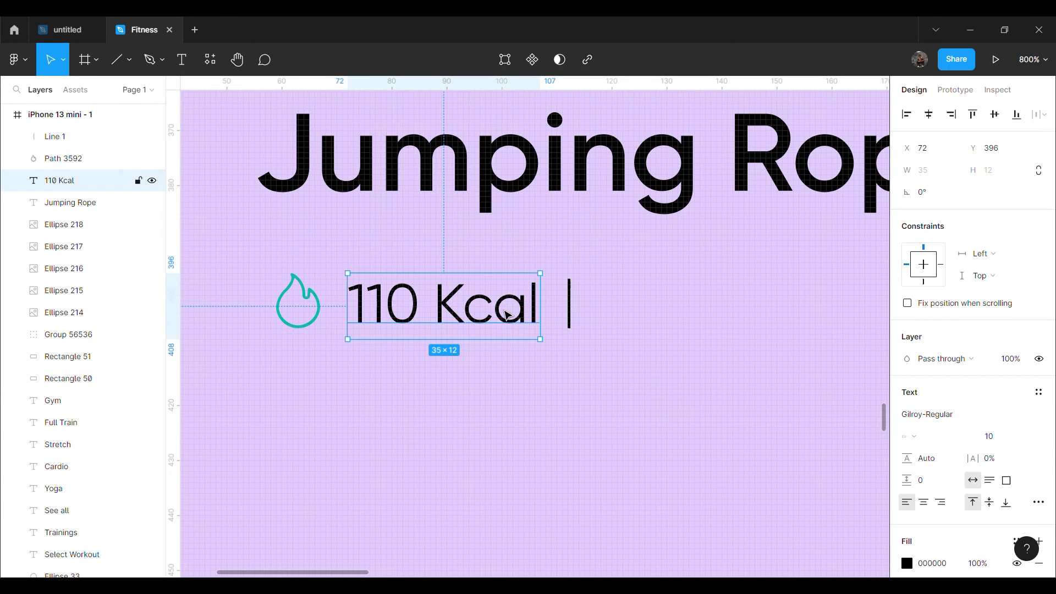
pyautogui.hotkey('ctrl', 'd')
pyautogui.moveTo(509, 314); pyautogui.dragTo(712, 313)
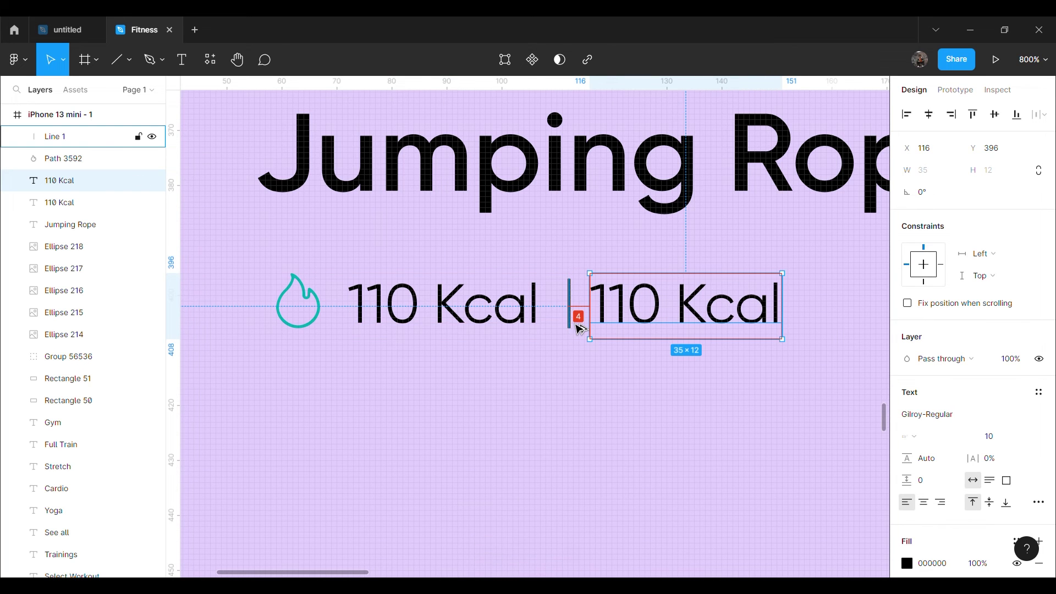
pyautogui.press('Right')
pyautogui.press('Right')
pyautogui.press('Right')
pyautogui.press('Left')
pyautogui.press('Left')
pyautogui.press('-')
pyautogui.press('-')
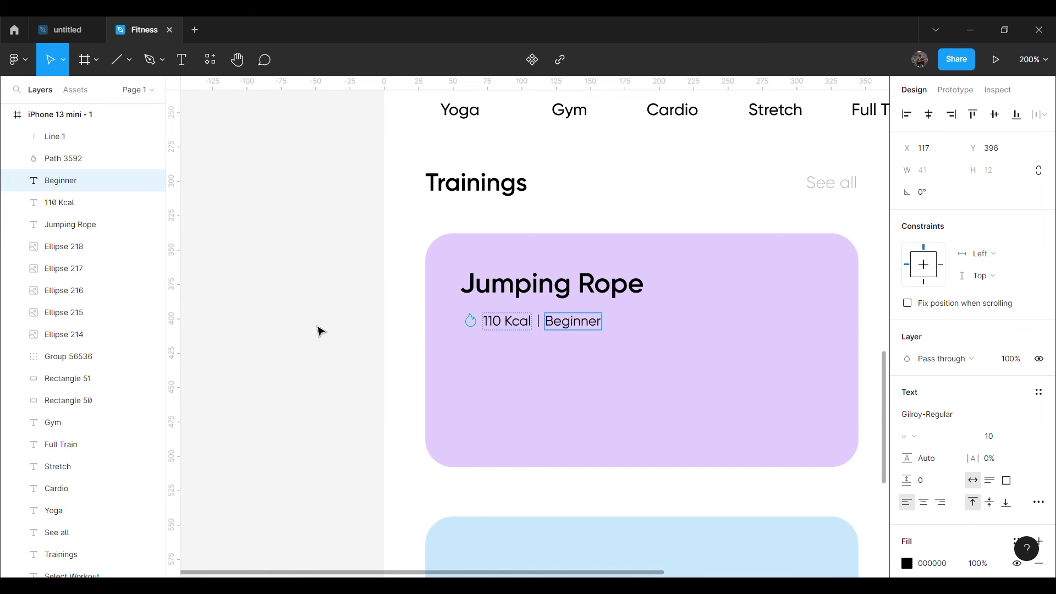
pyautogui.click(129, 59)
pyautogui.click(131, 91)
# Step: Draw a rectangle below the stats line with FFFFFF fill and corner radius 10
pyautogui.moveTo(464, 369); pyautogui.dragTo(588, 412)
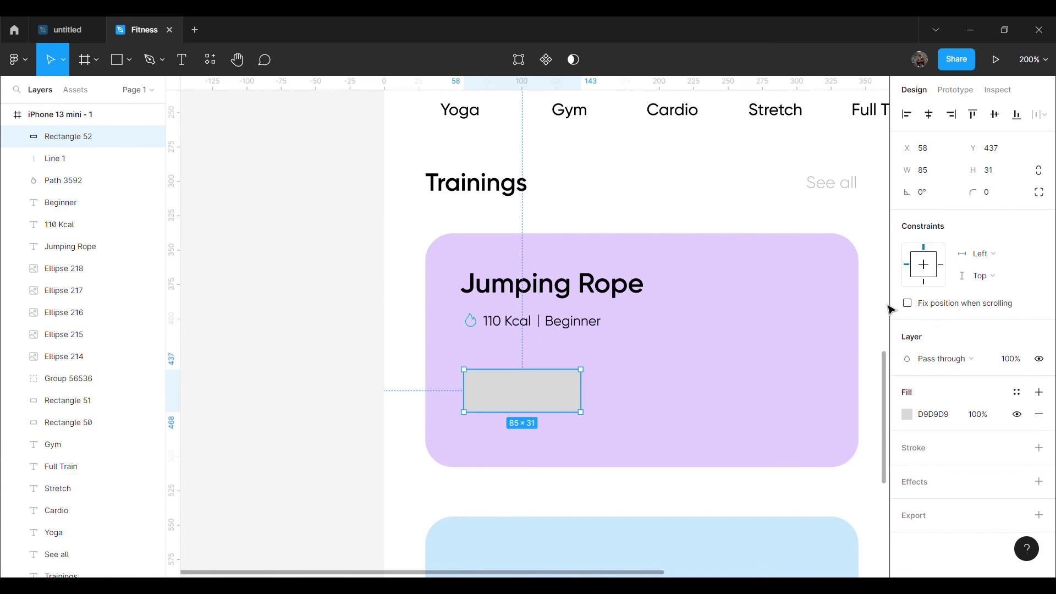
pyautogui.click(907, 414)
pyautogui.write('FFFFFF')
pyautogui.press('Return')
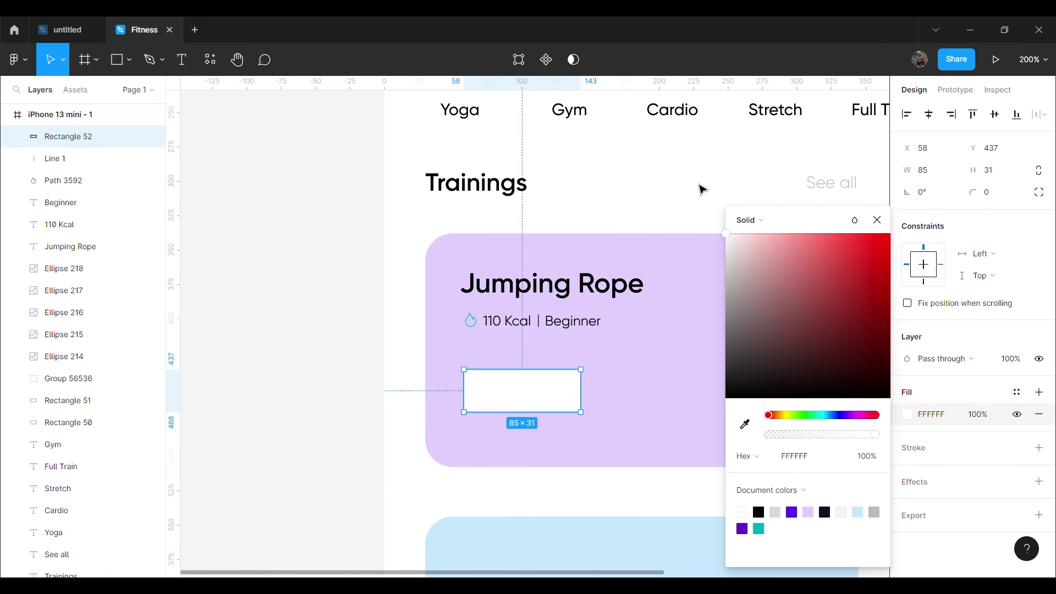
pyautogui.press('Escape')
pyautogui.press('Escape')
pyautogui.click(589, 367)
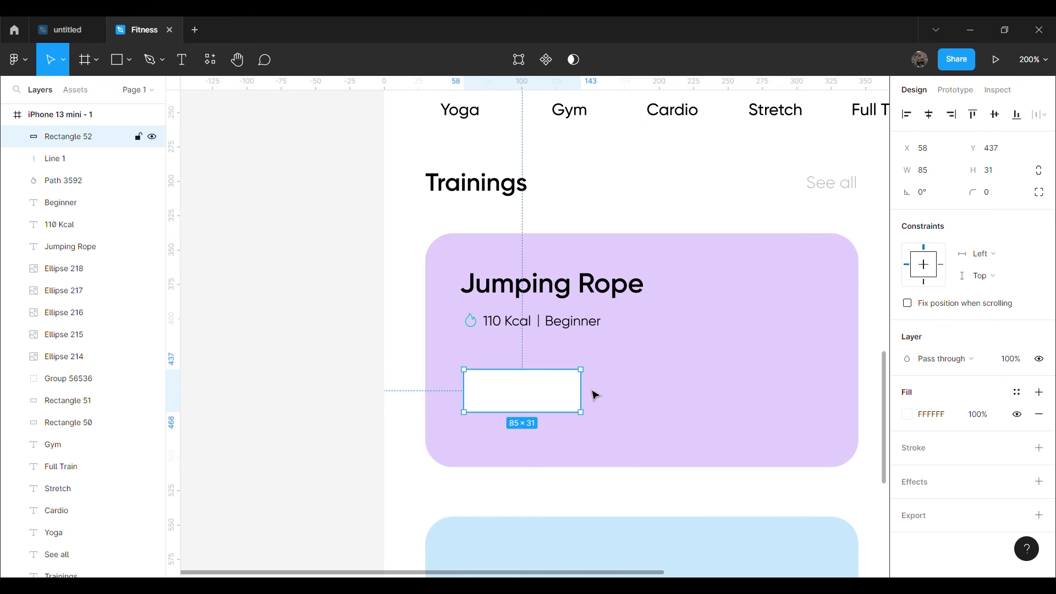
pyautogui.click(997, 195)
pyautogui.write('10')
pyautogui.press('Return')
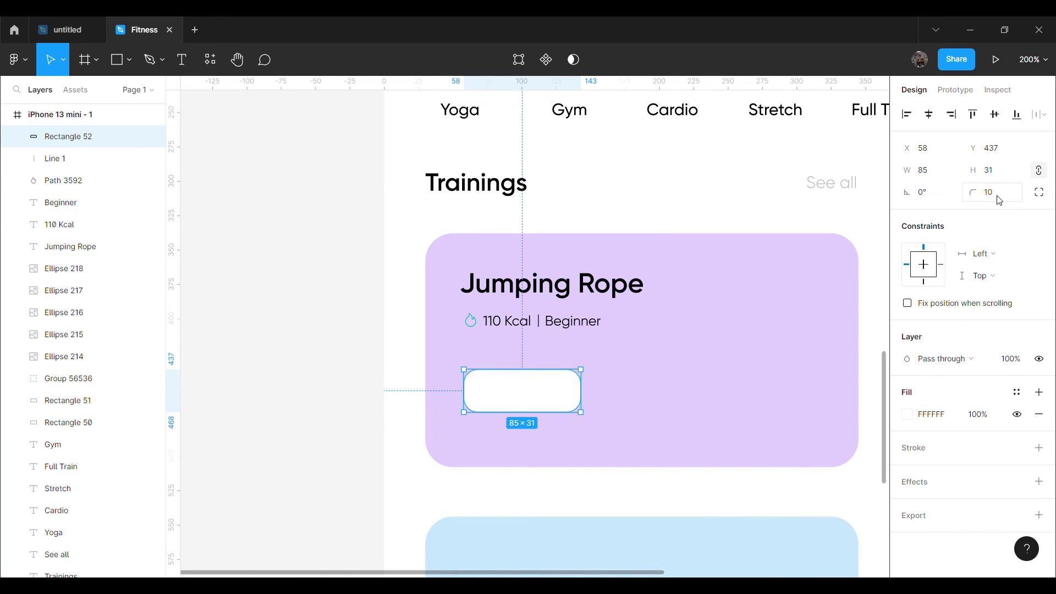
pyautogui.click(304, 354)
# Step: Move the white pill up under the stats line and drag the play triangle into it
pyautogui.hotkey('ctrl', '=')
pyautogui.scroll(-2, 304, 354)
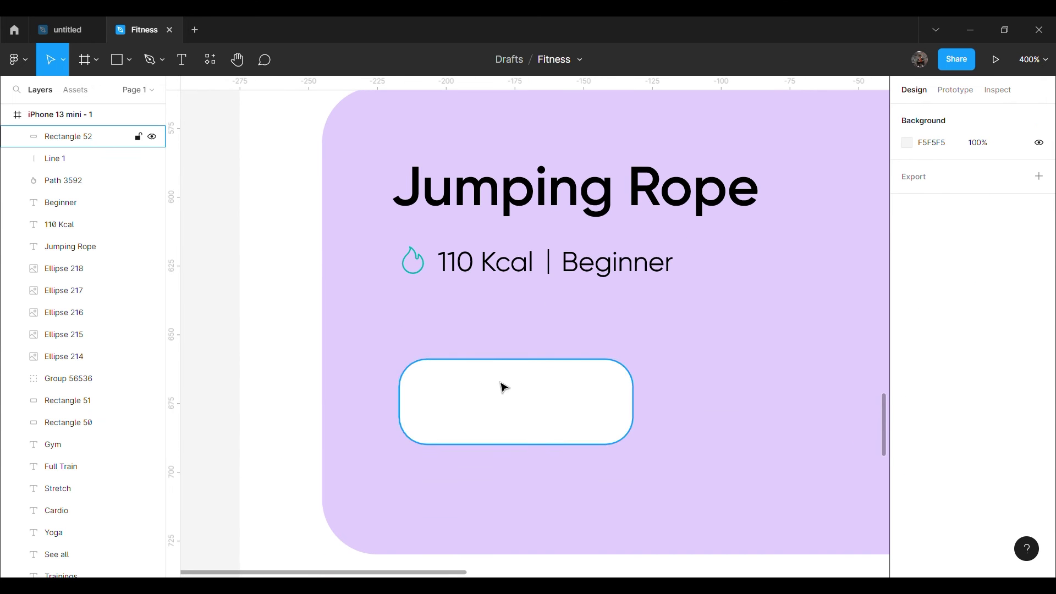
pyautogui.click(507, 409)
pyautogui.moveTo(507, 409); pyautogui.dragTo(506, 368)
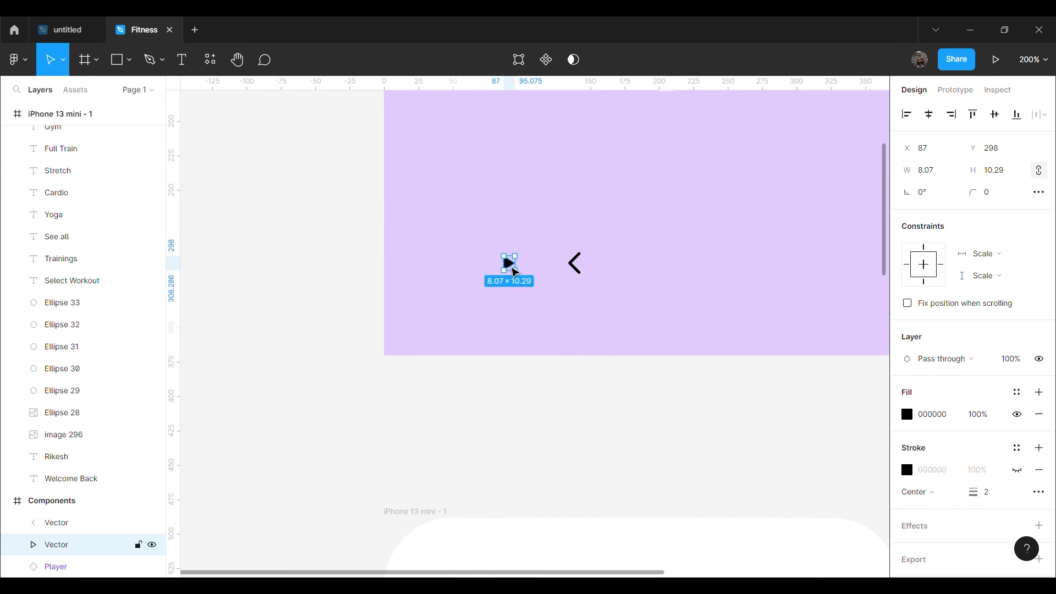
pyautogui.moveTo(515, 272)
pyautogui.mouseDown()
pyautogui.moveTo(497, 576)
pyautogui.moveTo(482, 412)
pyautogui.mouseUp()
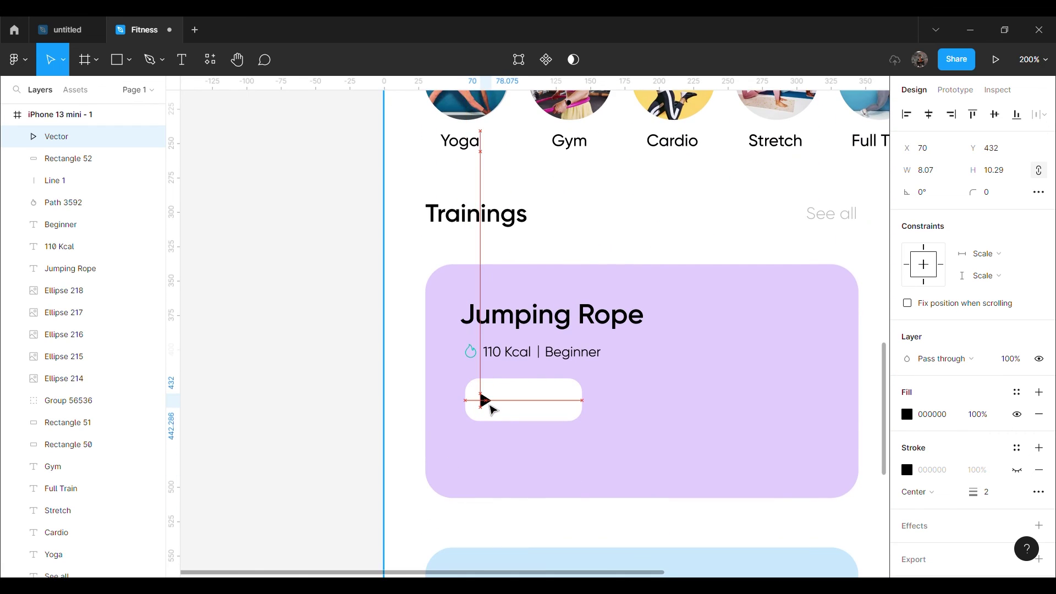
# Step: Position the play icon evenly inside the left end of the pill
pyautogui.keyDown('ctrl'); pyautogui.scroll(2, 489, 407); pyautogui.keyUp('ctrl')
pyautogui.keyDown('ctrl'); pyautogui.scroll(2, 490, 407); pyautogui.keyUp('ctrl')
pyautogui.keyDown('ctrl'); pyautogui.scroll(2, 451, 346); pyautogui.keyUp('ctrl')
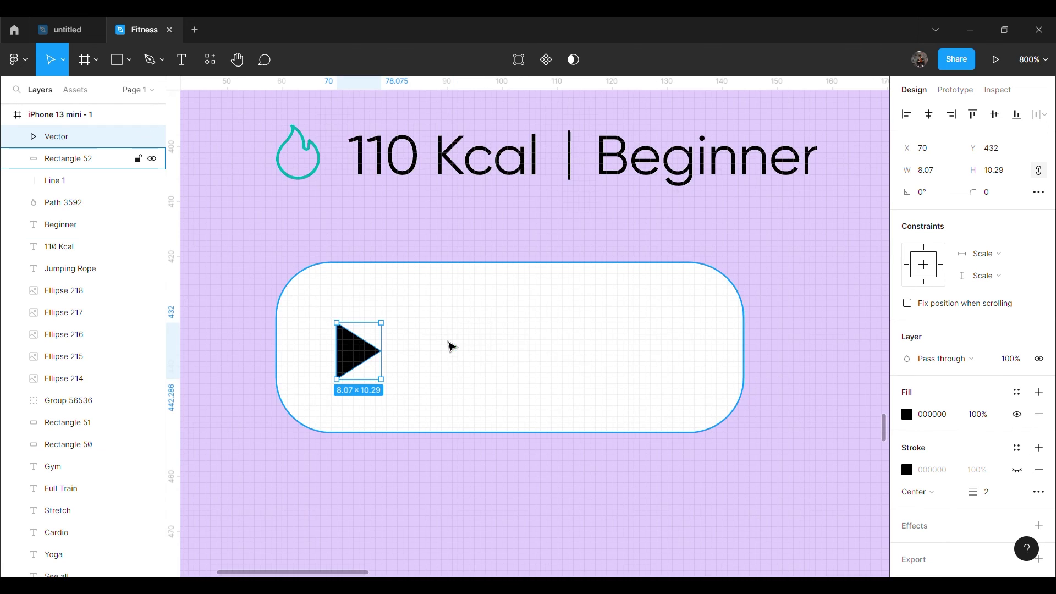
pyautogui.press('alt')
pyautogui.press('Left')
pyautogui.press('Up')
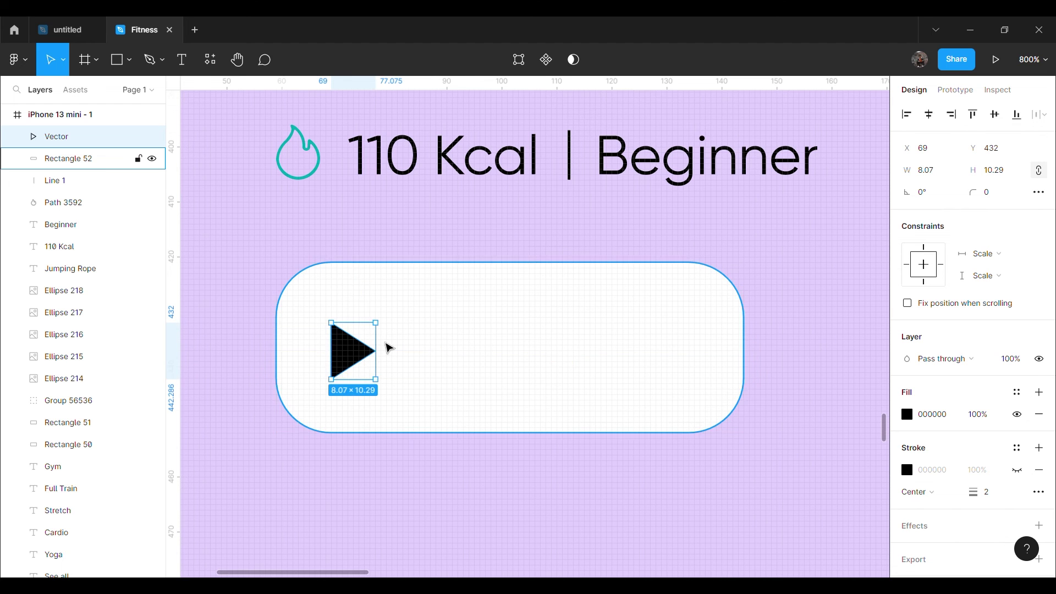
pyautogui.hotkey('ctrl', '-')
# Step: Copy the Beginner text into the pill as '10 min' in Gilroy-Medium
pyautogui.moveTo(622, 251); pyautogui.dragTo(533, 342)
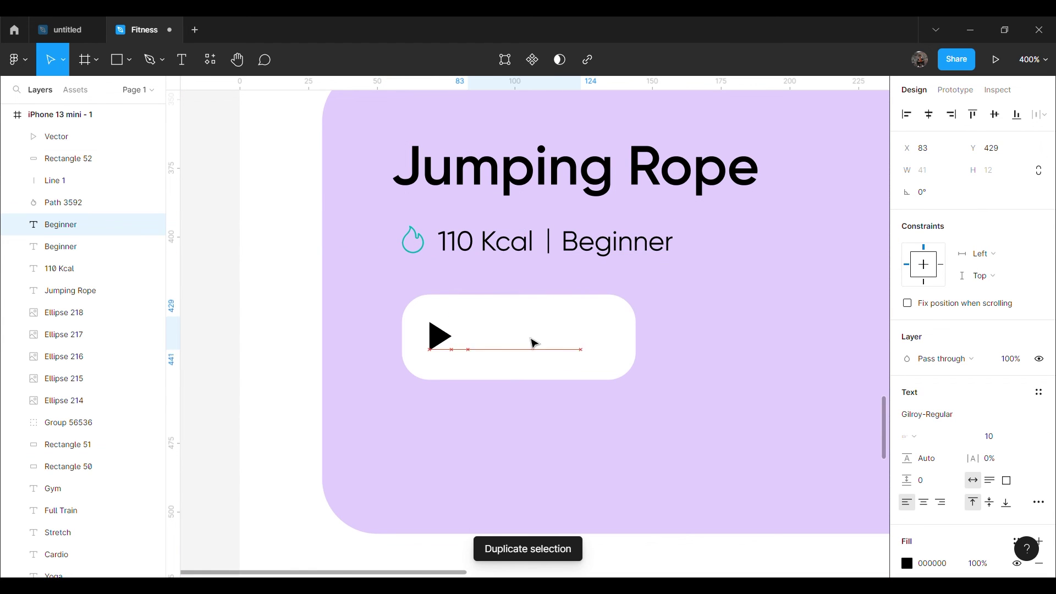
pyautogui.moveTo(94, 158); pyautogui.dragTo(93, 132)
pyautogui.doubleClick(497, 342)
pyautogui.write('10 min')
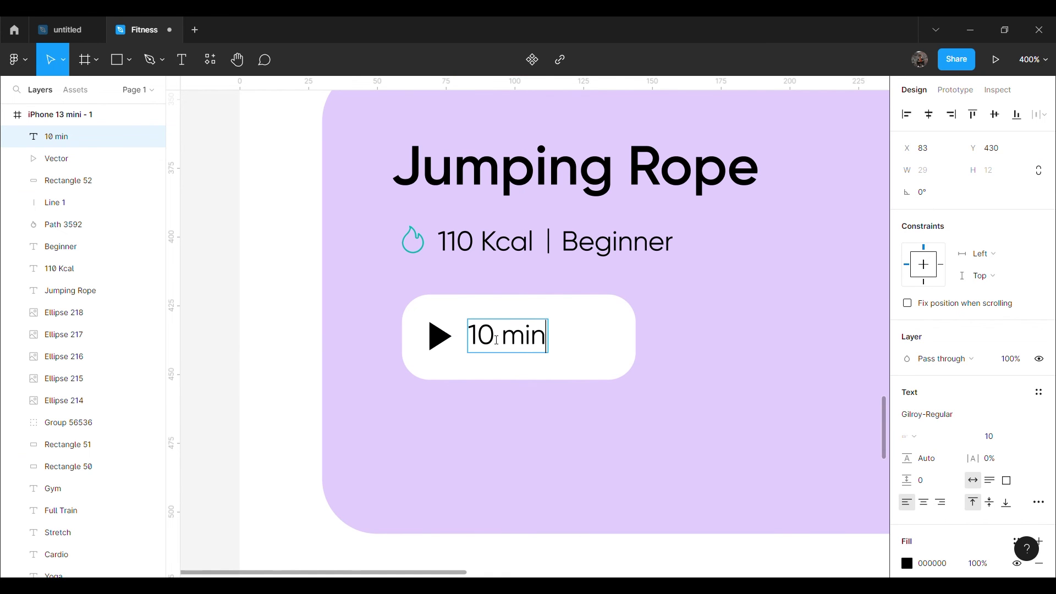
pyautogui.press('Escape')
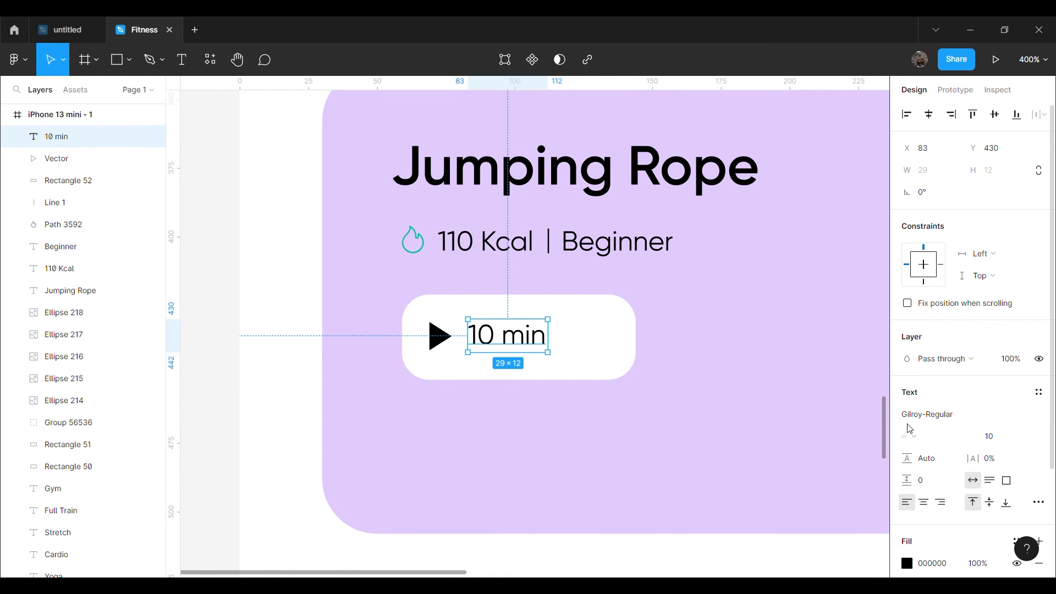
pyautogui.click(1029, 418)
pyautogui.click(975, 398)
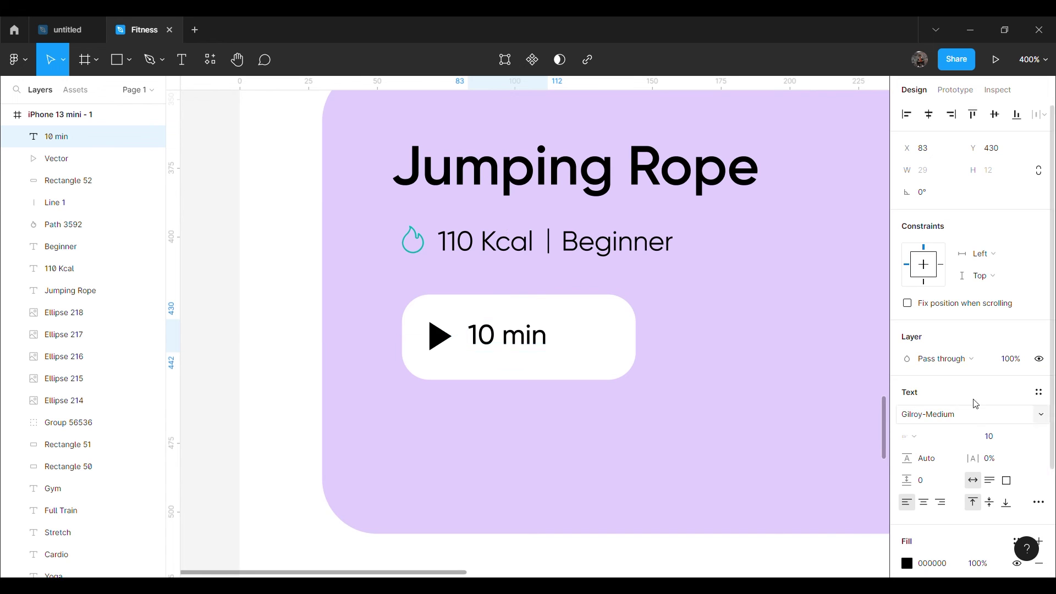
# Step: Center the play icon and 10 min label together inside the pill
pyautogui.keyDown('shift'); pyautogui.click(448, 344); pyautogui.keyUp('shift')
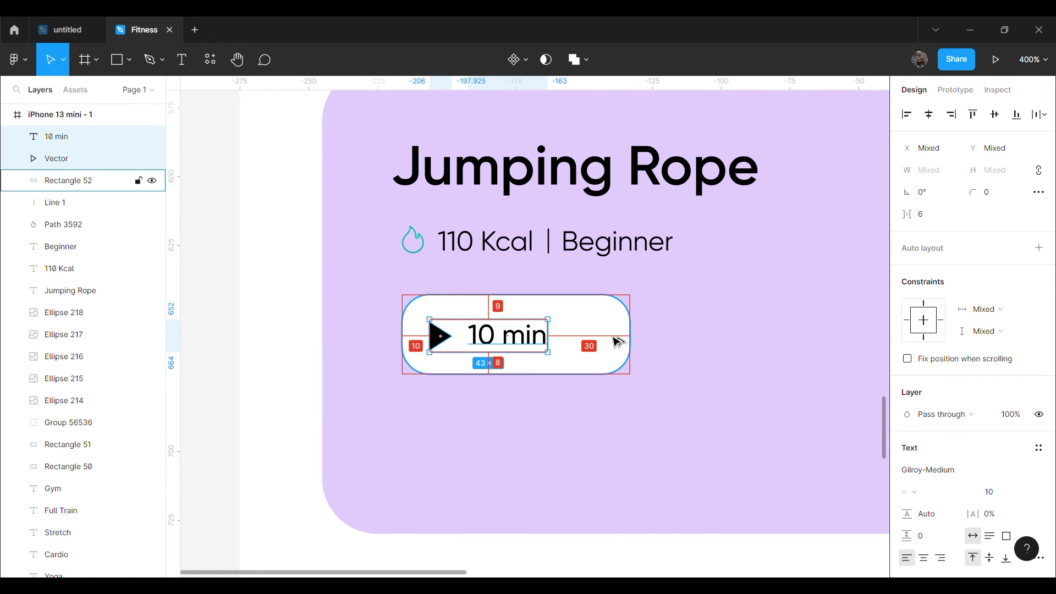
pyautogui.hotkey('shift', 'Right')
pyautogui.press('Right')
pyautogui.press('Right')
pyautogui.press('Left')
pyautogui.press('Left')
pyautogui.hotkey('ctrl', 'z')
pyautogui.hotkey('ctrl', 'z')
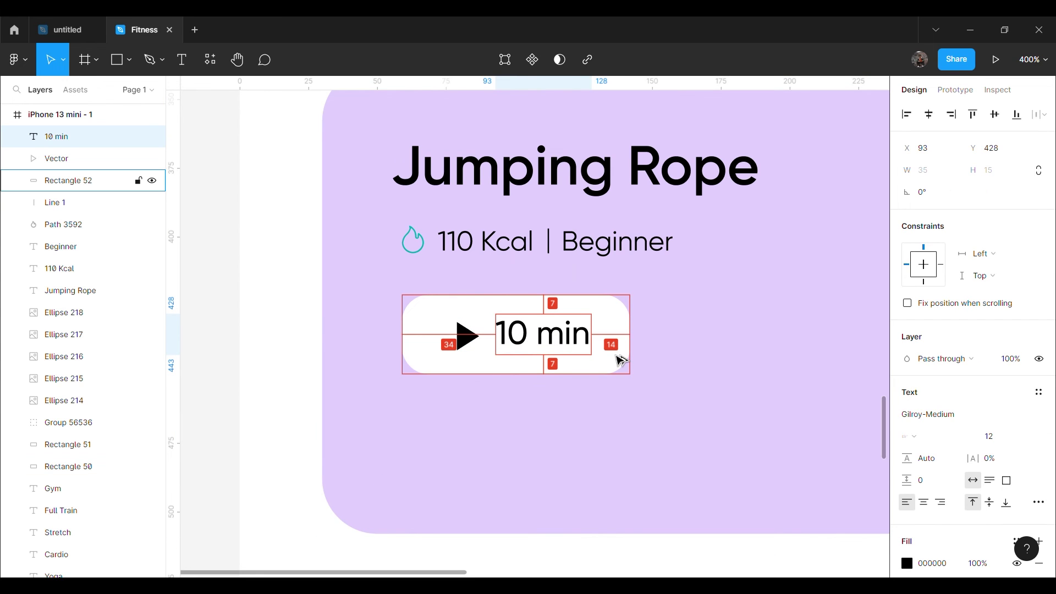
pyautogui.press('Tab')
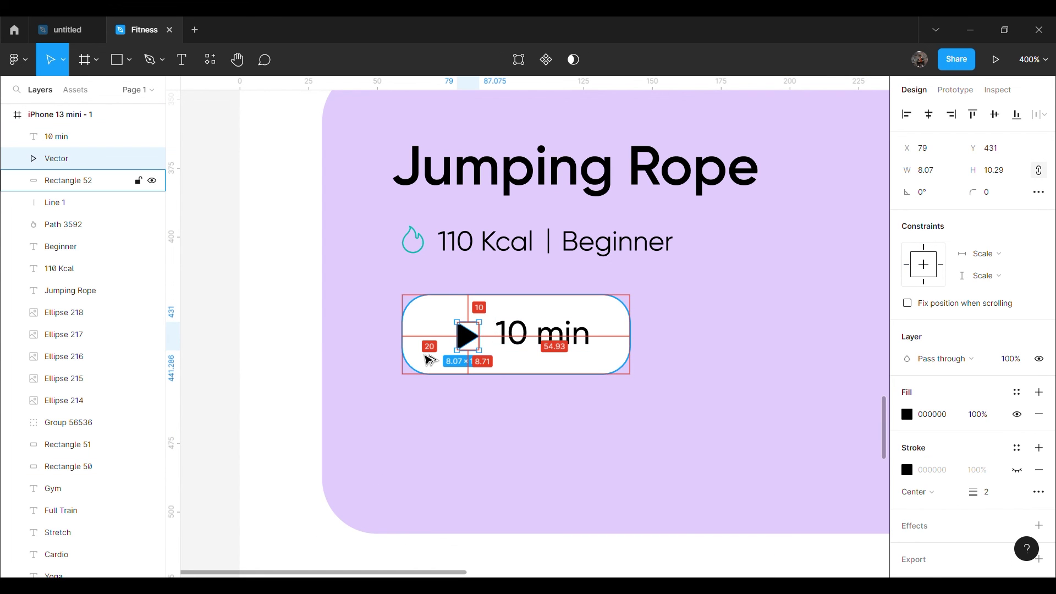
pyautogui.press('Left')
pyautogui.press('Left')
pyautogui.press('Left')
pyautogui.press('Left')
pyautogui.press('Left')
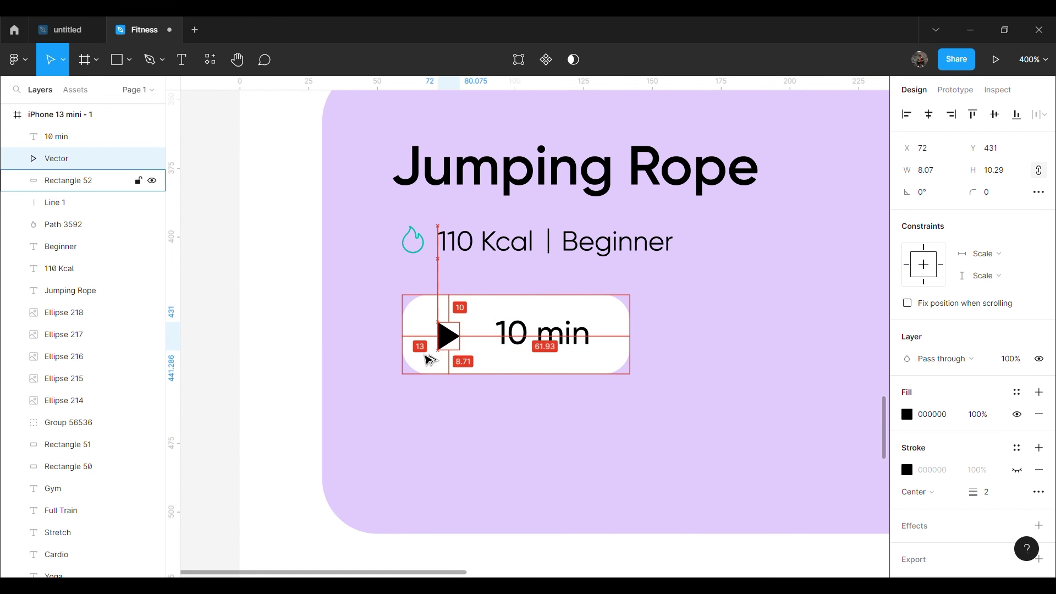
pyautogui.click(562, 352)
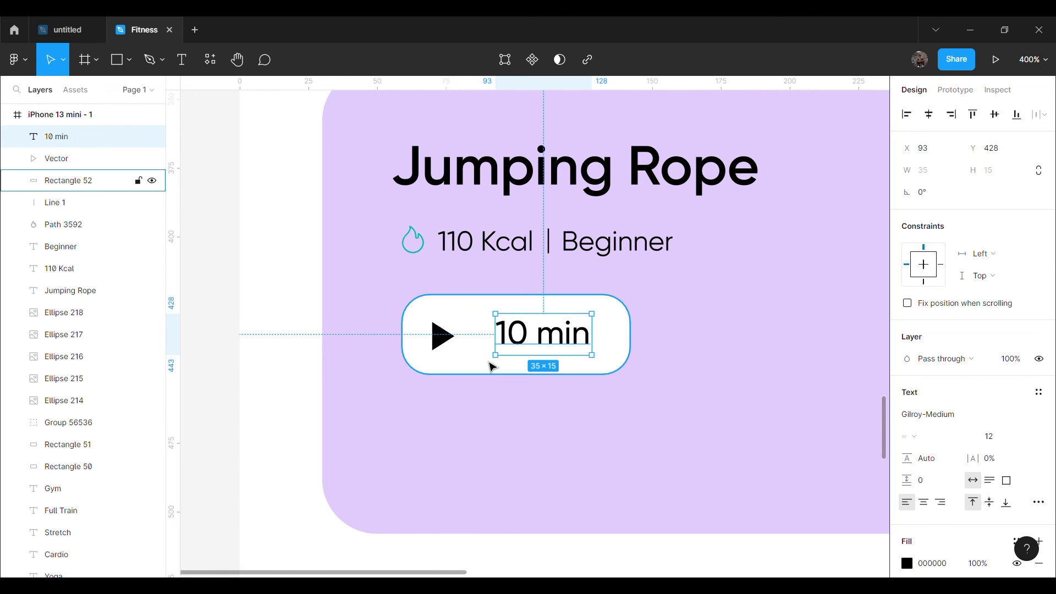
pyautogui.moveTo(533, 353); pyautogui.dragTo(506, 354)
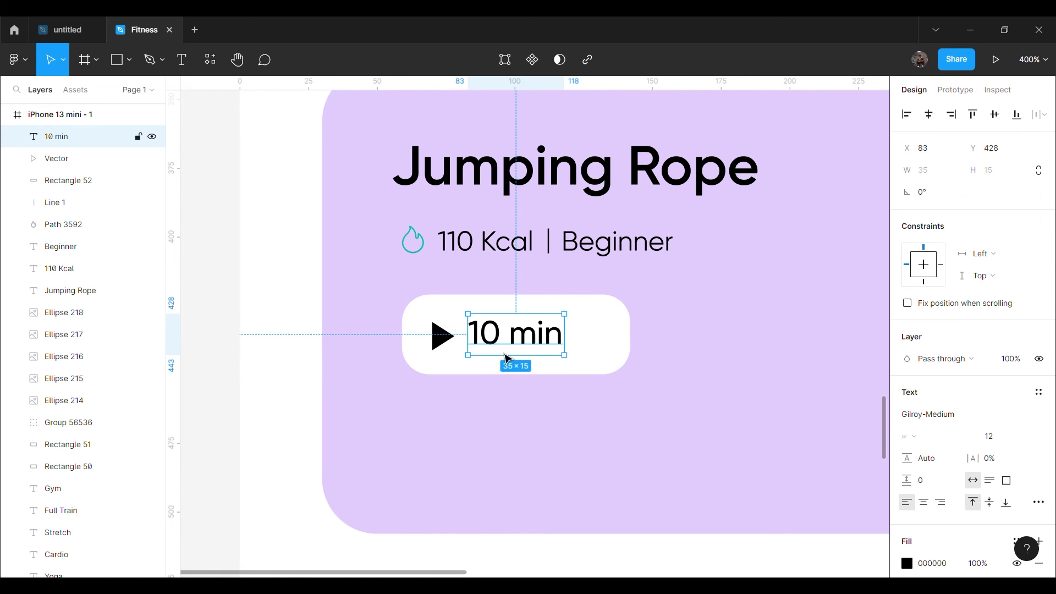
pyautogui.click(461, 343)
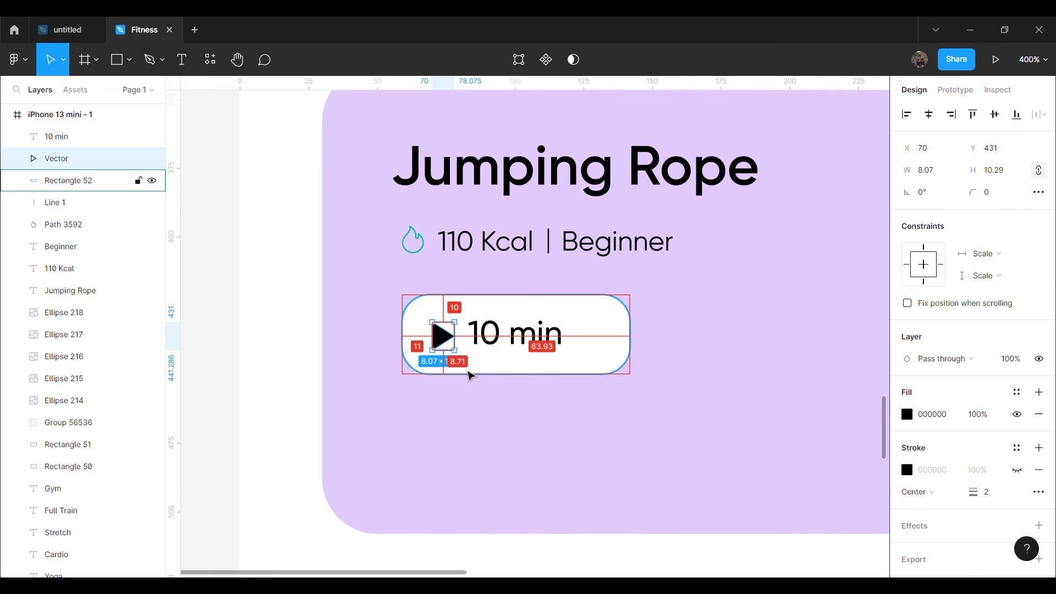
# Step: Paste the jump rope woman image onto the card's right side
pyautogui.press('Escape')
pyautogui.press('-')
pyautogui.hotkey('ctrl', 'v')
pyautogui.moveTo(603, 316); pyautogui.dragTo(703, 339)
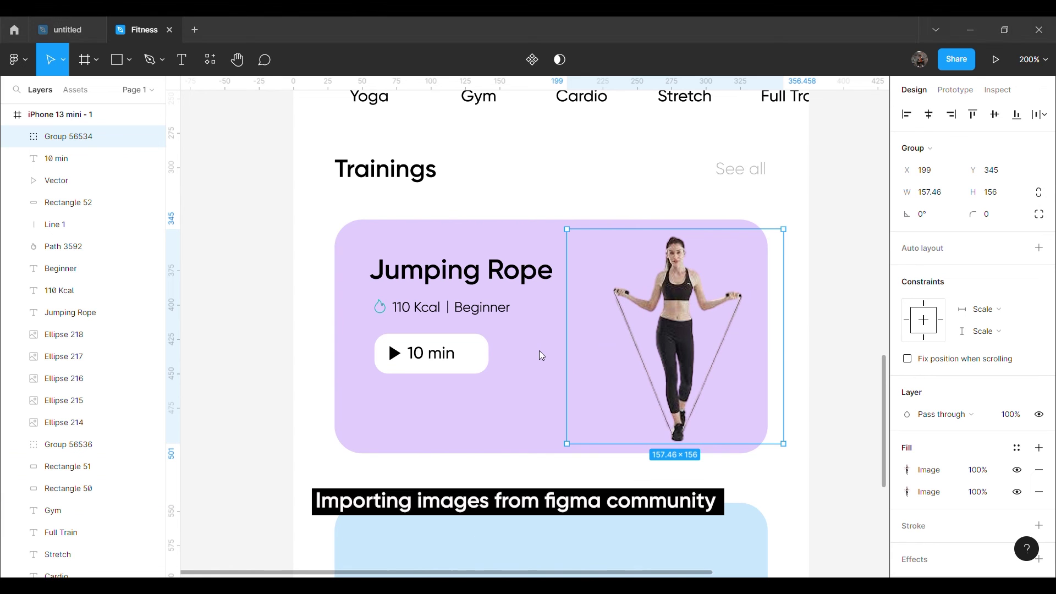
# Step: Nudge the jump rope image down one pixel to fit the card edge
pyautogui.press('alt')
pyautogui.press('Down')
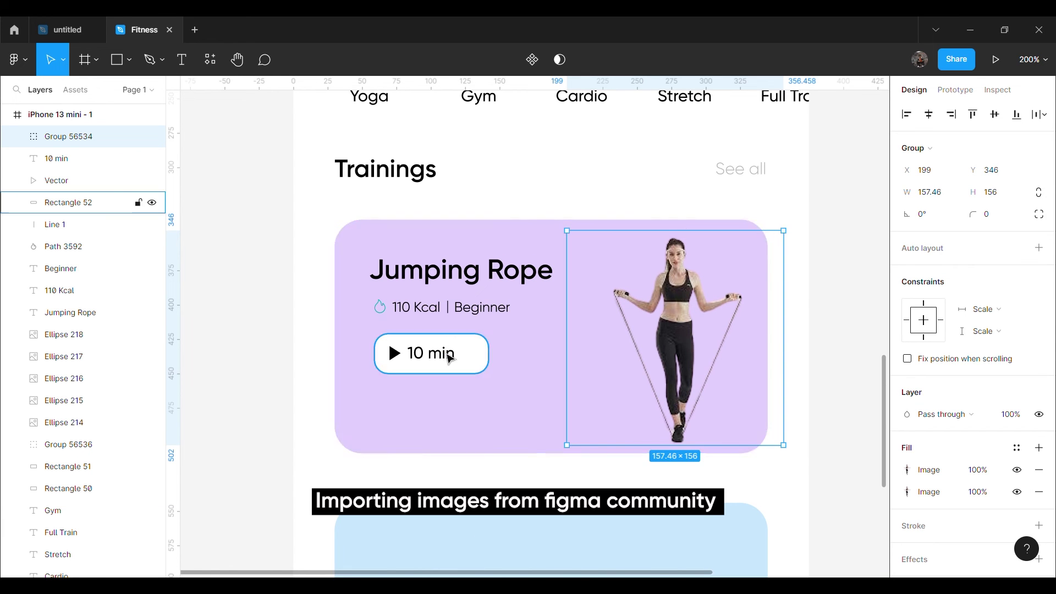
pyautogui.click(246, 356)
pyautogui.scroll(-1, 247, 356)
# Step: Duplicate the whole Jumping Rope card and place the copy below the original
pyautogui.moveTo(245, 356); pyautogui.dragTo(781, 187)
pyautogui.hotkey('shift', '0')
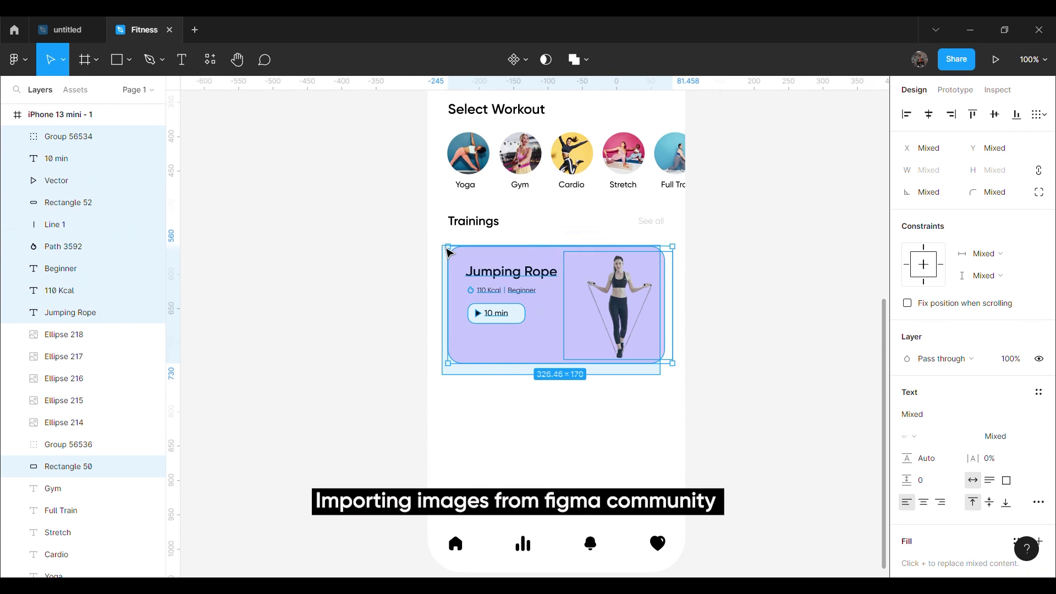
pyautogui.hotkey('ctrl', 'd')
pyautogui.moveTo(533, 347); pyautogui.dragTo(561, 428)
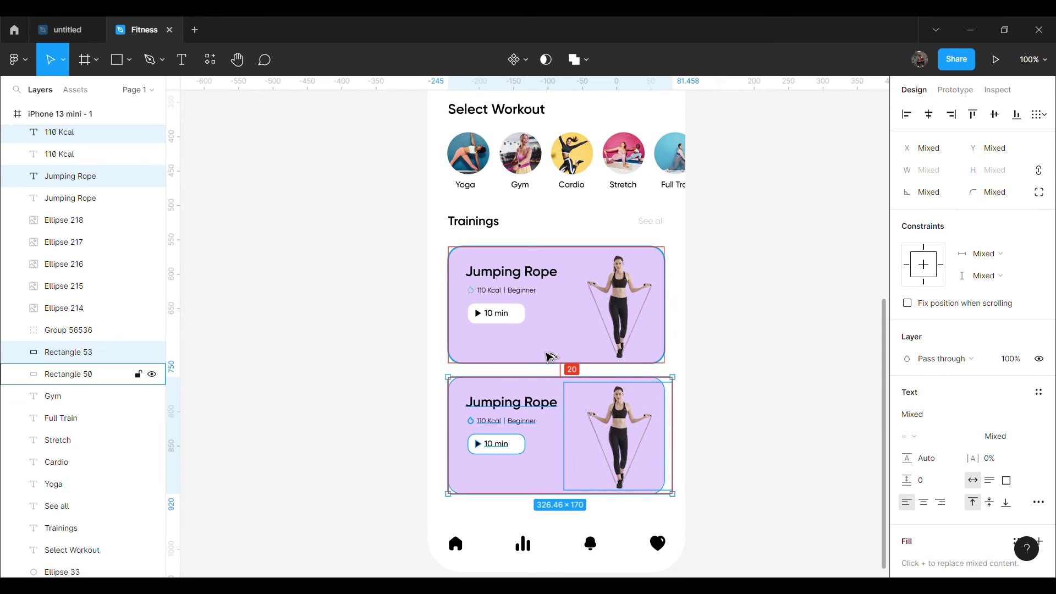
pyautogui.press('Down')
pyautogui.press('Down')
pyautogui.press('Down')
pyautogui.press('Down')
pyautogui.press('Down')
pyautogui.press('Down')
pyautogui.press('Down')
pyautogui.press('Down')
pyautogui.press('Down')
pyautogui.press('Down')
pyautogui.press('Down')
pyautogui.press('Up')
pyautogui.press('Up')
pyautogui.press('Up')
pyautogui.press('Up')
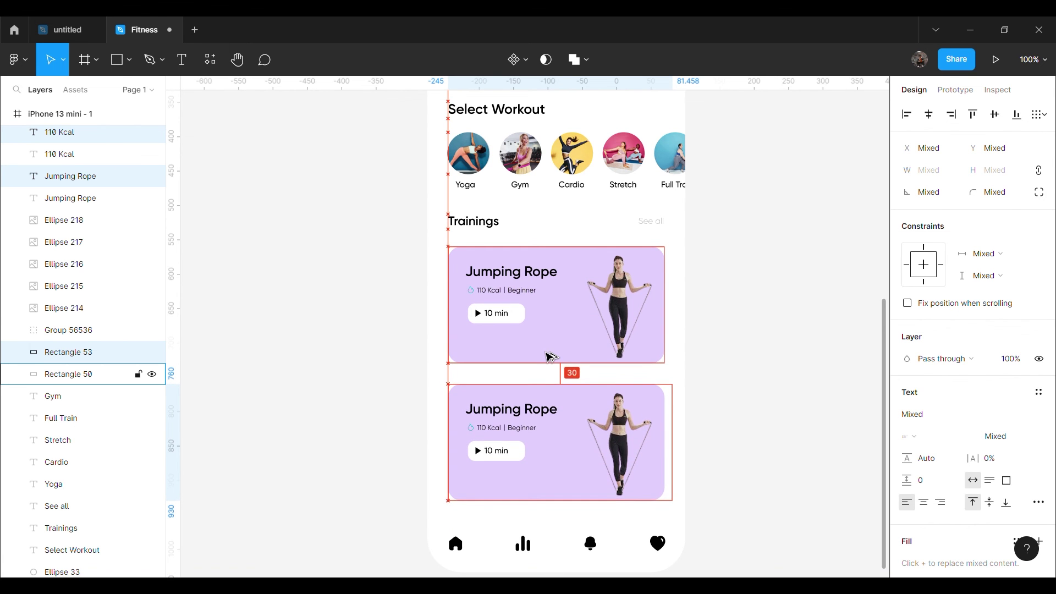
pyautogui.press('Down')
pyautogui.press('Down')
pyautogui.press('Down')
pyautogui.press('Down')
# Step: Give the lower card's background shape a light blue fill
pyautogui.scroll(-4, 927, 419)
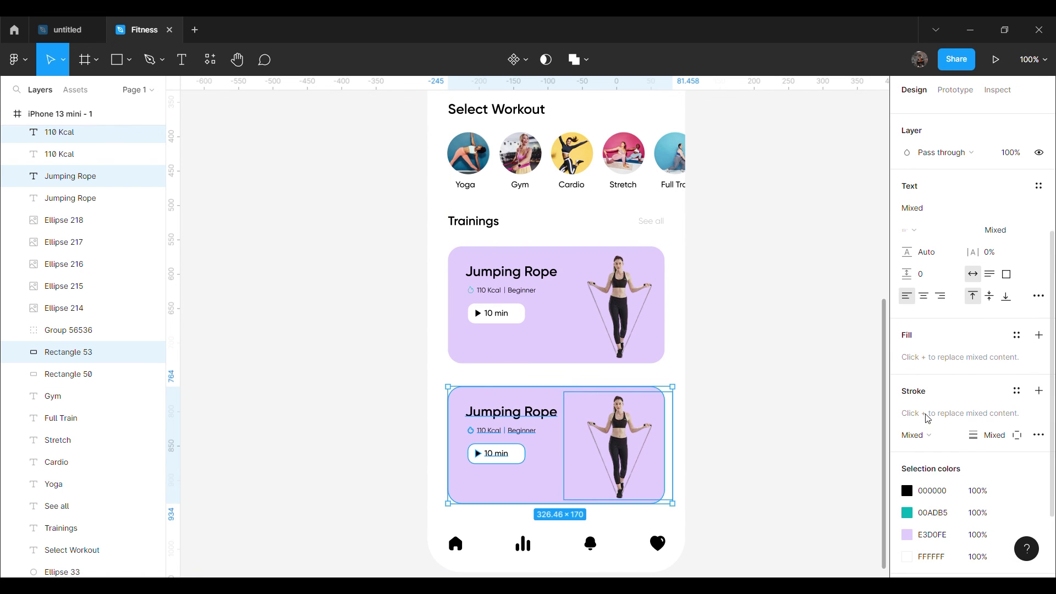
pyautogui.doubleClick(511, 471)
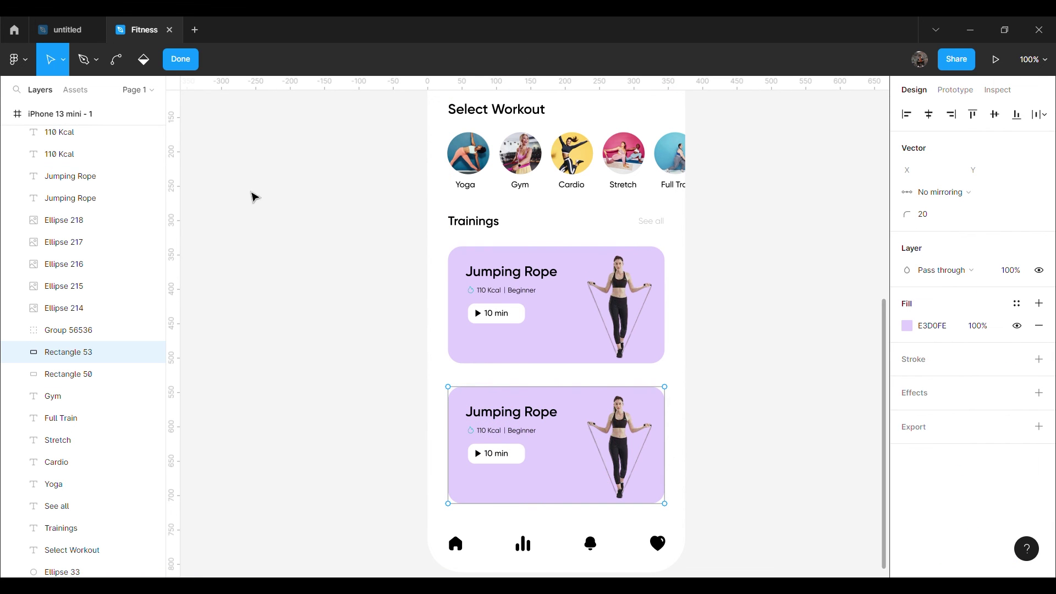
pyautogui.press('Escape')
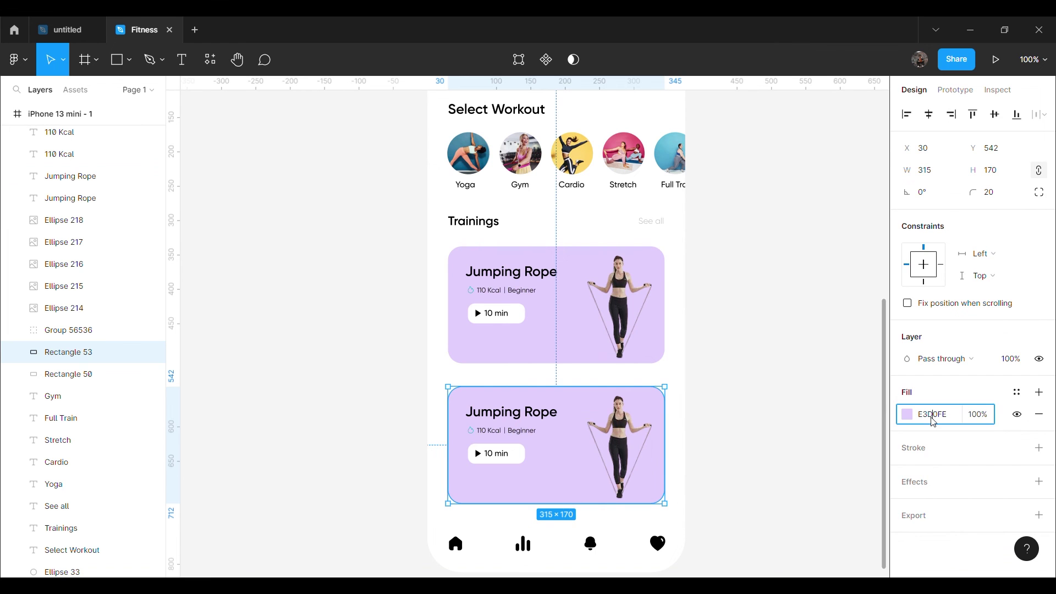
pyautogui.write('C7E7FE')
pyautogui.press('Return')
pyautogui.click(803, 416)
# Step: Retitle the lower card 'Sitting Dumbells' and change its duration to 5 min
pyautogui.scroll(-1, 770, 386)
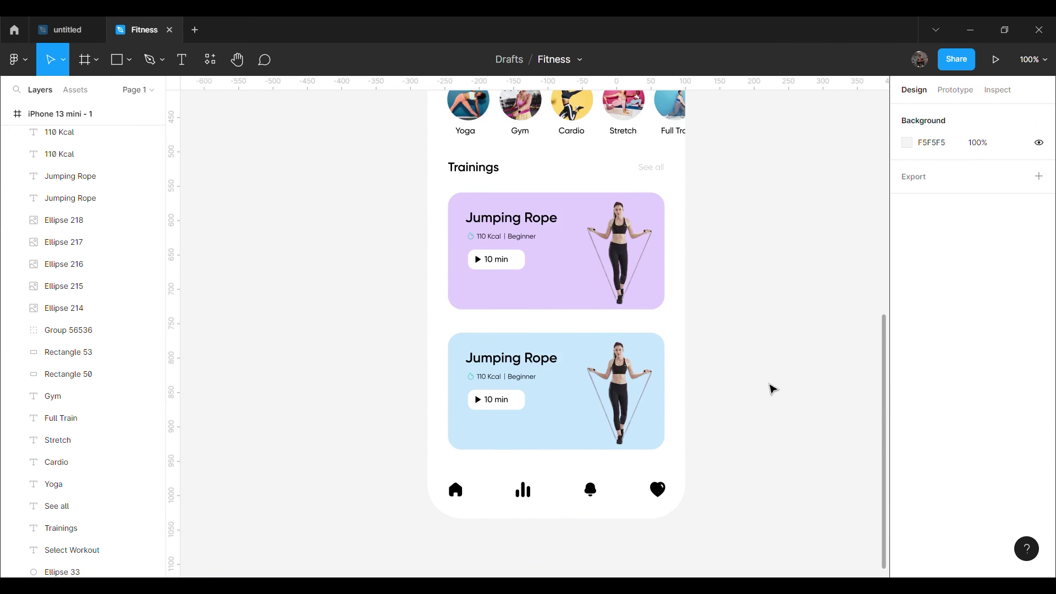
pyautogui.scroll(2, 492, 231)
pyautogui.click(492, 231)
pyautogui.write('Sitting Dumbells')
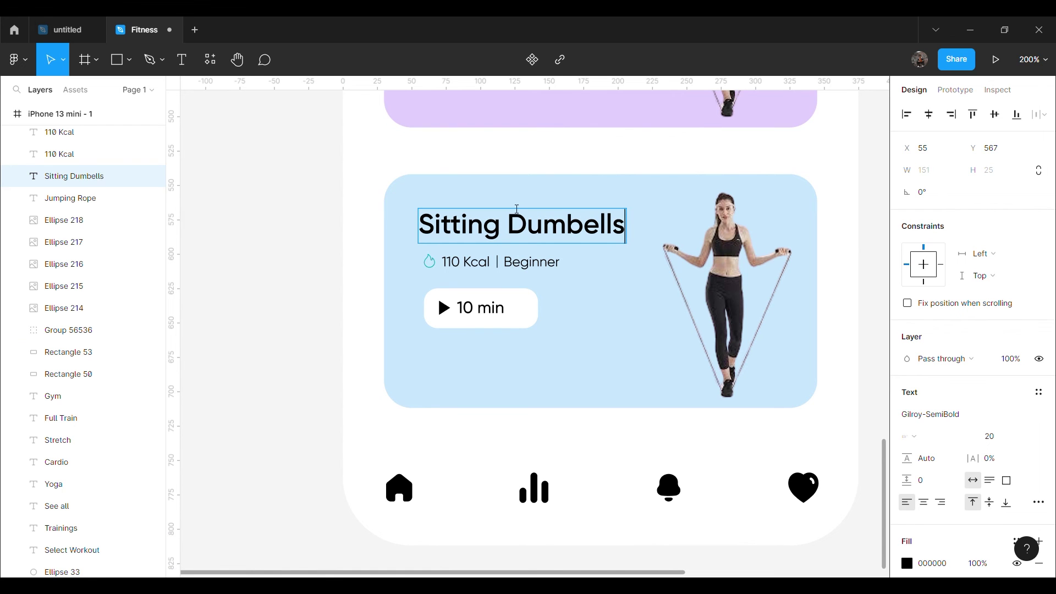
pyautogui.doubleClick(477, 318)
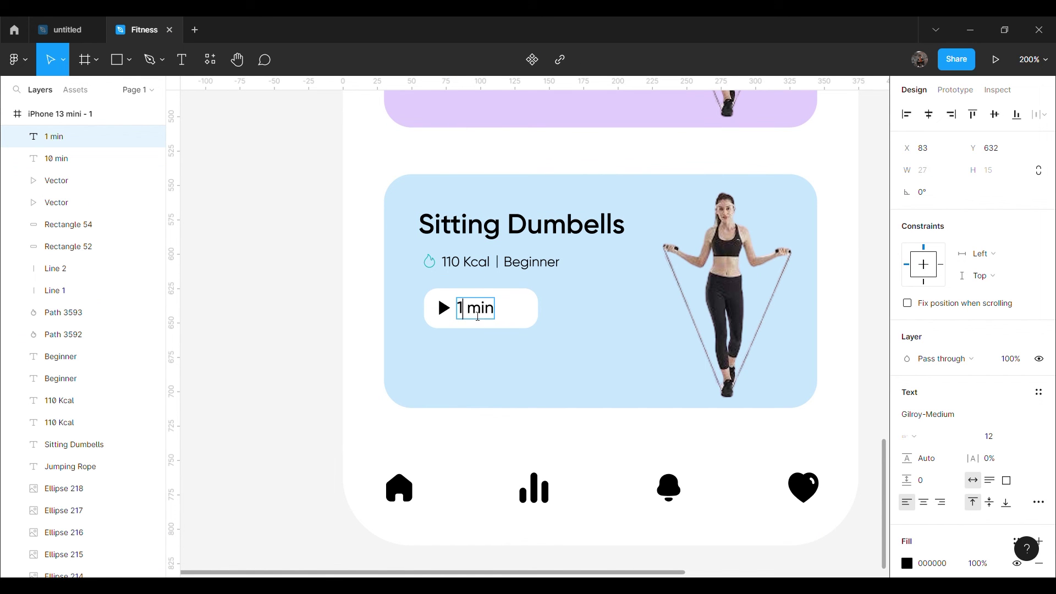
pyautogui.write('5')
pyautogui.click(288, 330)
# Step: Replace the jump rope photo with the woman-with-dumbbell image on the card's right
pyautogui.click(751, 311)
pyautogui.press('Delete')
pyautogui.hotkey('ctrl', 'v')
pyautogui.moveTo(543, 304)
pyautogui.mouseDown()
pyautogui.moveTo(737, 264)
pyautogui.moveTo(718, 266)
pyautogui.mouseUp()
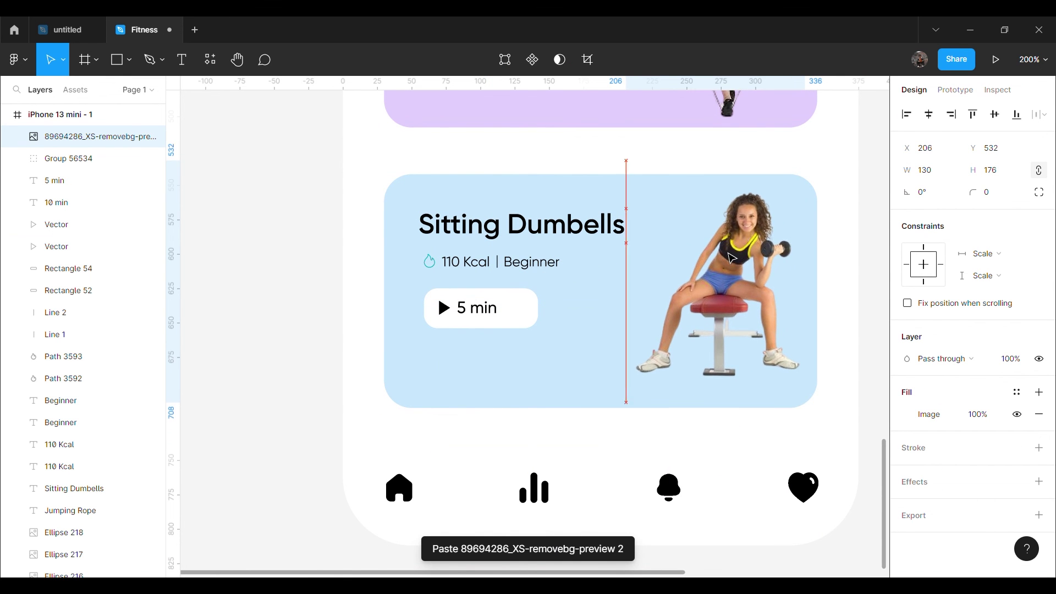
pyautogui.press('alt')
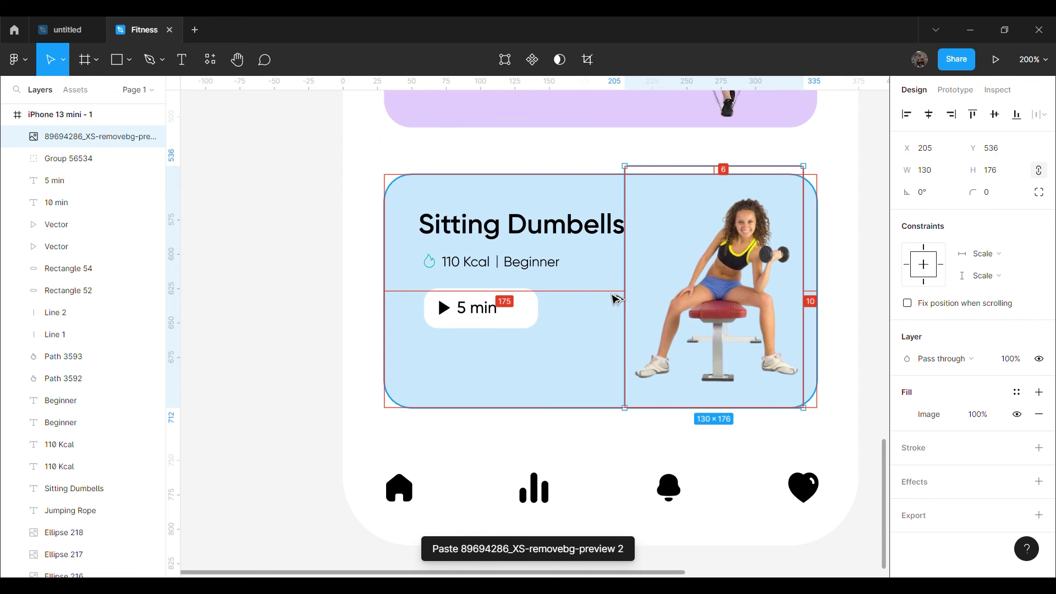
pyautogui.press('Right')
pyautogui.press('Right')
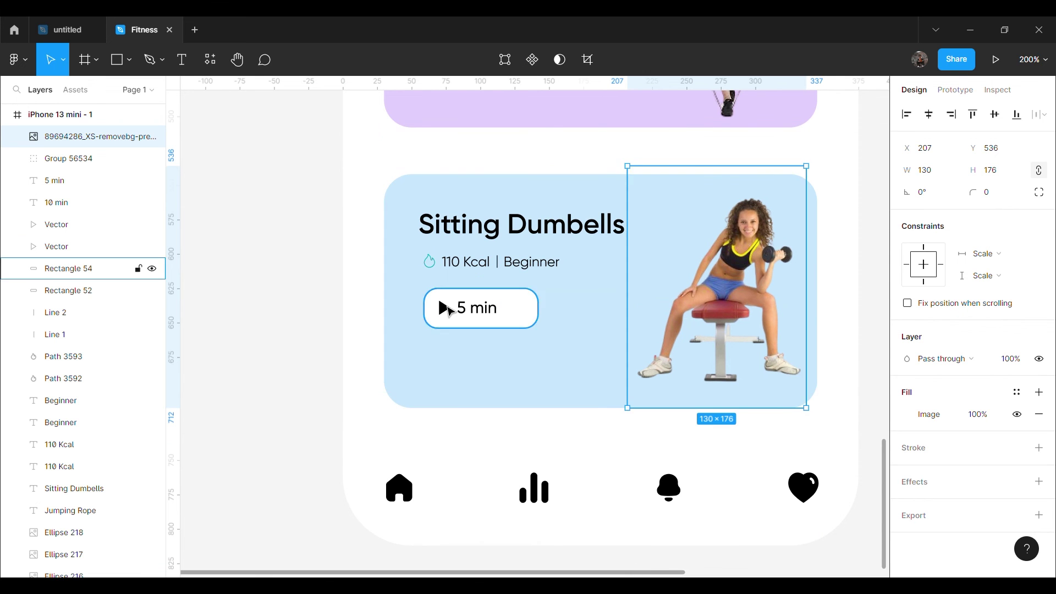
pyautogui.click(253, 312)
pyautogui.click(742, 324)
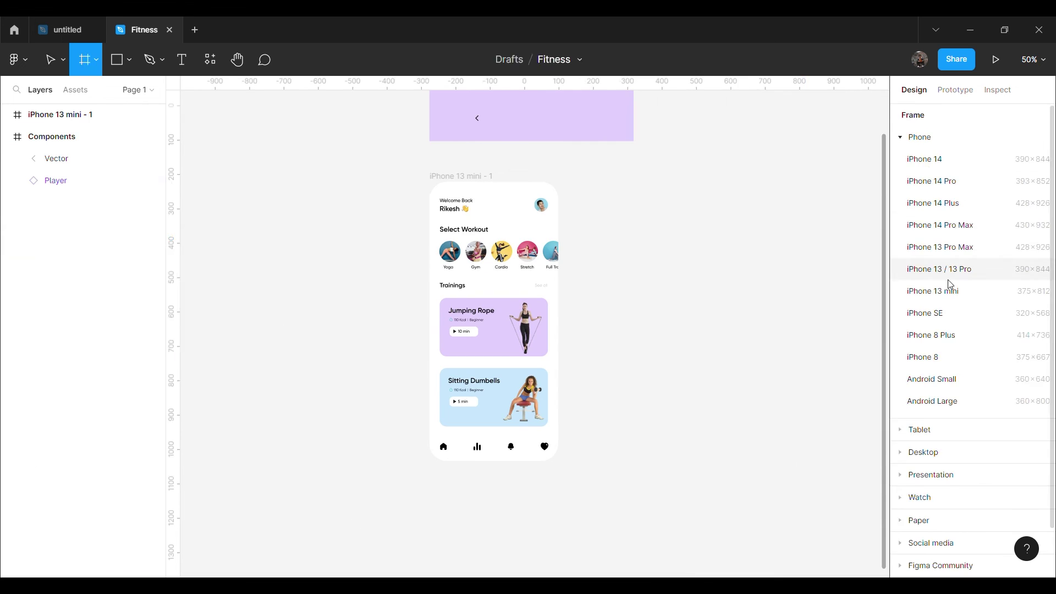
# Step: Add a second iPhone 13 mini frame with corner radius 50 beside the home screen
pyautogui.click(950, 287)
pyautogui.moveTo(631, 338); pyautogui.dragTo(638, 329)
pyautogui.click(736, 349)
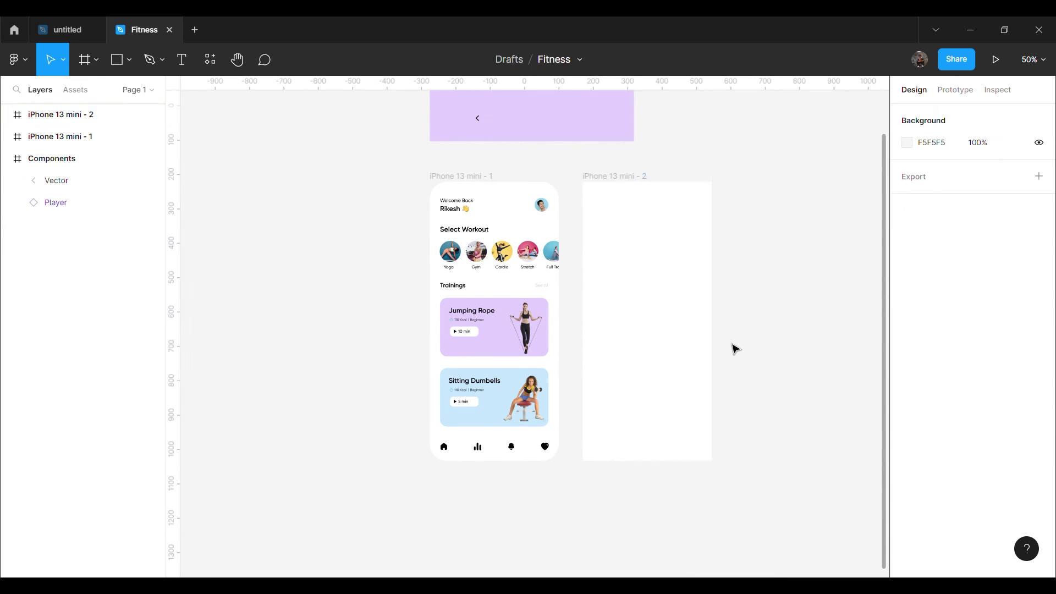
pyautogui.press('Tab')
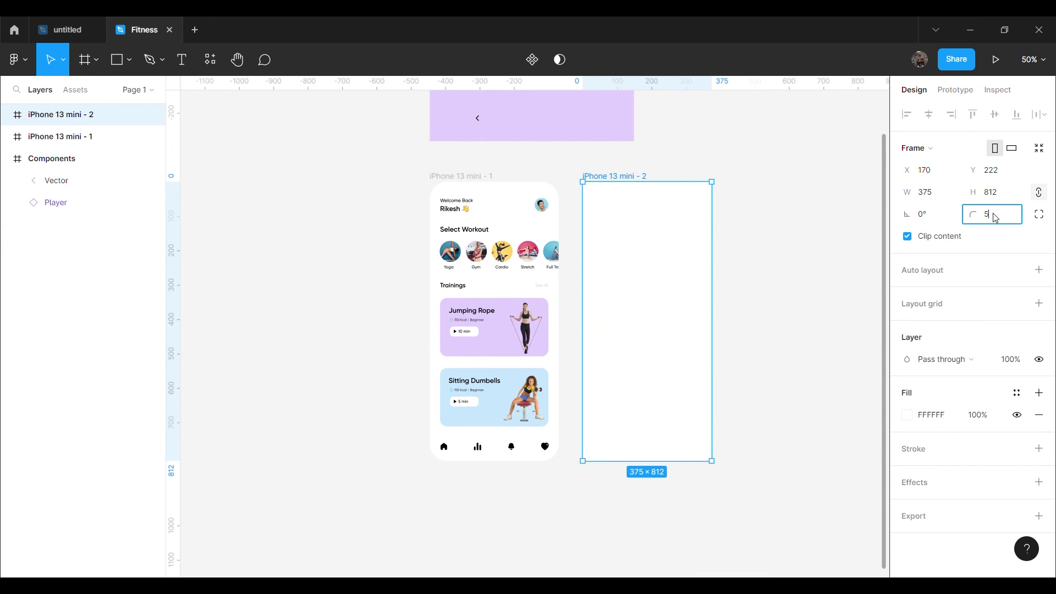
pyautogui.moveTo(777, 291); pyautogui.dragTo(844, 341)
pyautogui.hotkey('shift', '0')
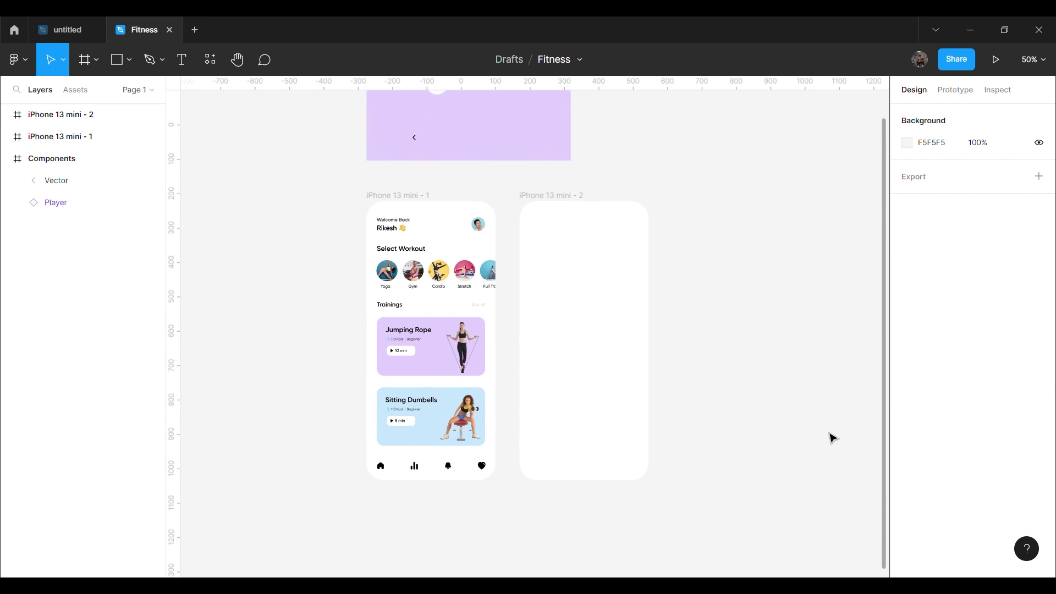
pyautogui.scroll(-4, 858, 396)
pyautogui.scroll(-2, 871, 389)
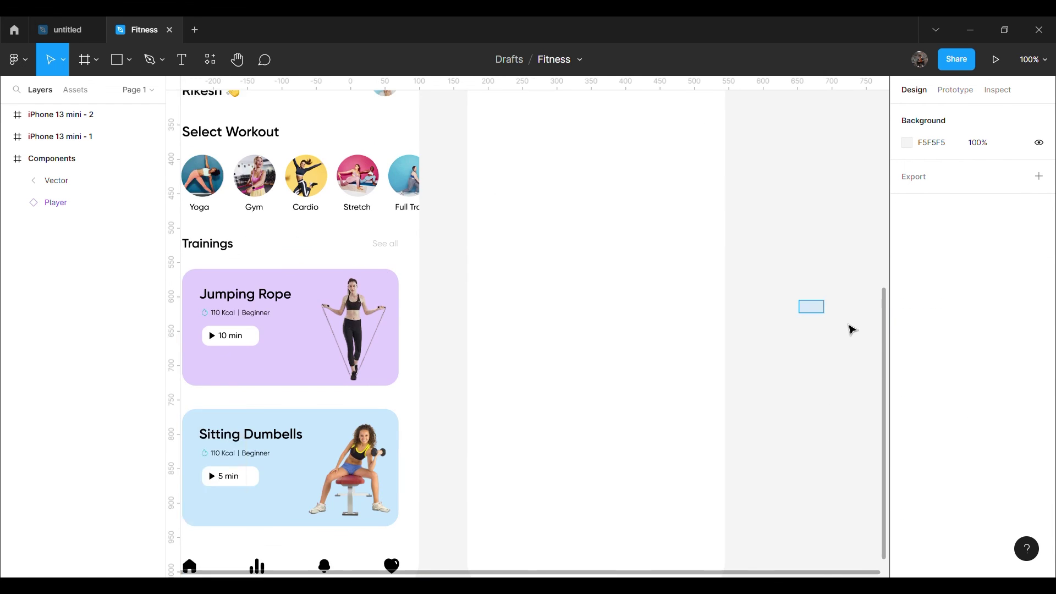
pyautogui.scroll(2, 851, 328)
pyautogui.hscroll(2, 851, 328)
# Step: Paste the Pexels yoga pose photo and drag it into the second phone frame
pyautogui.hotkey('ctrl', 'v')
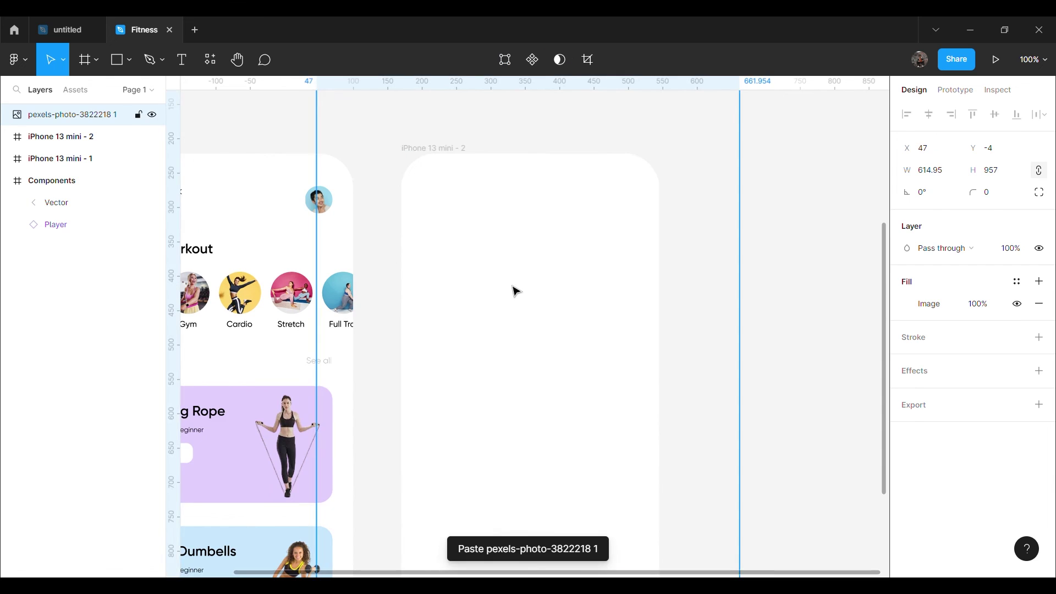
pyautogui.scroll(-5, 516, 291)
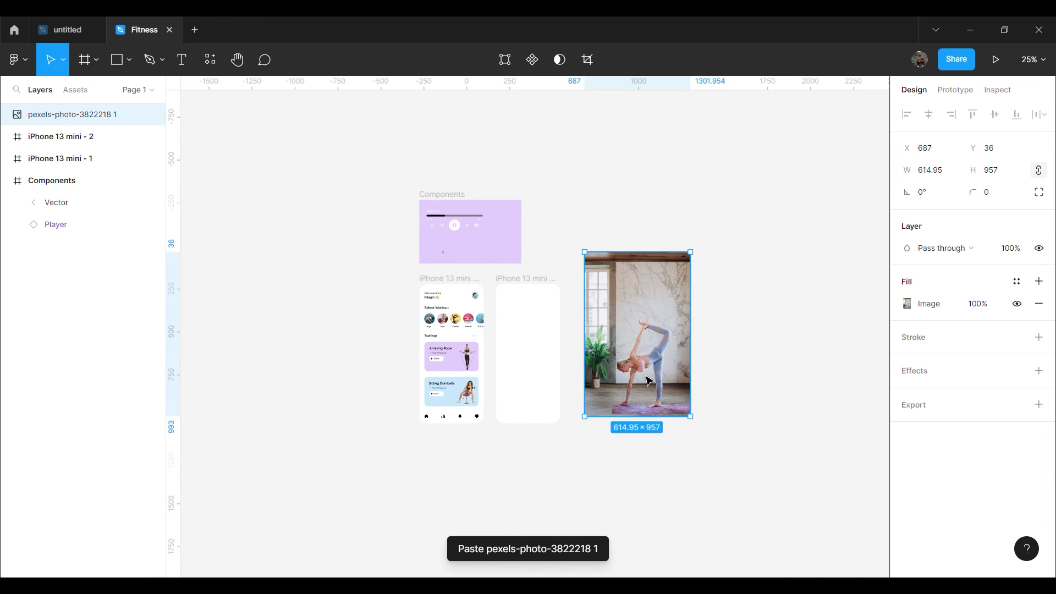
pyautogui.moveTo(667, 424); pyautogui.dragTo(572, 423)
pyautogui.click(631, 423)
pyautogui.scroll(5, 627, 424)
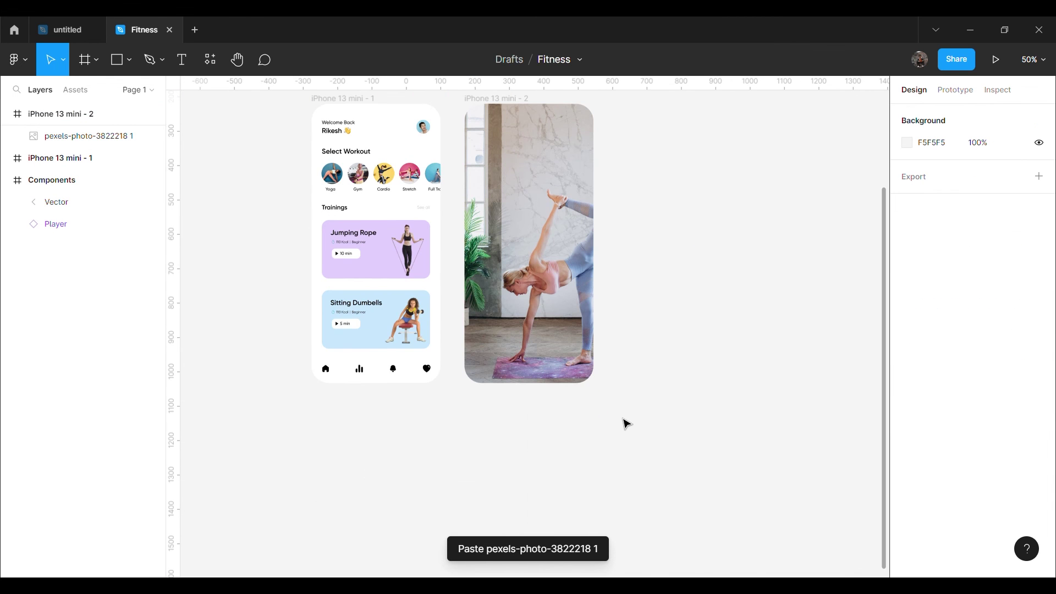
pyautogui.hotkey('shift', '0')
# Step: Adjust the yoga photo's fill position in the frame, nudging it up slightly
pyautogui.click(572, 333)
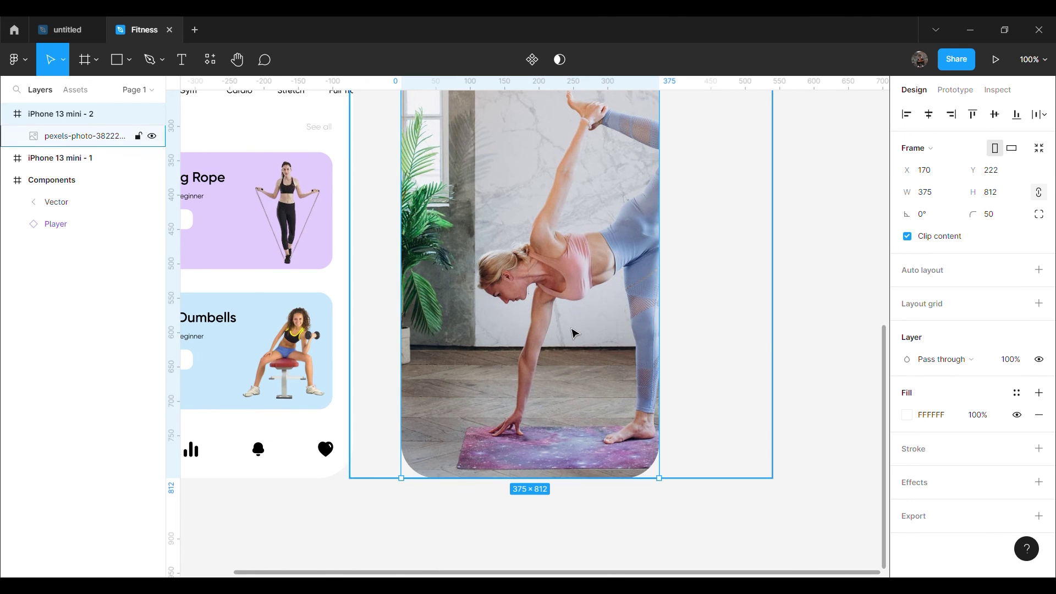
pyautogui.moveTo(573, 332); pyautogui.dragTo(549, 332)
pyautogui.hotkey('ctrl', 'z')
pyautogui.doubleClick(564, 304)
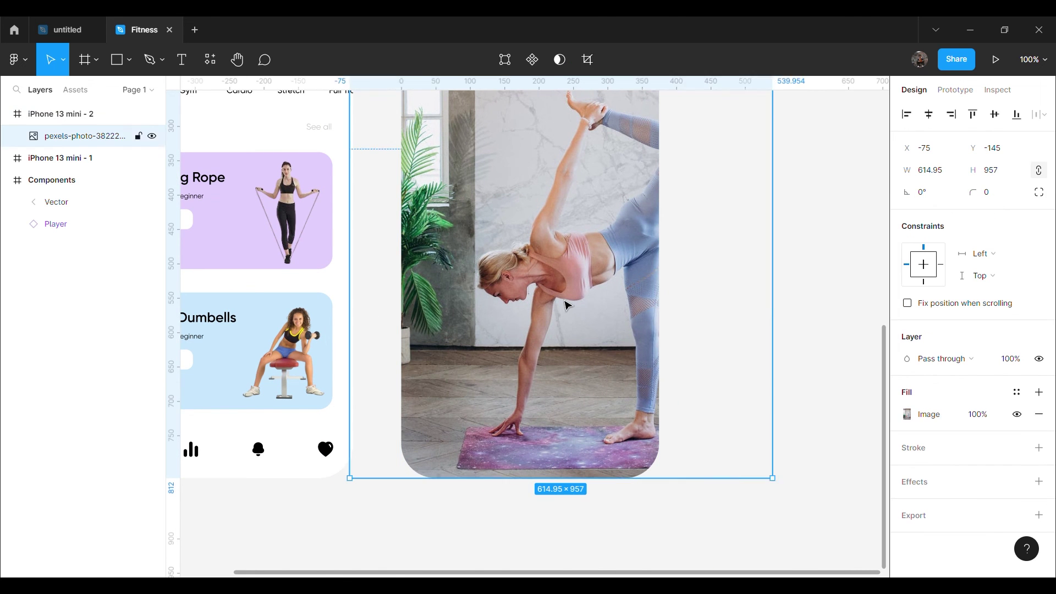
pyautogui.click(876, 248)
pyautogui.moveTo(632, 294); pyautogui.dragTo(578, 299)
pyautogui.scroll(-2, 554, 311)
pyautogui.doubleClick(554, 311)
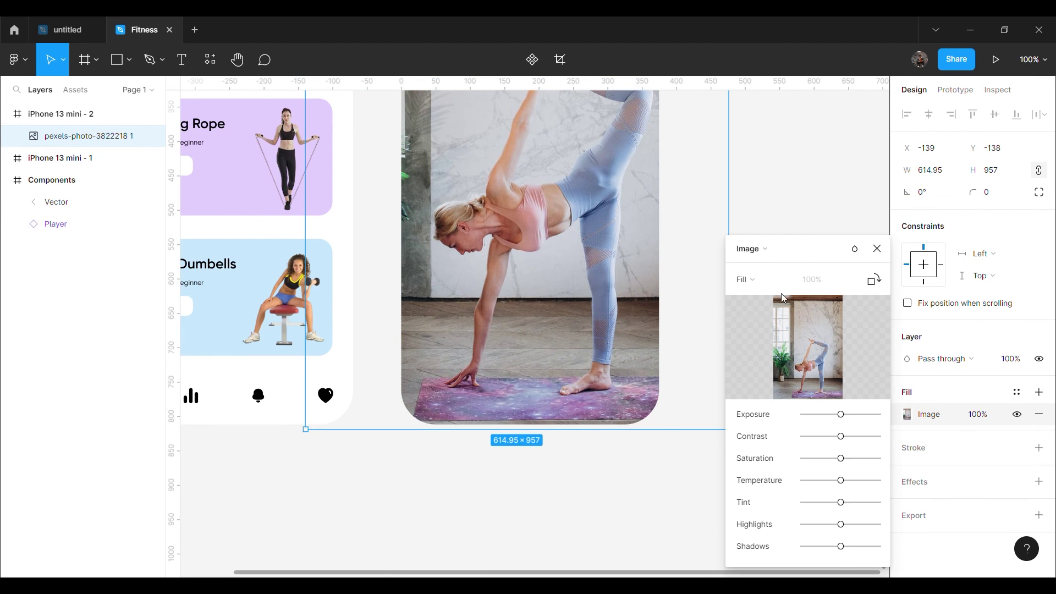
pyautogui.click(877, 248)
pyautogui.scroll(2, 617, 330)
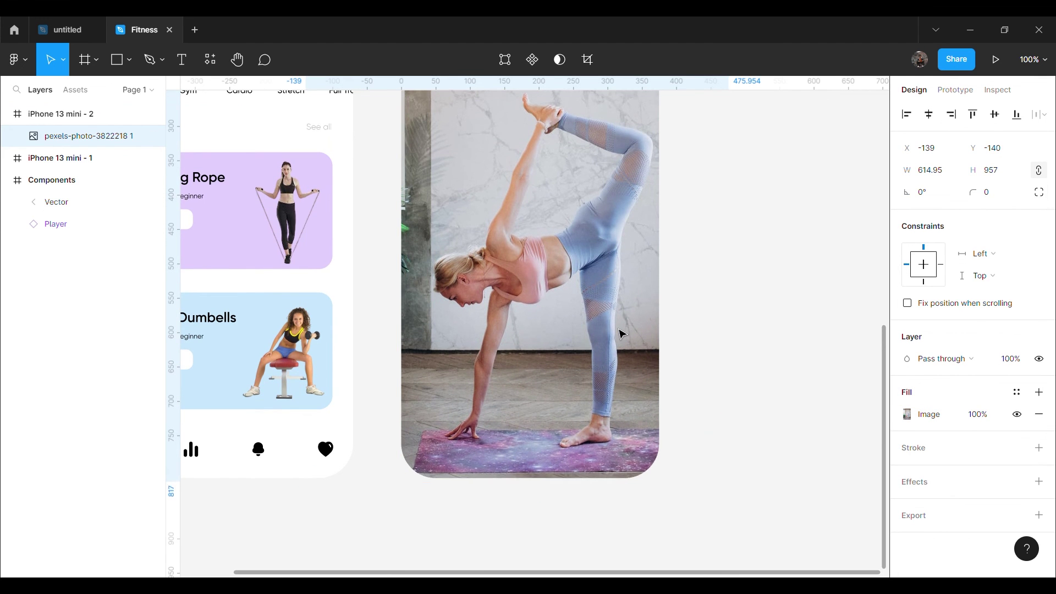
pyautogui.press('Up')
pyautogui.press('Up')
pyautogui.press('Up')
pyautogui.scroll(5, 620, 333)
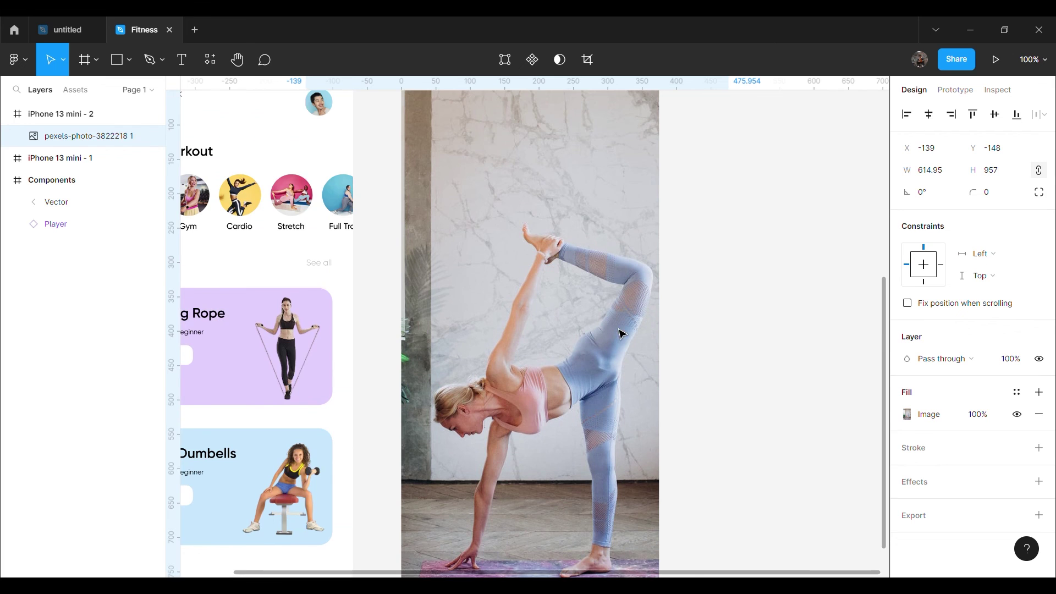
pyautogui.click(691, 250)
pyautogui.scroll(-8, 715, 283)
pyautogui.keyDown('ctrl'); pyautogui.scroll(-5, 704, 299); pyautogui.keyUp('ctrl')
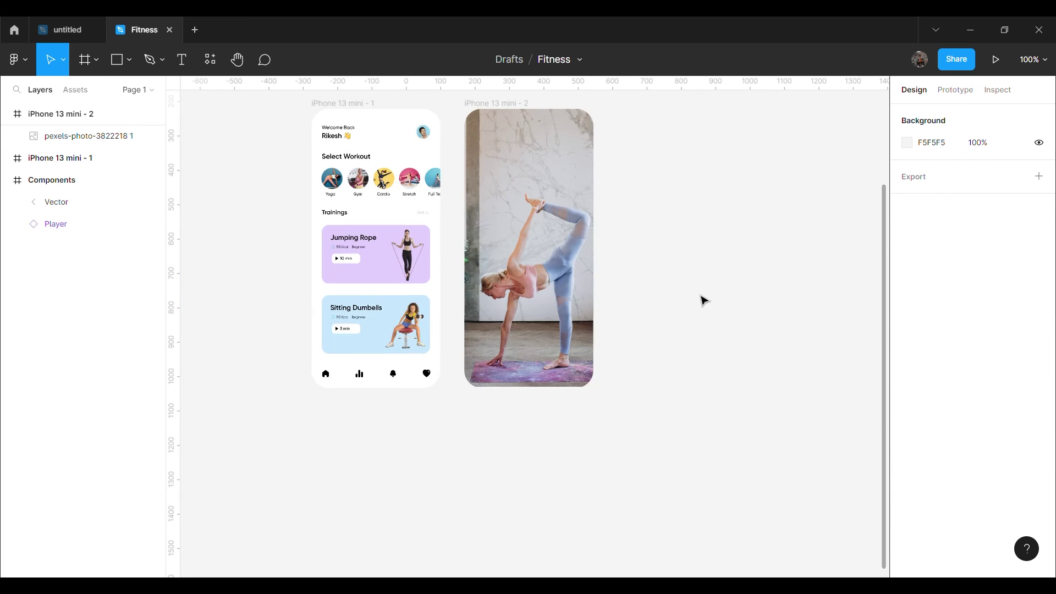
pyautogui.scroll(6, 504, 390)
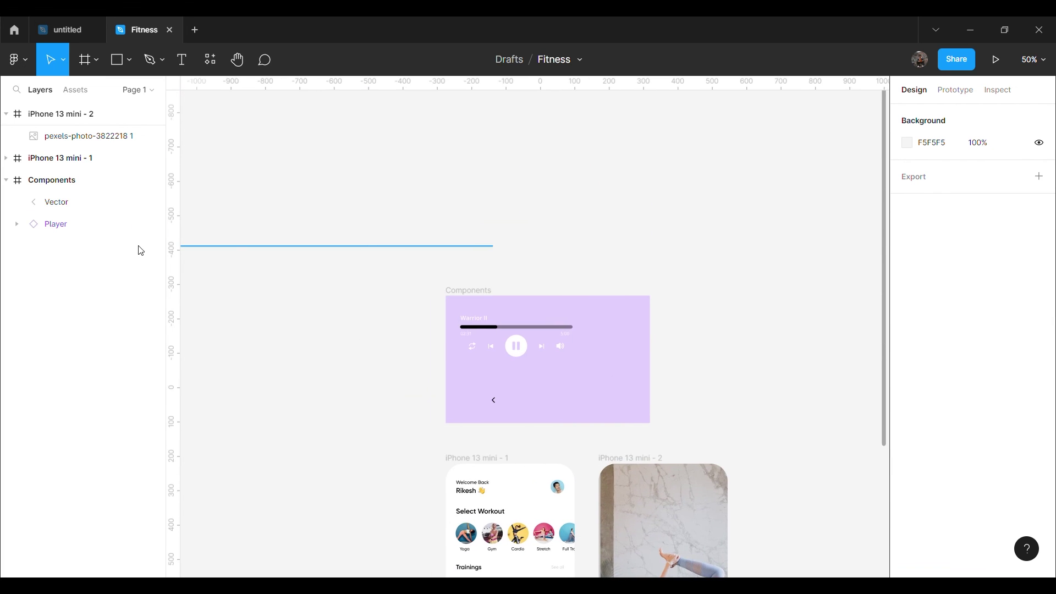
# Step: Place the Warrior II Player component along the bottom of iPhone 13 mini - 2's photo
pyautogui.keyDown('ctrl'); pyautogui.scroll(3, 321, 325); pyautogui.keyUp('ctrl')
pyautogui.moveTo(638, 353); pyautogui.dragTo(417, 266)
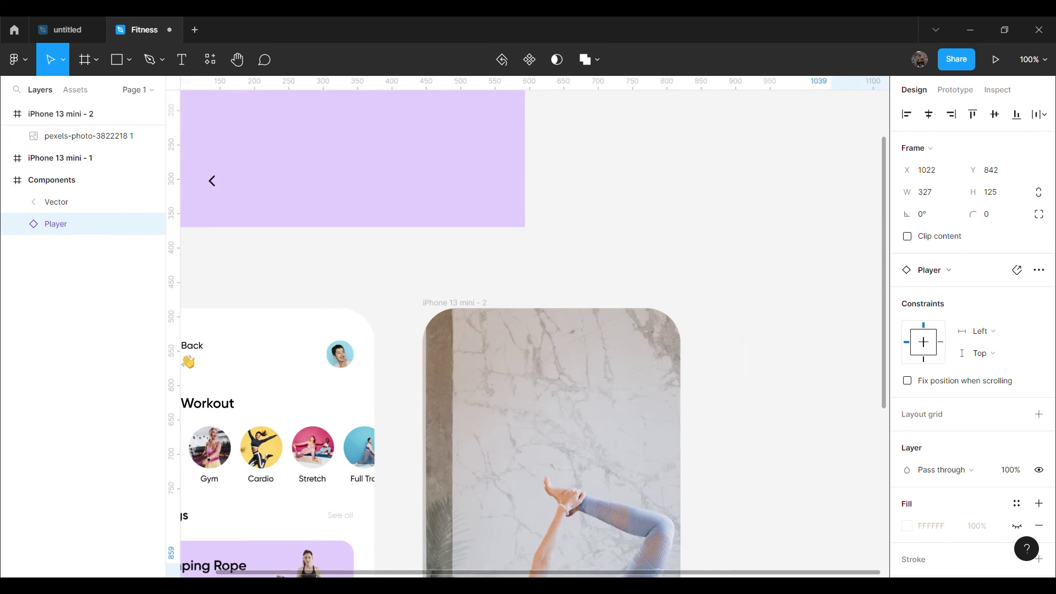
pyautogui.moveTo(478, 319)
pyautogui.mouseDown()
pyautogui.moveTo(575, 574)
pyautogui.moveTo(528, 368)
pyautogui.mouseUp()
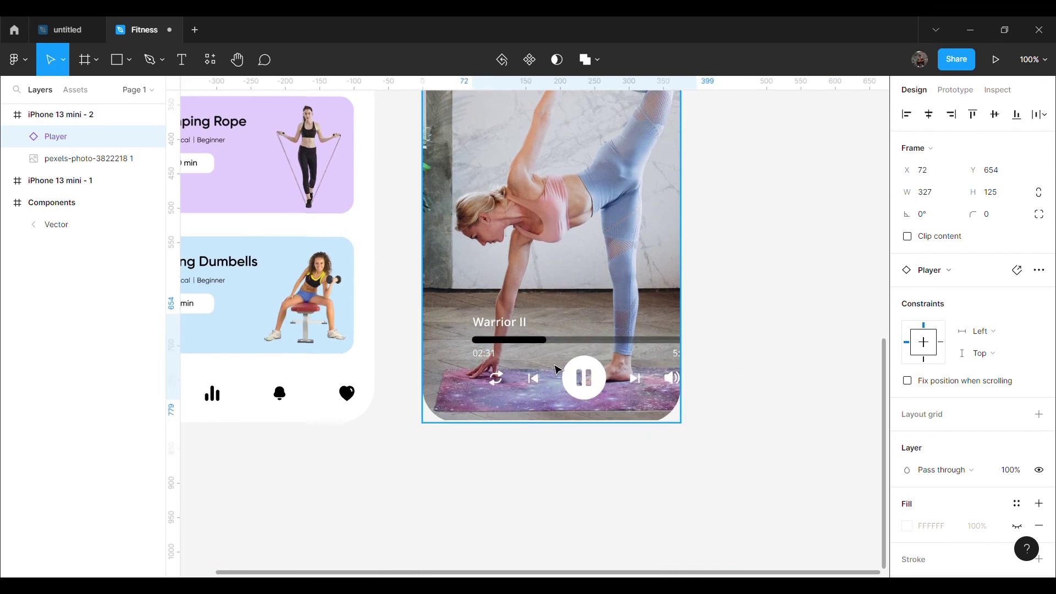
pyautogui.click(831, 334)
pyautogui.hscroll(2, 831, 334)
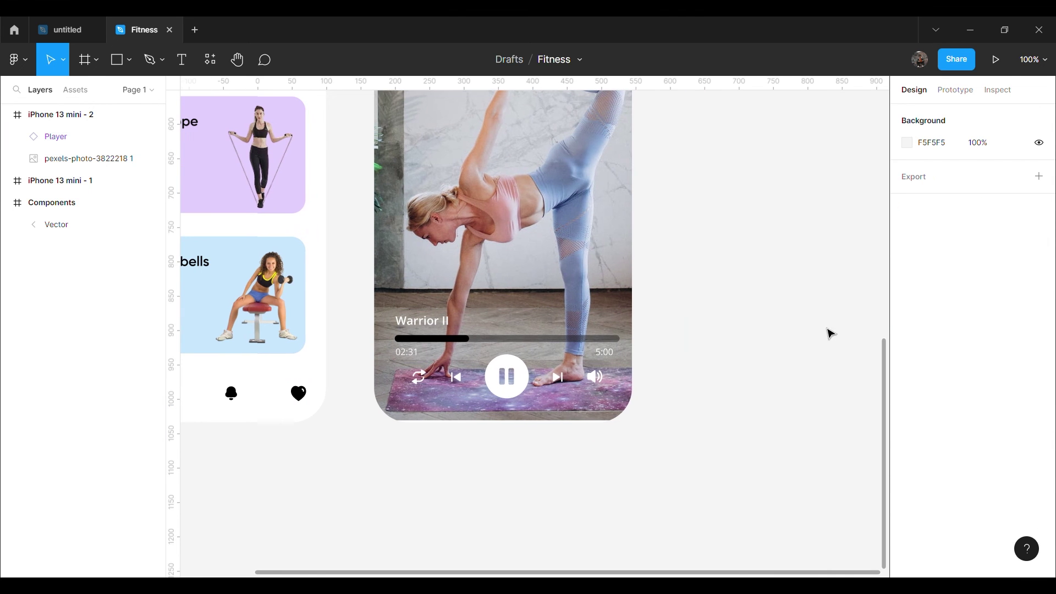
pyautogui.moveTo(552, 378); pyautogui.dragTo(527, 382)
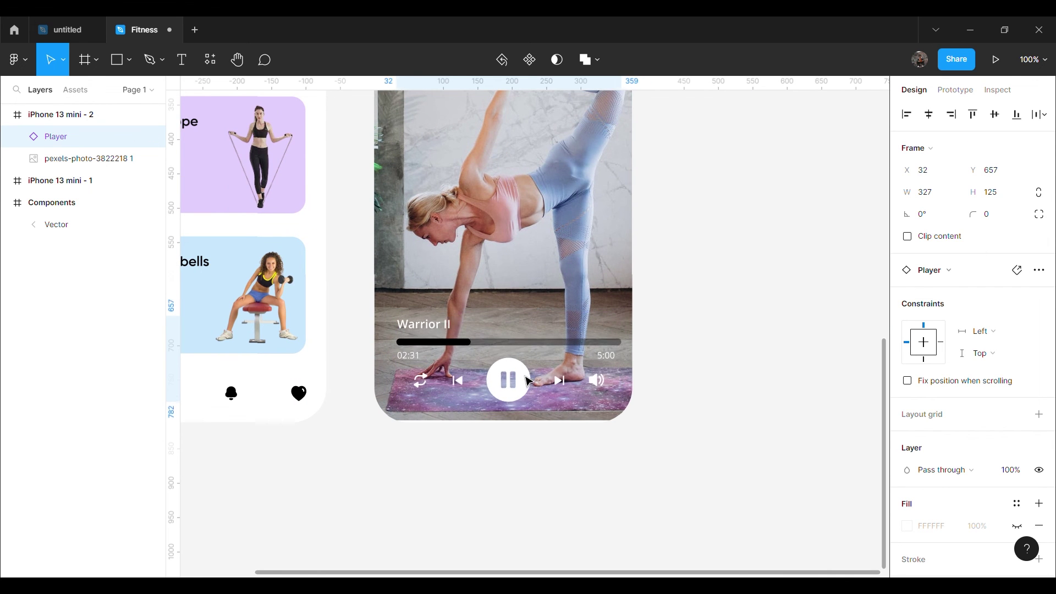
pyautogui.press('alt')
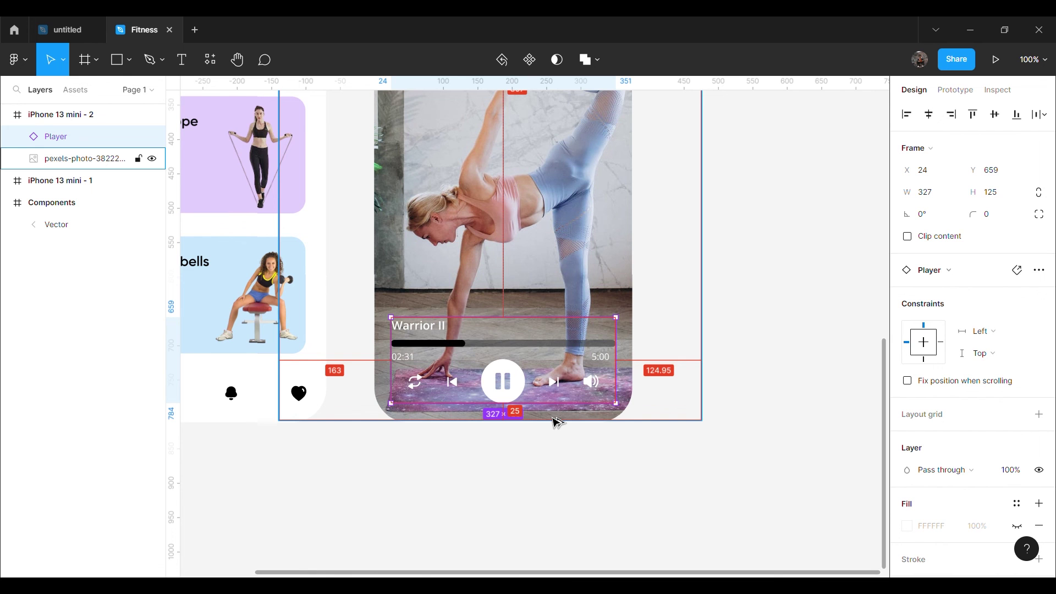
pyautogui.moveTo(557, 423); pyautogui.dragTo(554, 420)
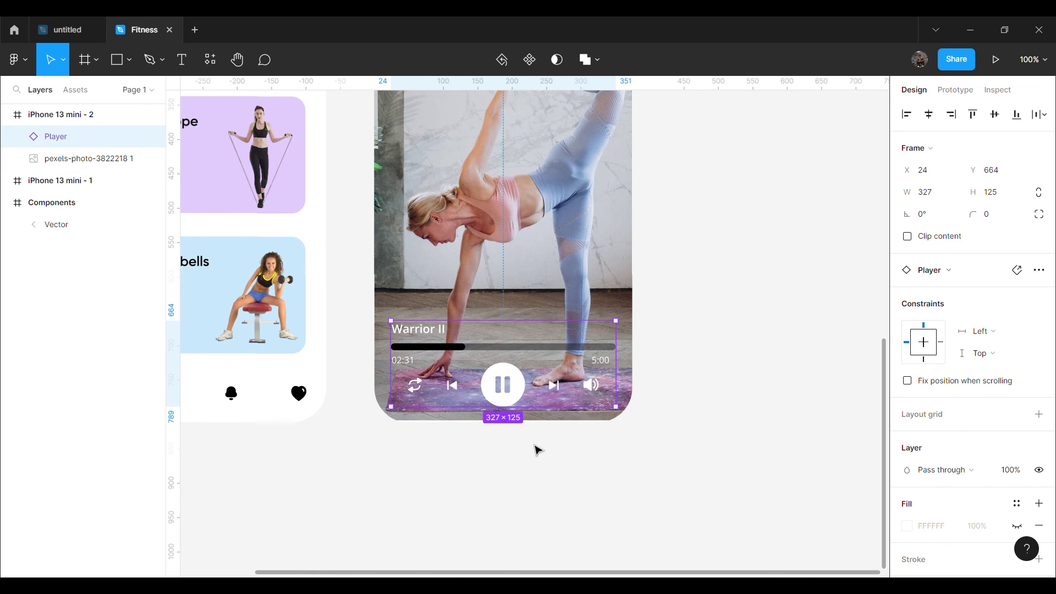
pyautogui.click(482, 470)
# Step: Change the player's black selection colour to lavender from Document colors
pyautogui.click(55, 136)
pyautogui.scroll(-4, 1010, 442)
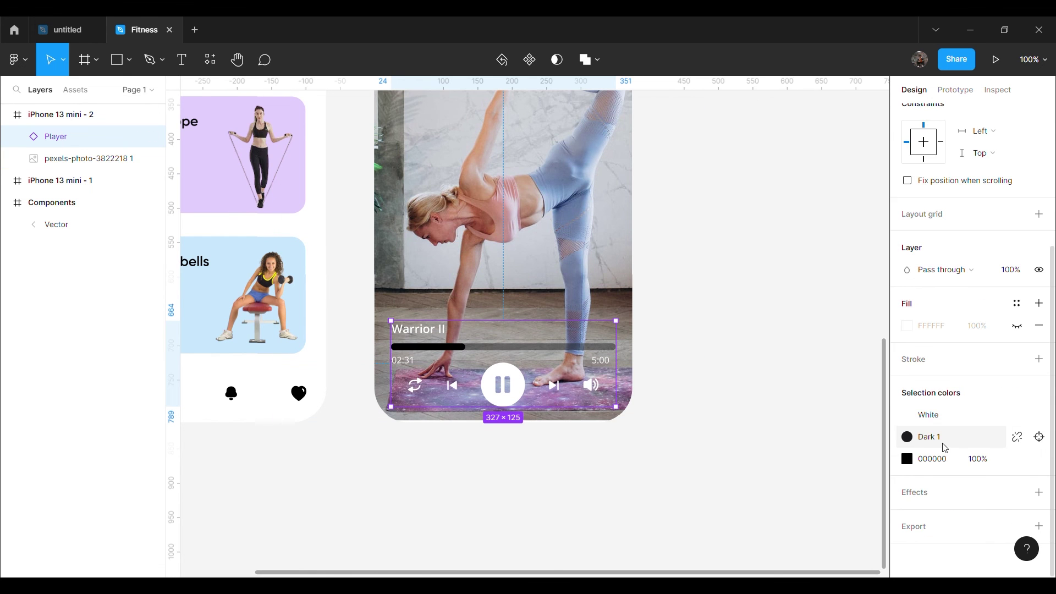
pyautogui.click(1012, 439)
pyautogui.click(910, 438)
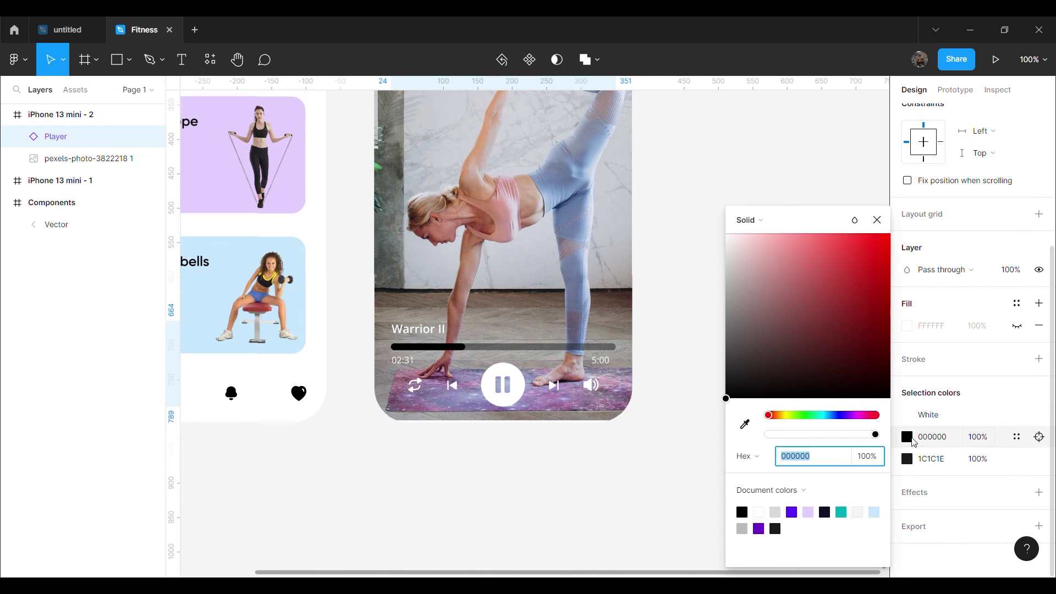
pyautogui.click(808, 512)
pyautogui.click(472, 514)
pyautogui.hscroll(-2, 391, 509)
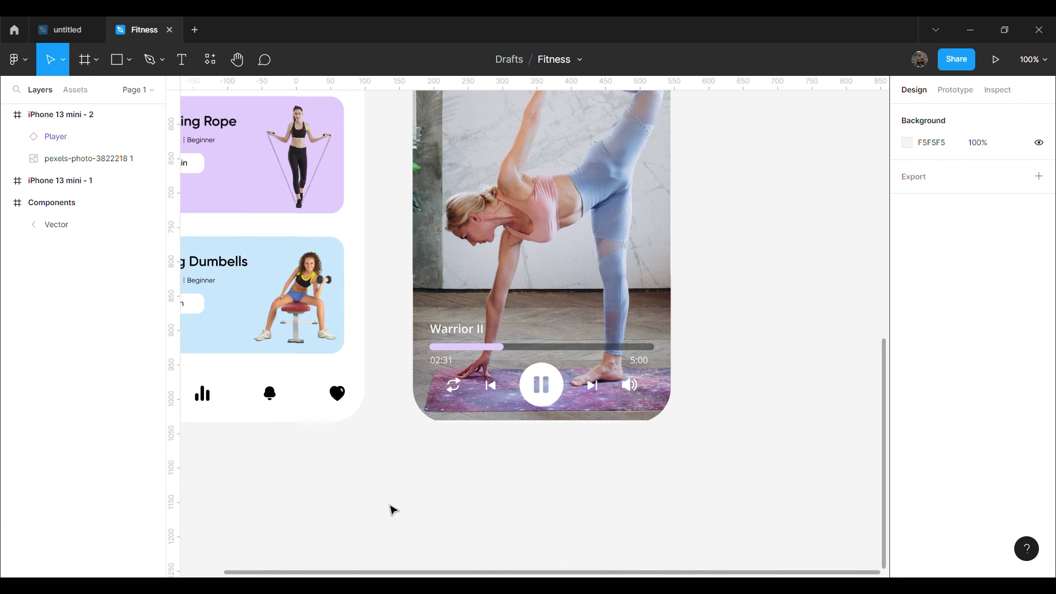
pyautogui.scroll(3, 455, 497)
pyautogui.scroll(1, 440, 462)
pyautogui.scroll(4, 426, 429)
pyautogui.scroll(-1, 420, 389)
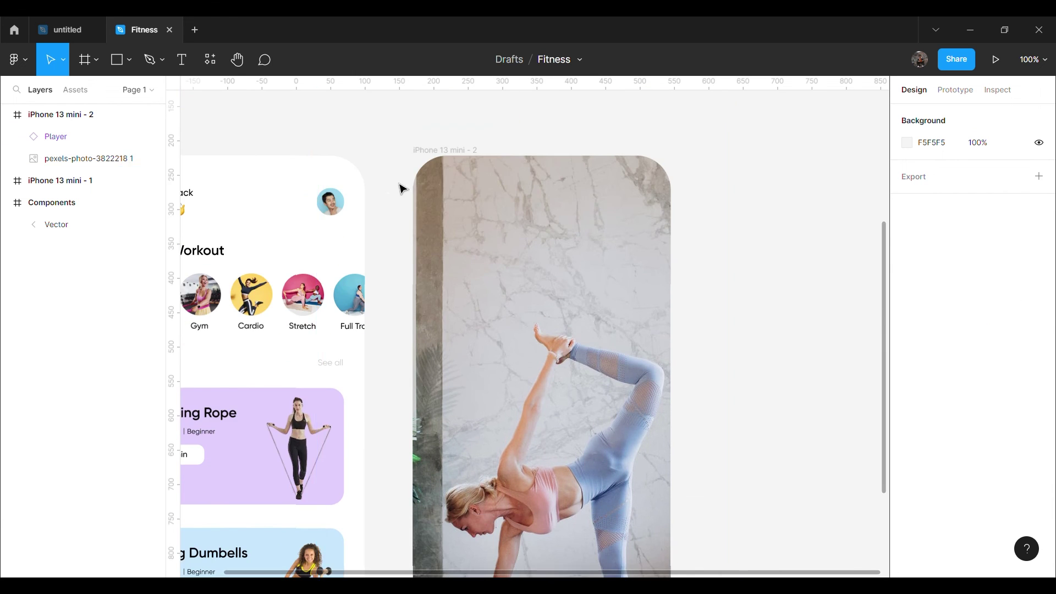
pyautogui.scroll(1, 271, 135)
pyautogui.hscroll(-2, 267, 175)
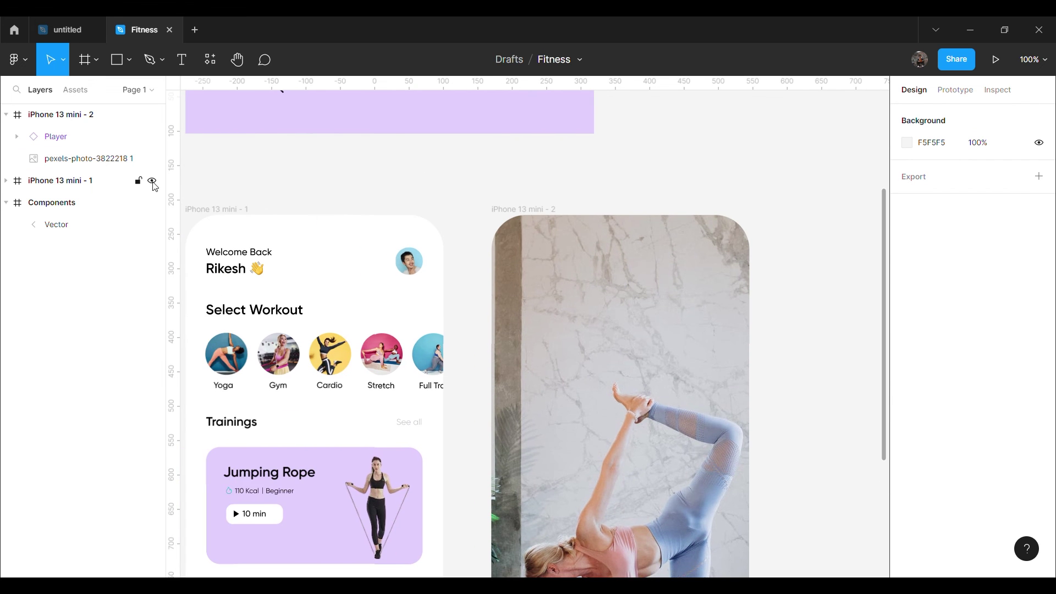
# Step: Draw a small circle with the Ellipse tool at the yoga screen's top-left
pyautogui.hotkey('ctrl', '+')
pyautogui.scroll(2, 605, 275)
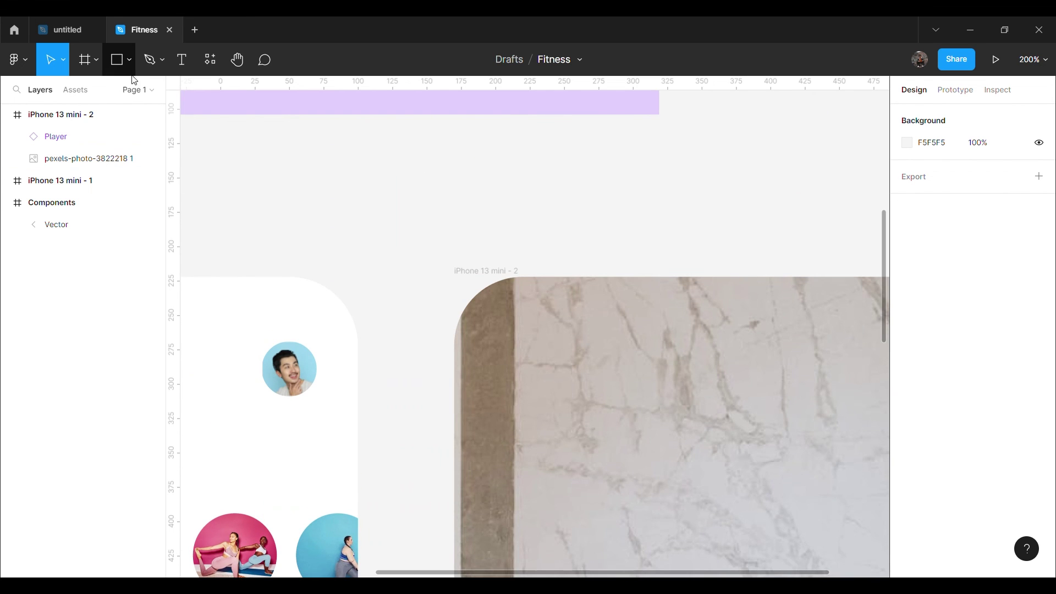
pyautogui.click(129, 60)
pyautogui.click(121, 142)
pyautogui.moveTo(501, 323); pyautogui.dragTo(516, 352)
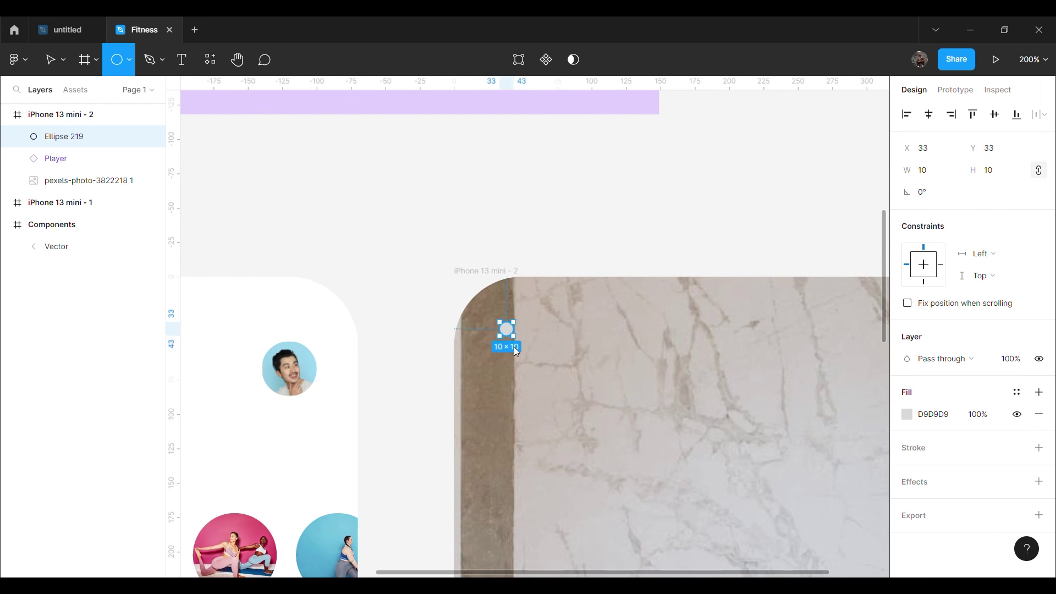
pyautogui.click(537, 238)
pyautogui.hotkey('ctrl', '-')
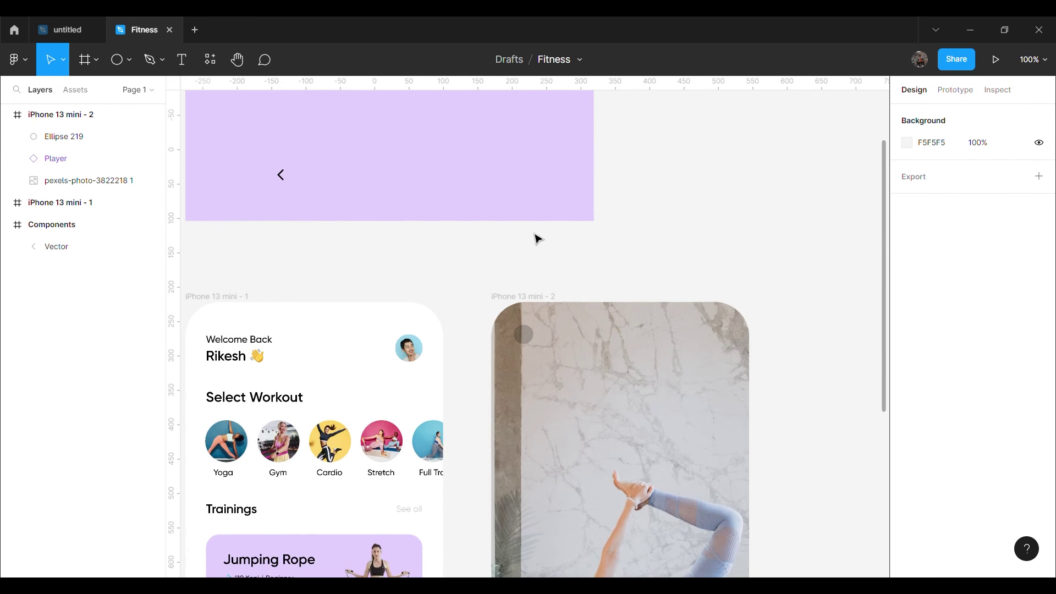
pyautogui.scroll(-1, 539, 242)
pyautogui.scroll(1, 539, 240)
pyautogui.scroll(3, 517, 253)
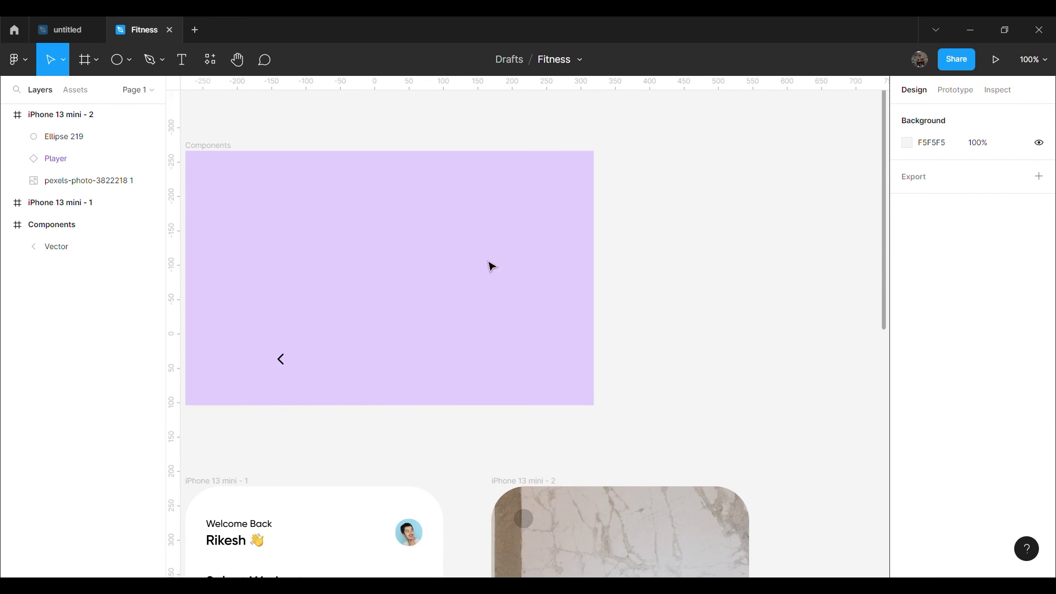
pyautogui.moveTo(282, 360); pyautogui.dragTo(530, 408)
pyautogui.scroll(-3, 537, 441)
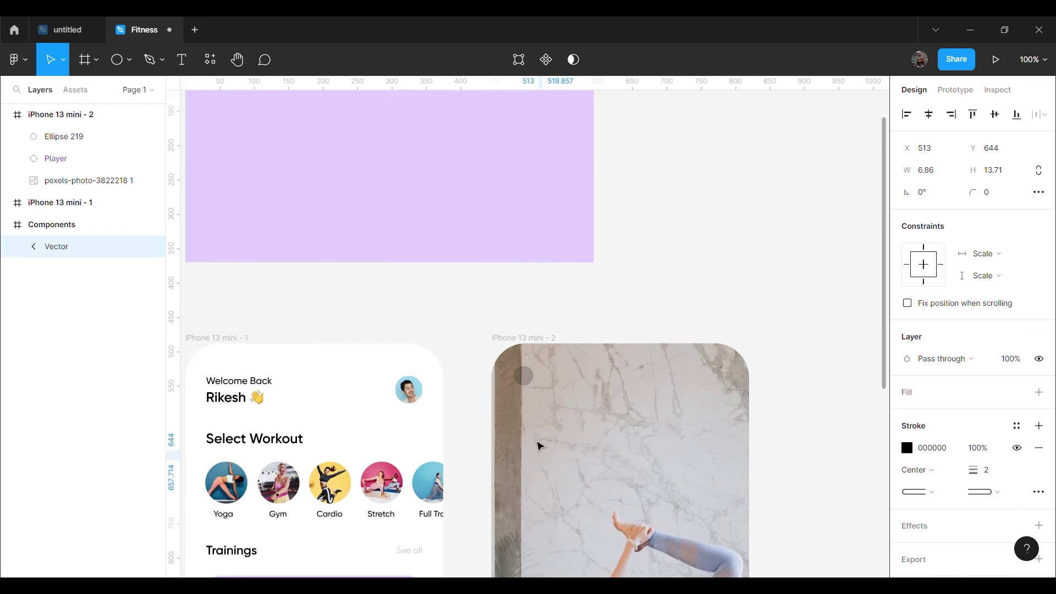
# Step: Move the chevron vector onto the circle and set its stroke to FFFFFF
pyautogui.hotkey('ctrl', '+')
pyautogui.hotkey('ctrl', '+')
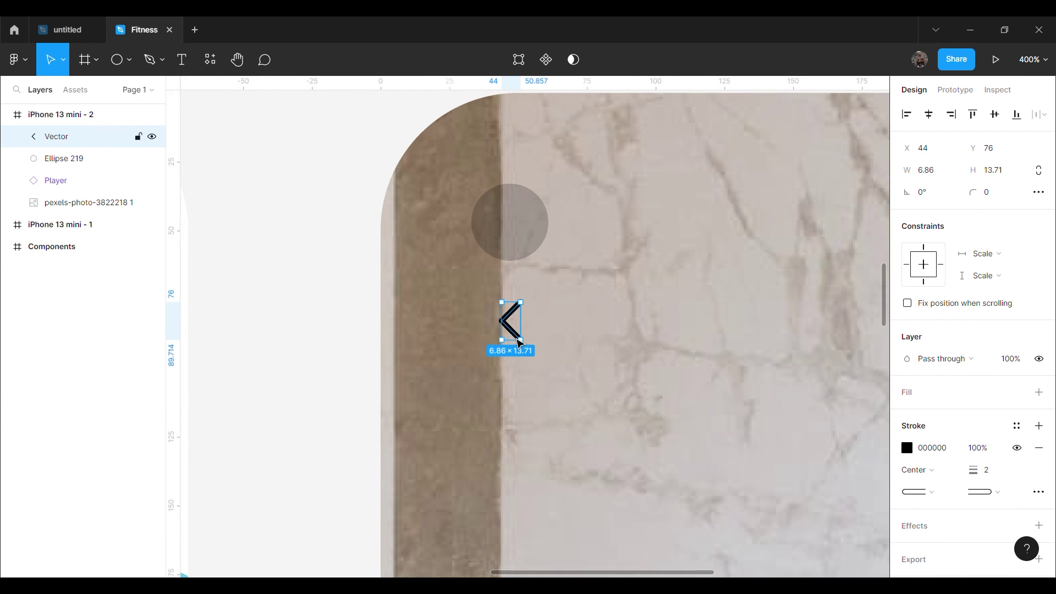
pyautogui.moveTo(517, 336); pyautogui.dragTo(522, 244)
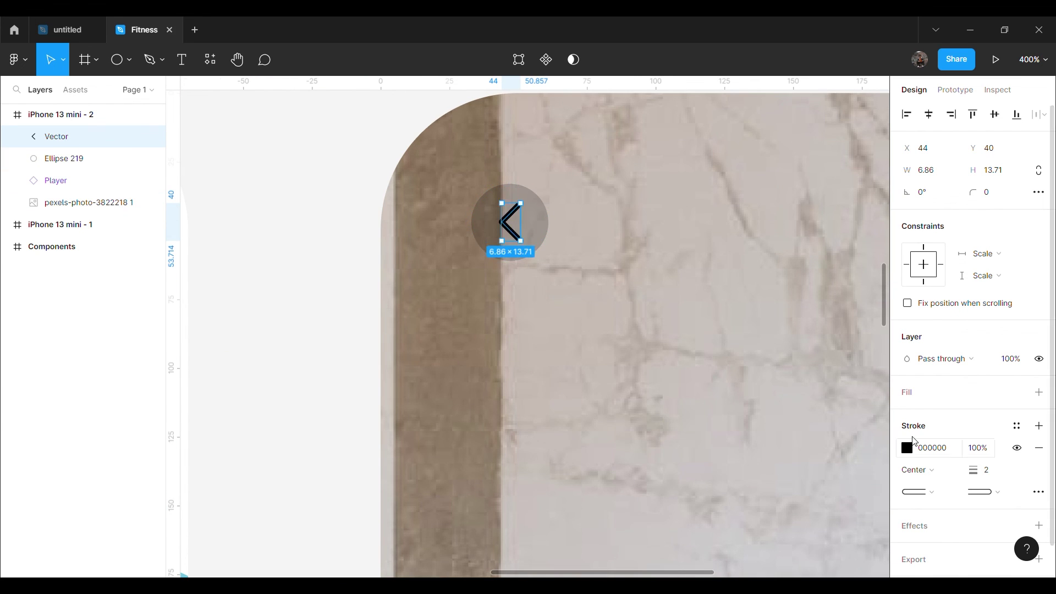
pyautogui.click(907, 448)
pyautogui.write('FFFFFF')
pyautogui.press('Return')
pyautogui.click(627, 279)
# Step: Set the back-button circle's width to 30
pyautogui.click(533, 229)
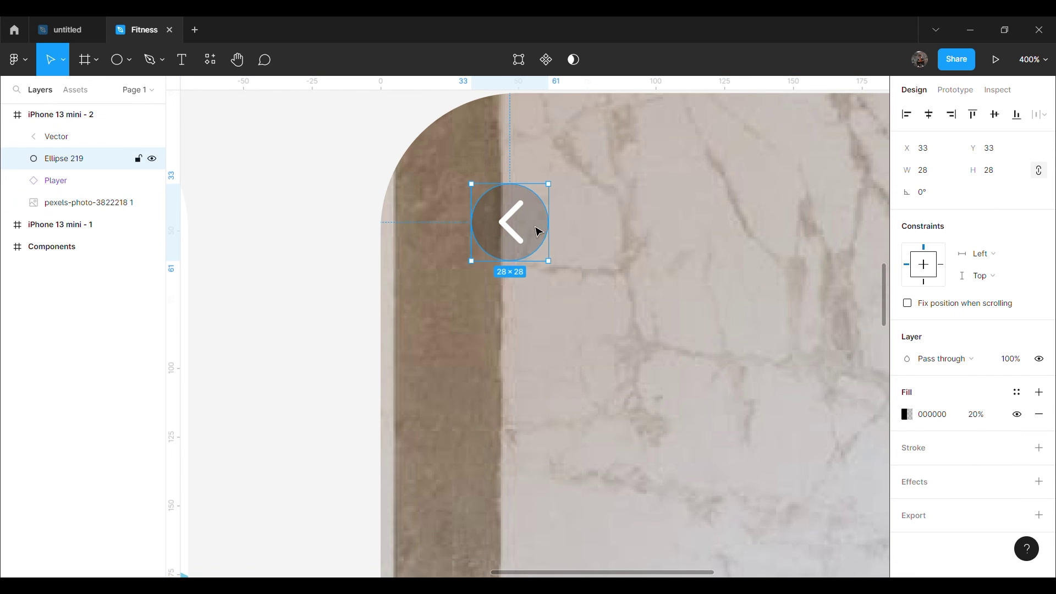
pyautogui.click(930, 175)
pyautogui.write('0')
pyautogui.press('Return')
# Step: Nudge the chevron left, down and right by one pixel to centre it in the circle
pyautogui.click(512, 221)
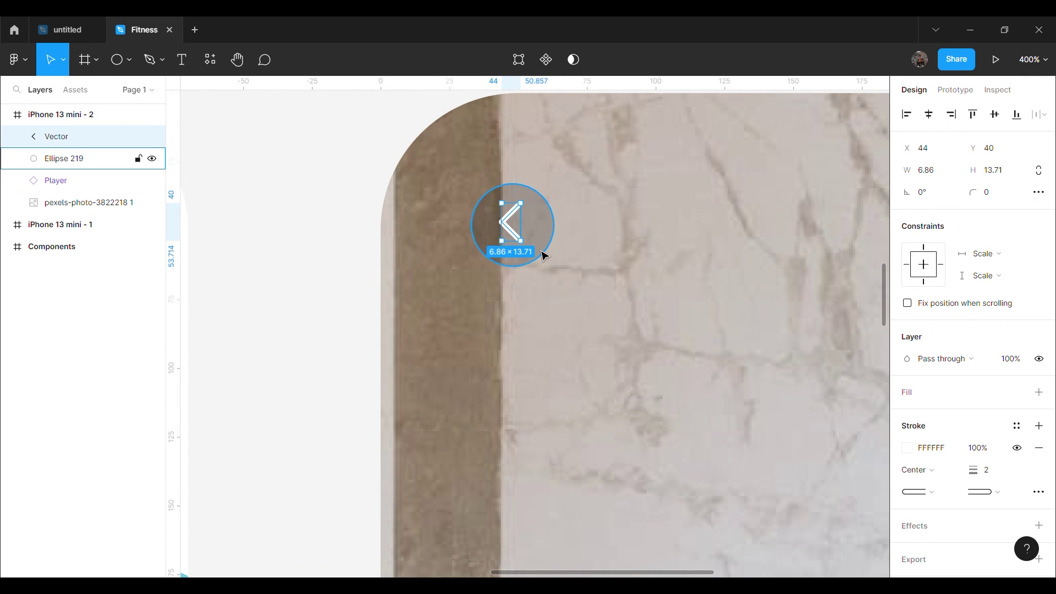
pyautogui.press('Left')
pyautogui.press('Down')
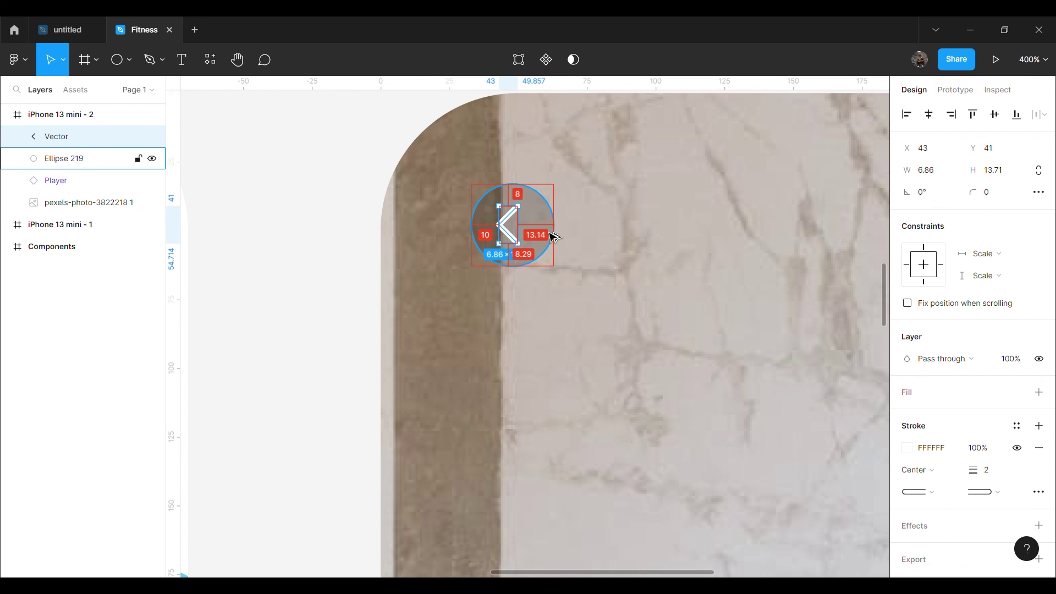
pyautogui.press('Right')
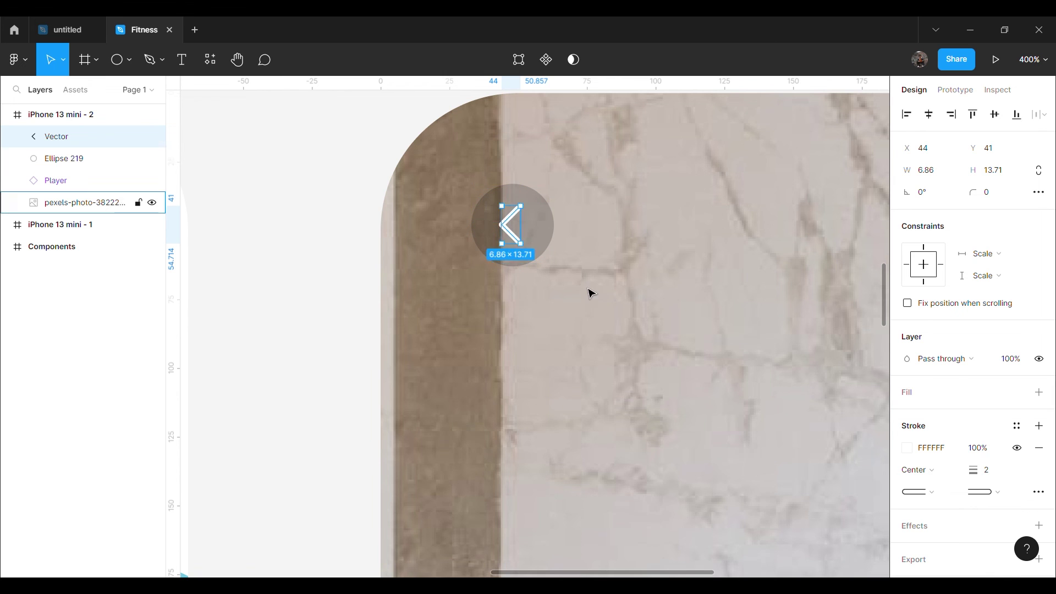
pyautogui.click(601, 308)
pyautogui.hotkey('shift', '0')
pyautogui.click(695, 126)
pyautogui.scroll(-2, 632, 275)
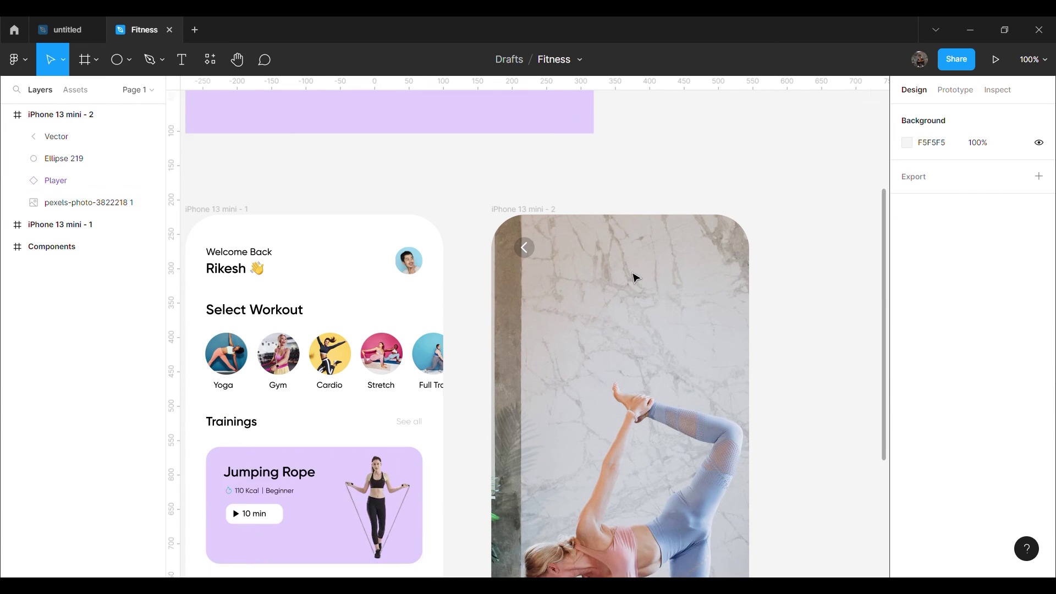
pyautogui.scroll(-3, 635, 278)
# Step: Scroll to the Instagram post - 2 frame showing both iPhone screens on lavender
pyautogui.click(635, 277)
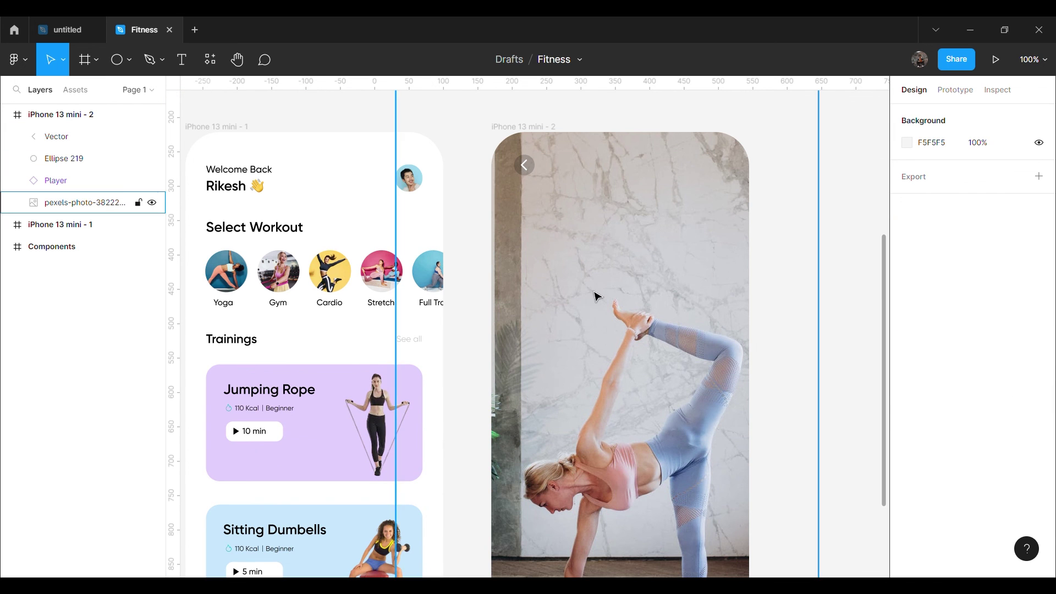
pyautogui.scroll(-2, 588, 307)
pyautogui.scroll(-2, 587, 308)
pyautogui.scroll(2, 586, 311)
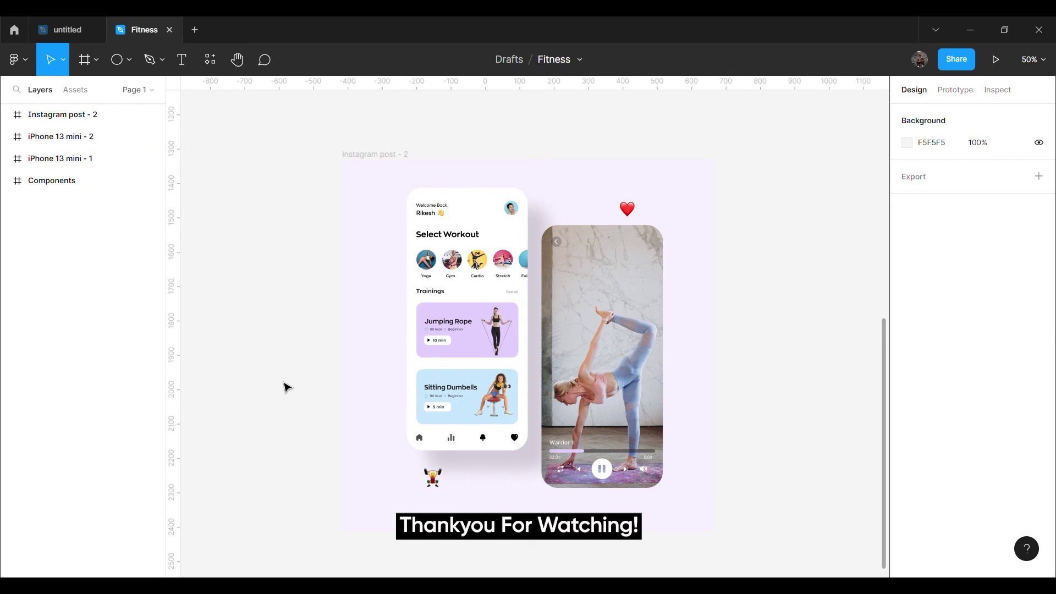
pyautogui.hscroll(-1, 184, 408)
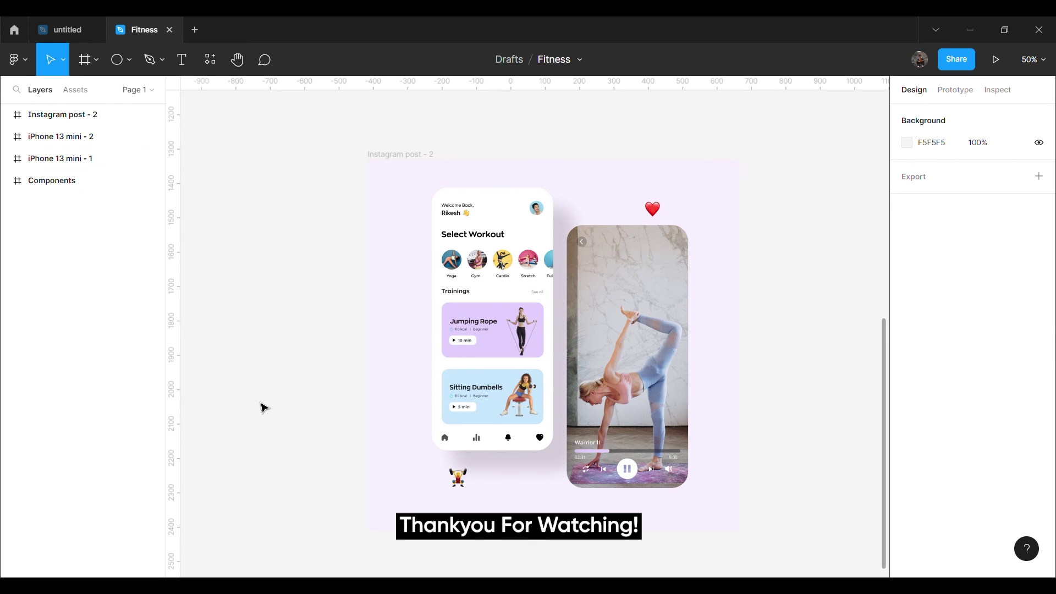